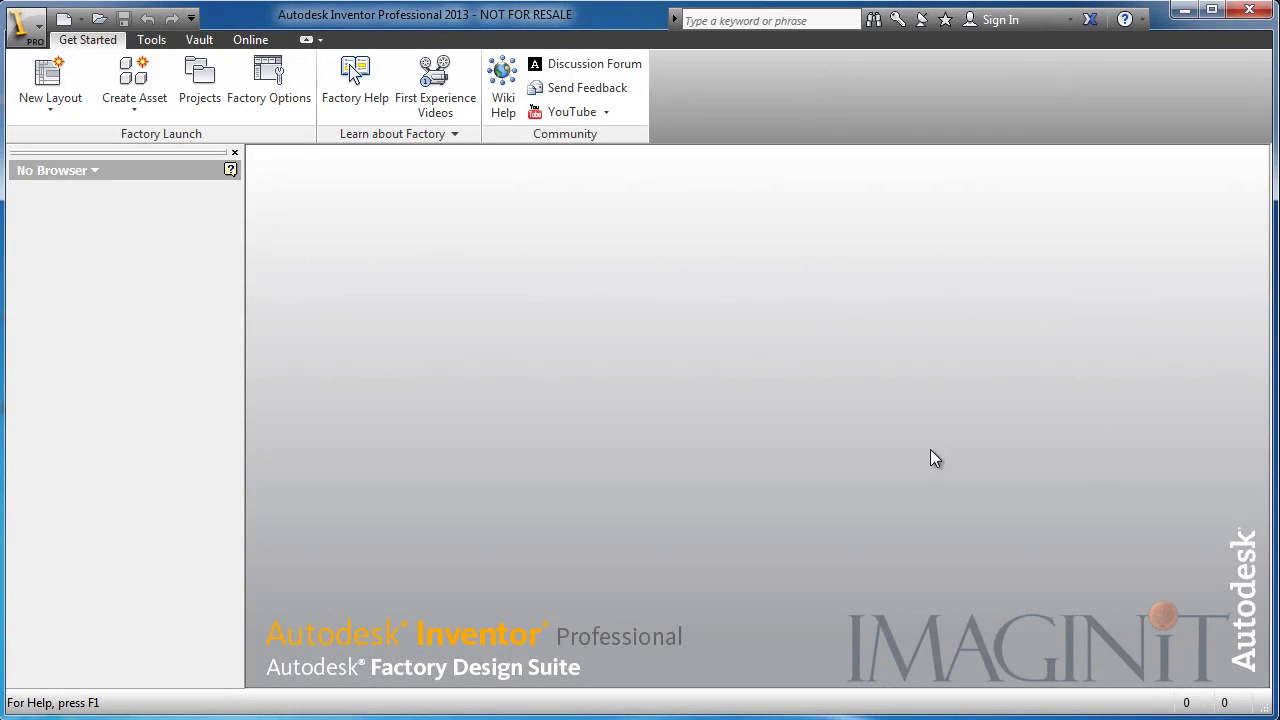
# Create a new part from the Common Parts Gusset.ipt template
pyautogui.click(63, 24)
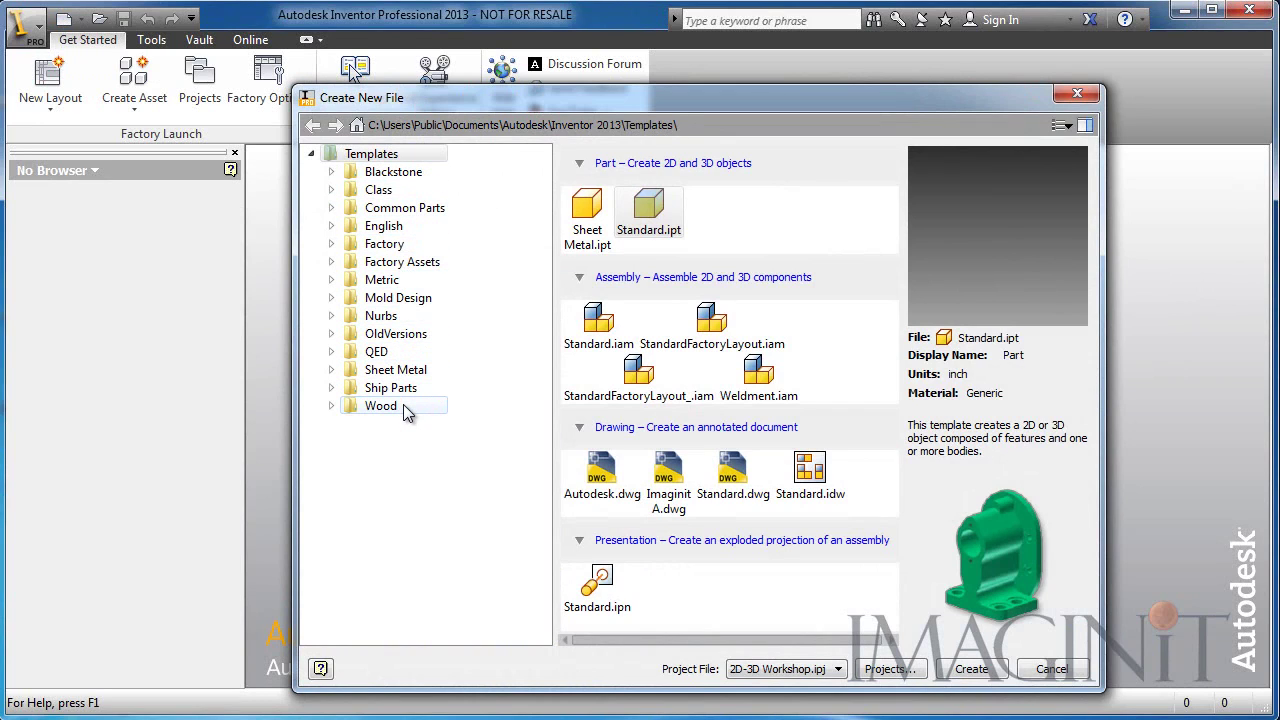
pyautogui.click(402, 208)
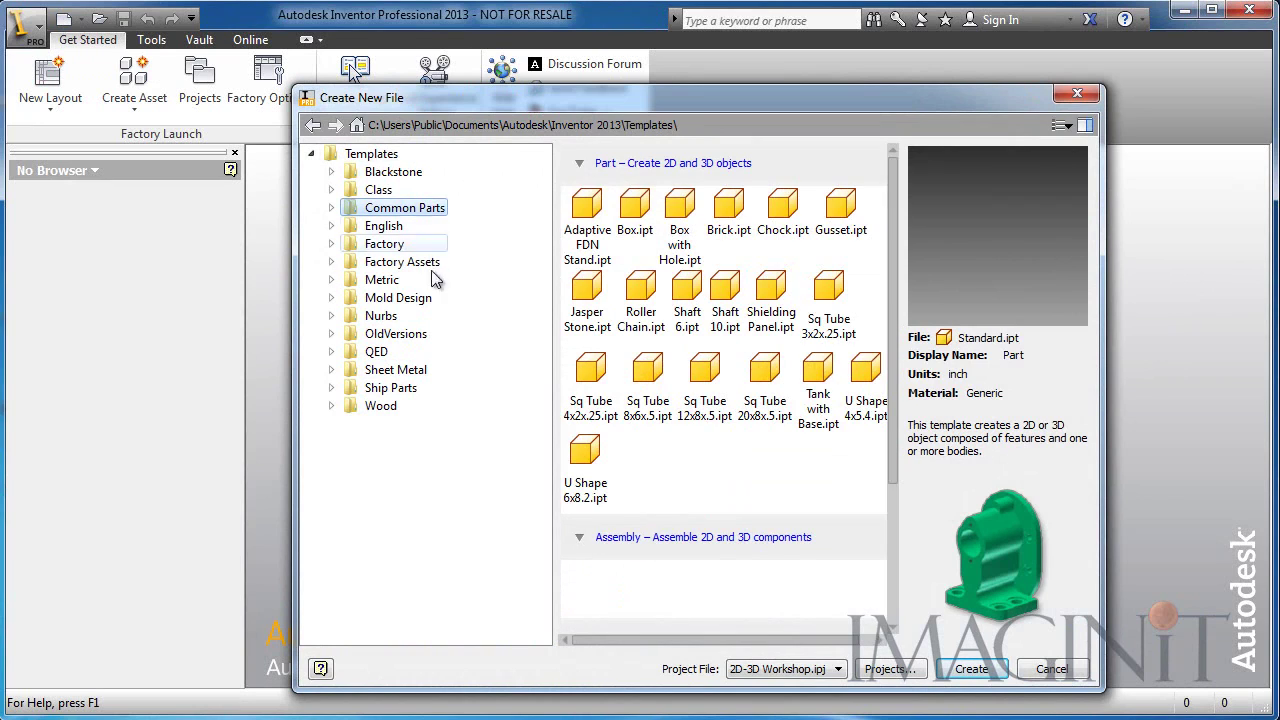
pyautogui.click(845, 208)
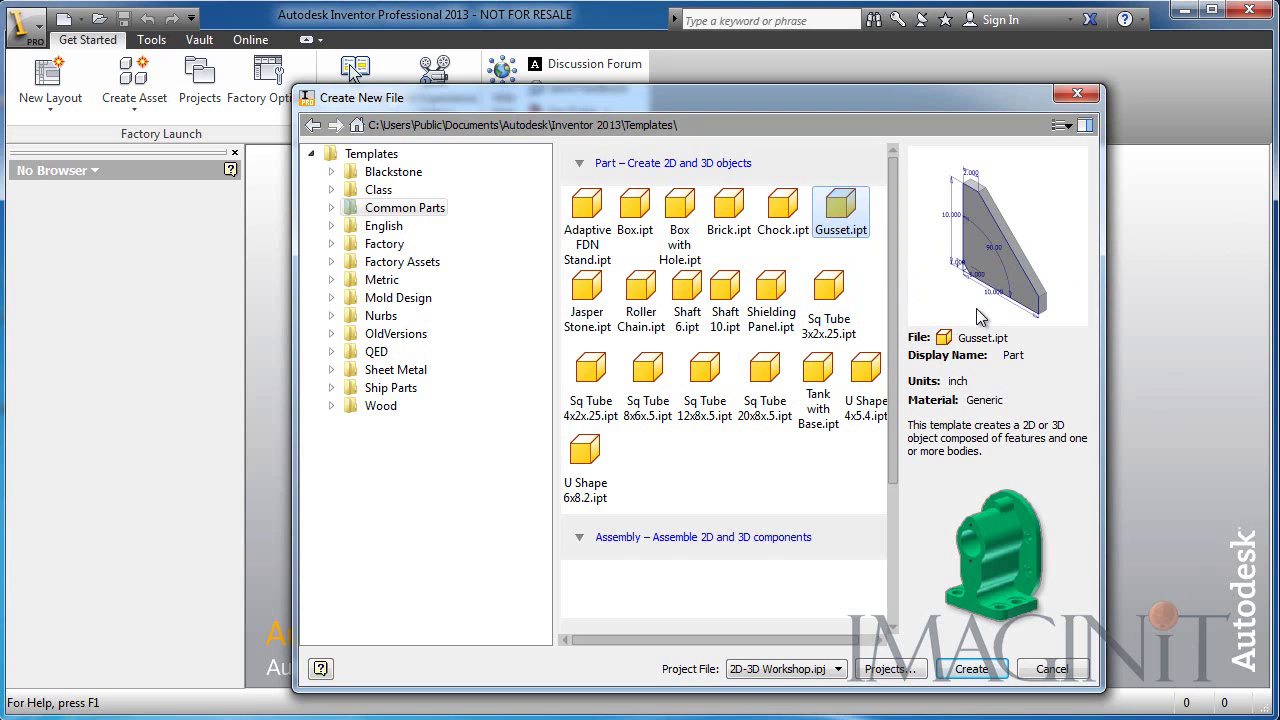
pyautogui.doubleClick(840, 208)
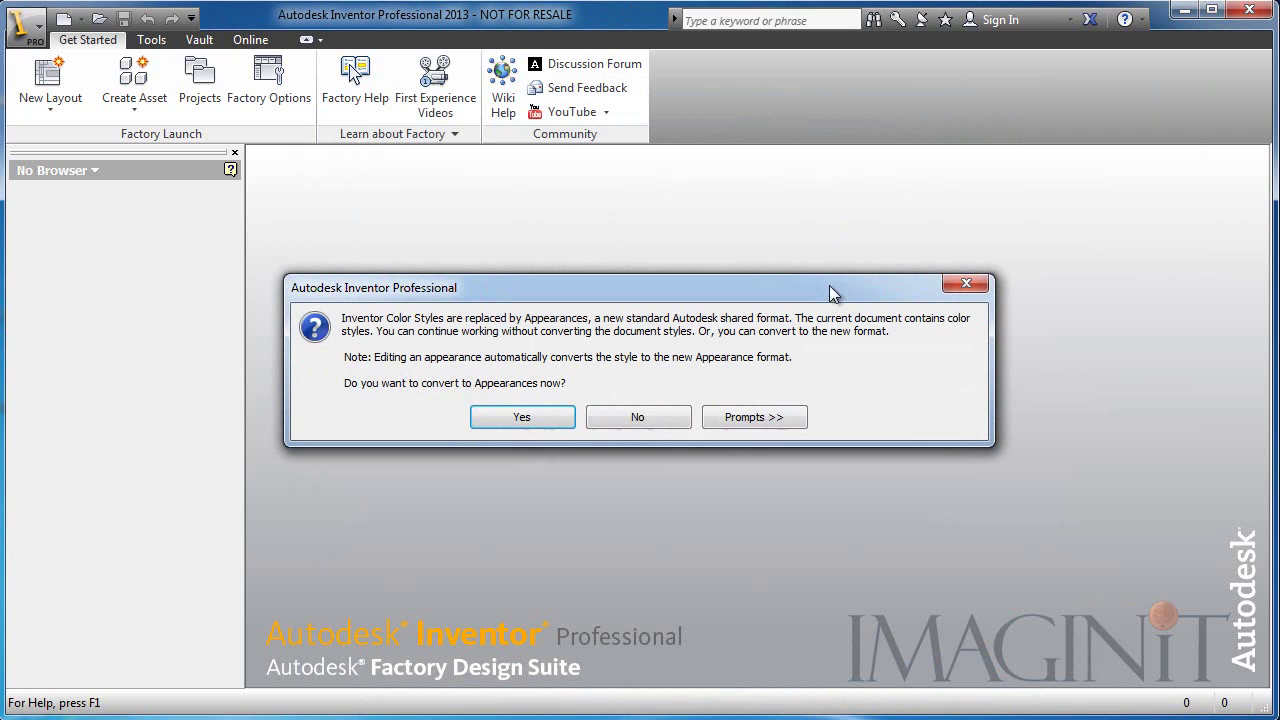
# Convert colour styles to Appearances, then set the gusset height to 15 and angle to 110°
pyautogui.click(534, 420)
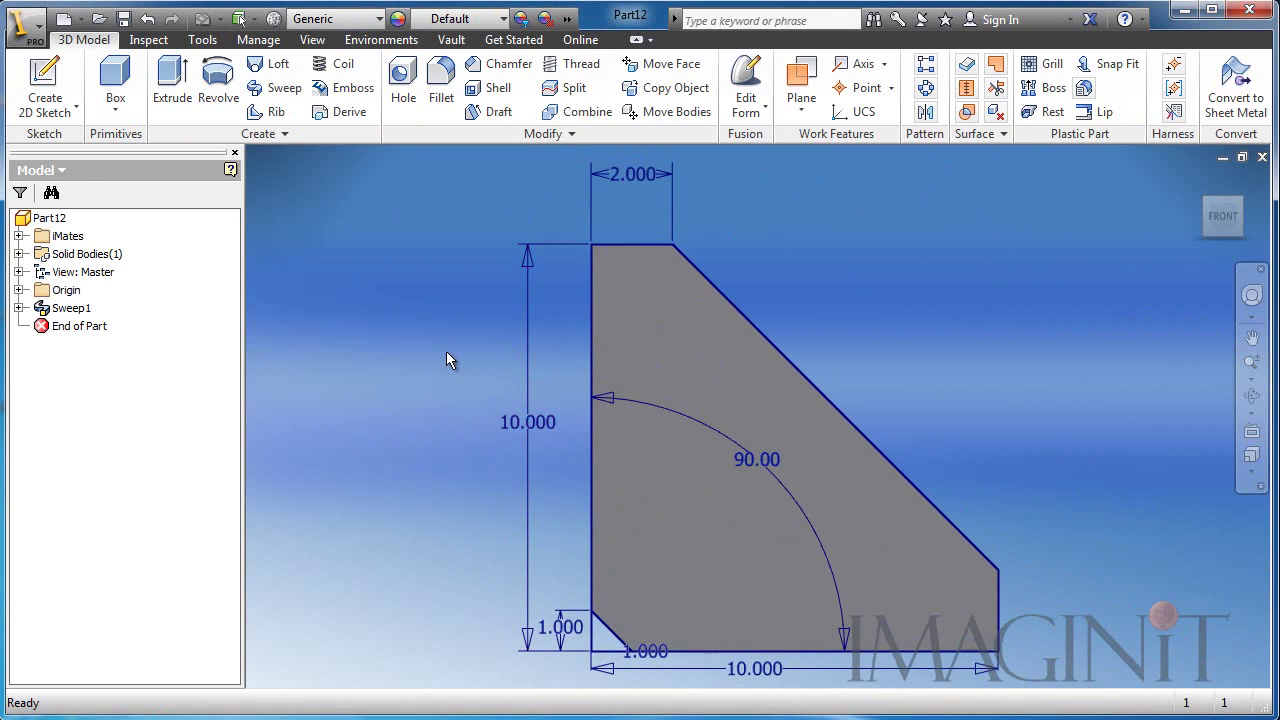
pyautogui.doubleClick(553, 430)
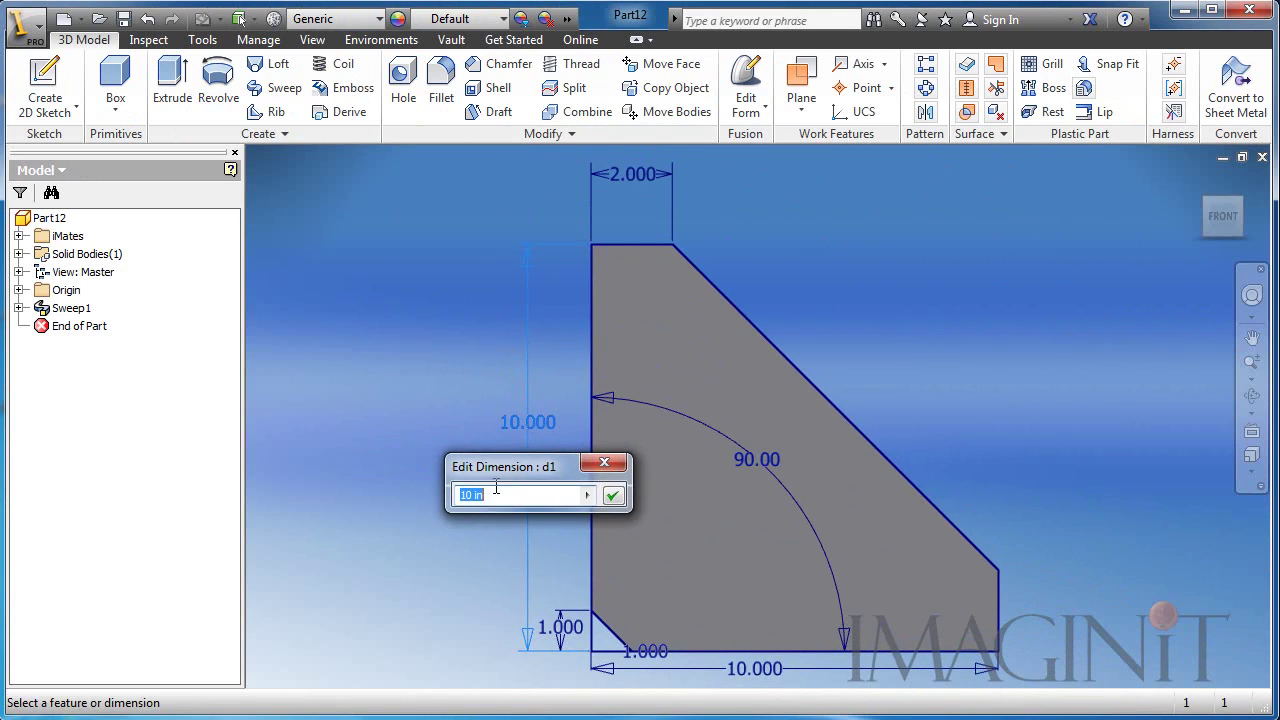
pyautogui.moveTo(487, 500); pyautogui.dragTo(449, 502)
pyautogui.write('15')
pyautogui.press('Return')
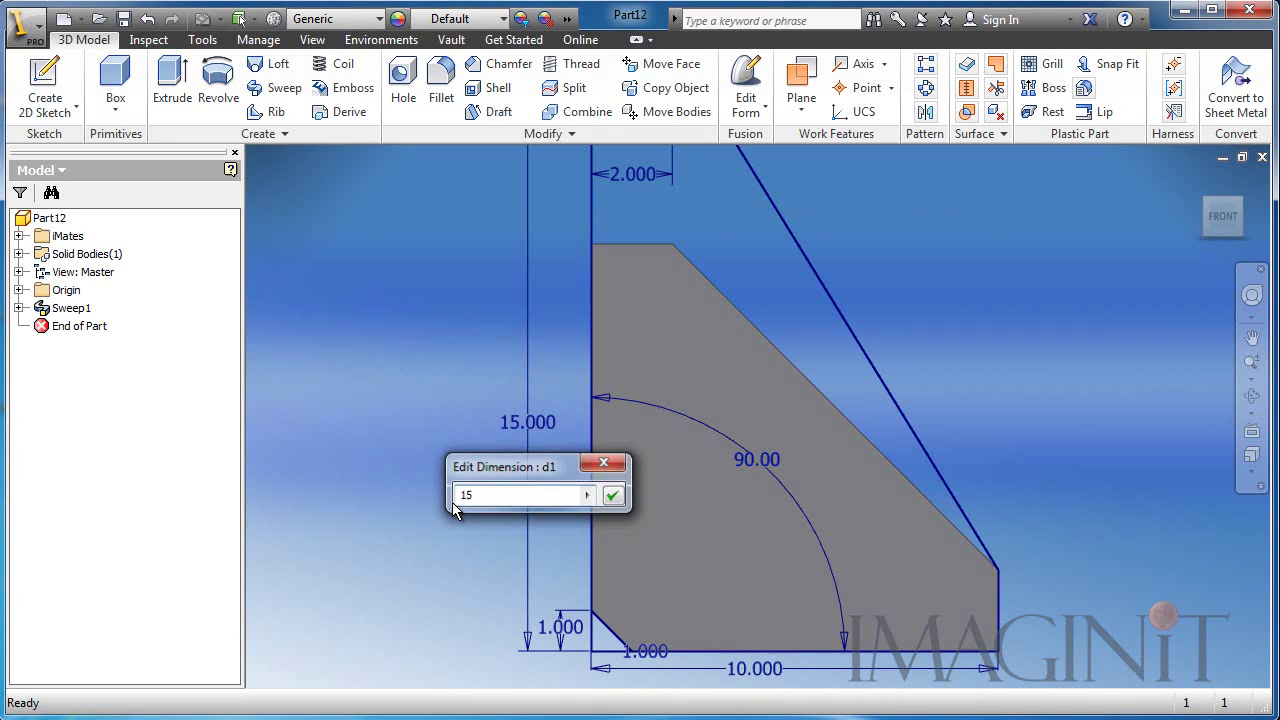
pyautogui.click(749, 461)
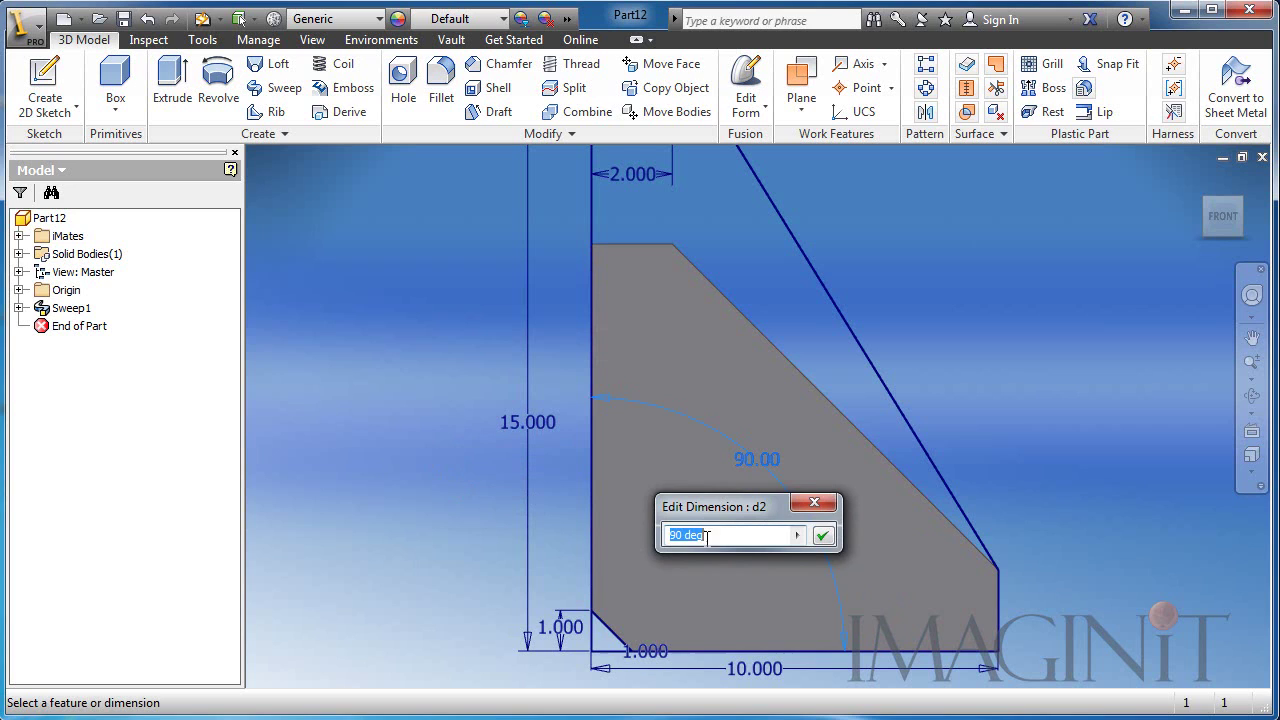
pyautogui.write('110')
pyautogui.press('Return')
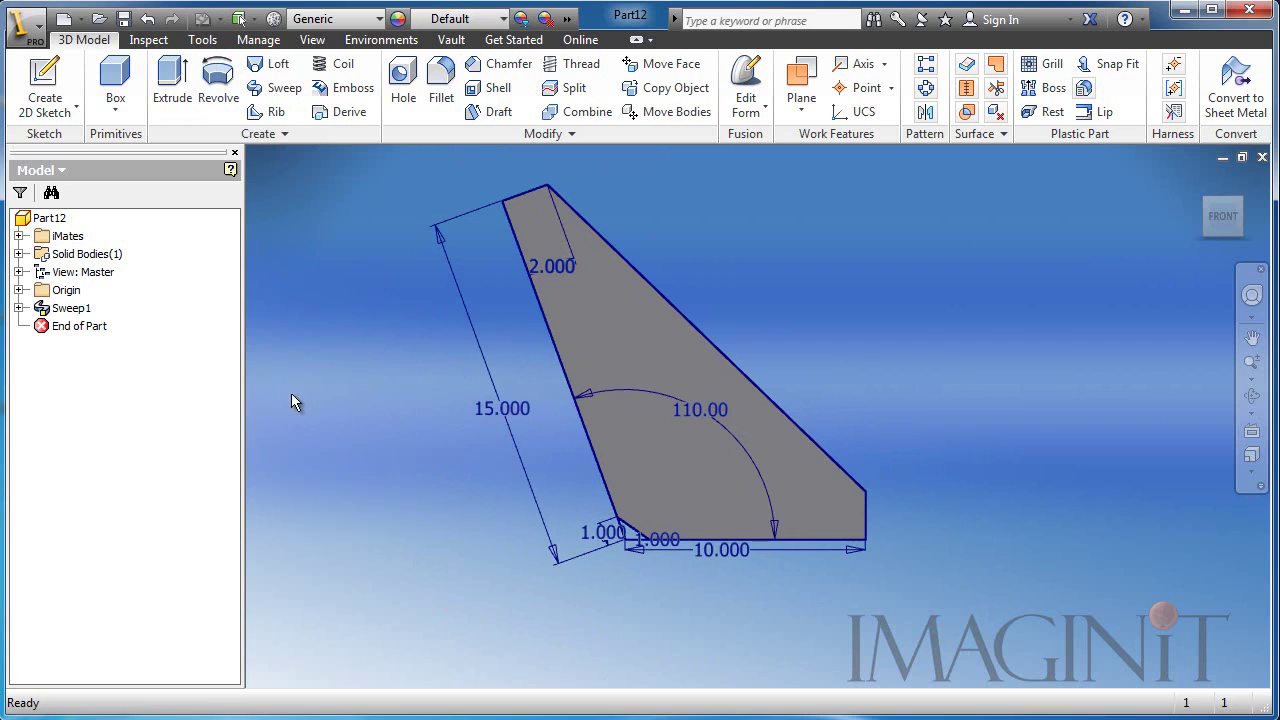
# Hide Sweep1's Sketch1 and Sketch2 and orbit the part to a three-quarter view
pyautogui.click(20, 309)
pyautogui.click(90, 326)
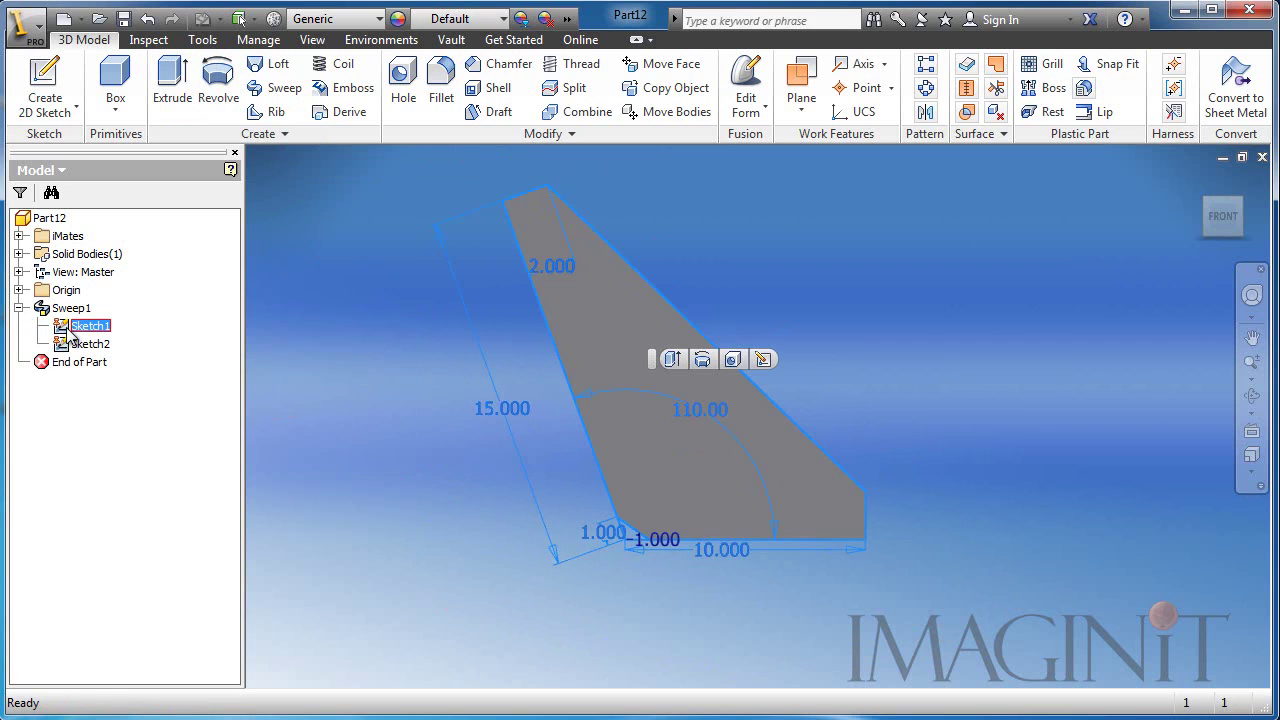
pyautogui.click(90, 344)
pyautogui.keyDown('shift'); pyautogui.click(95, 330); pyautogui.keyUp('shift')
pyautogui.rightClick(95, 330)
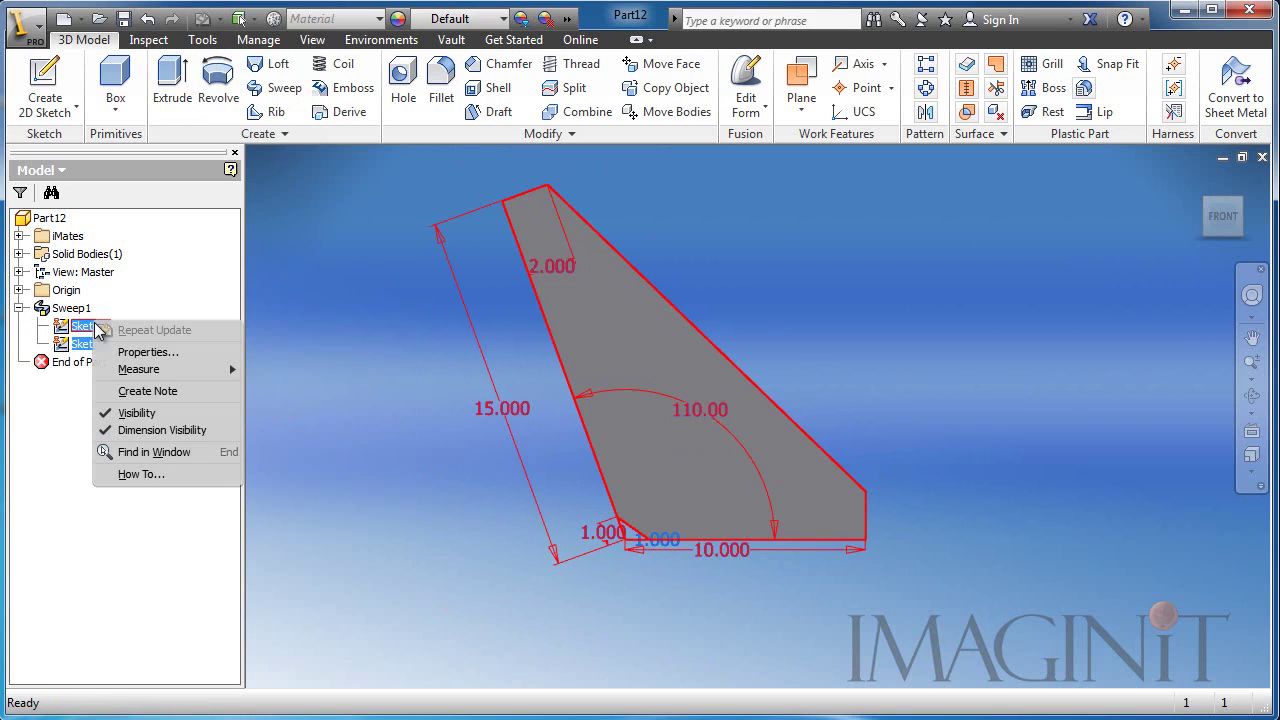
pyautogui.click(140, 412)
pyautogui.keyDown('shift'); pyautogui.moveTo(457, 418); pyautogui.dragTo(463, 380, button='middle'); pyautogui.keyUp('shift')
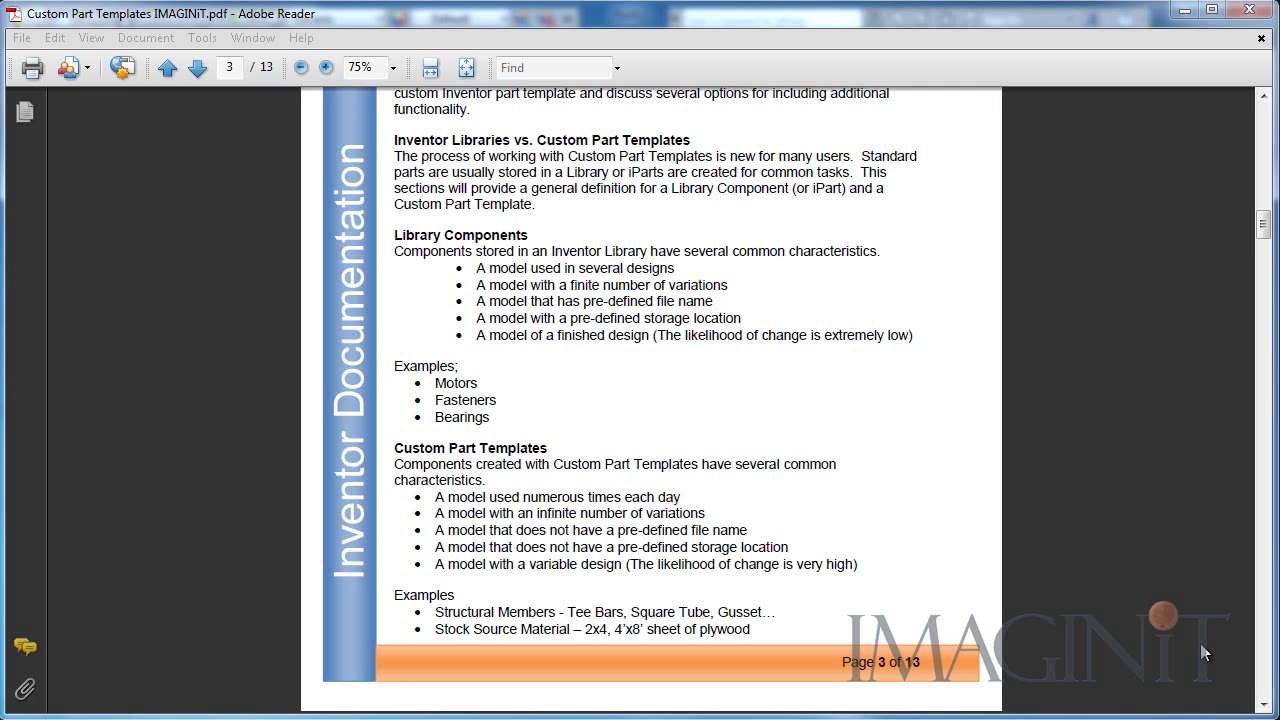
# Read the PDF guide up to Creating a Custom Part Template, then minimize it
pyautogui.click(1104, 486)
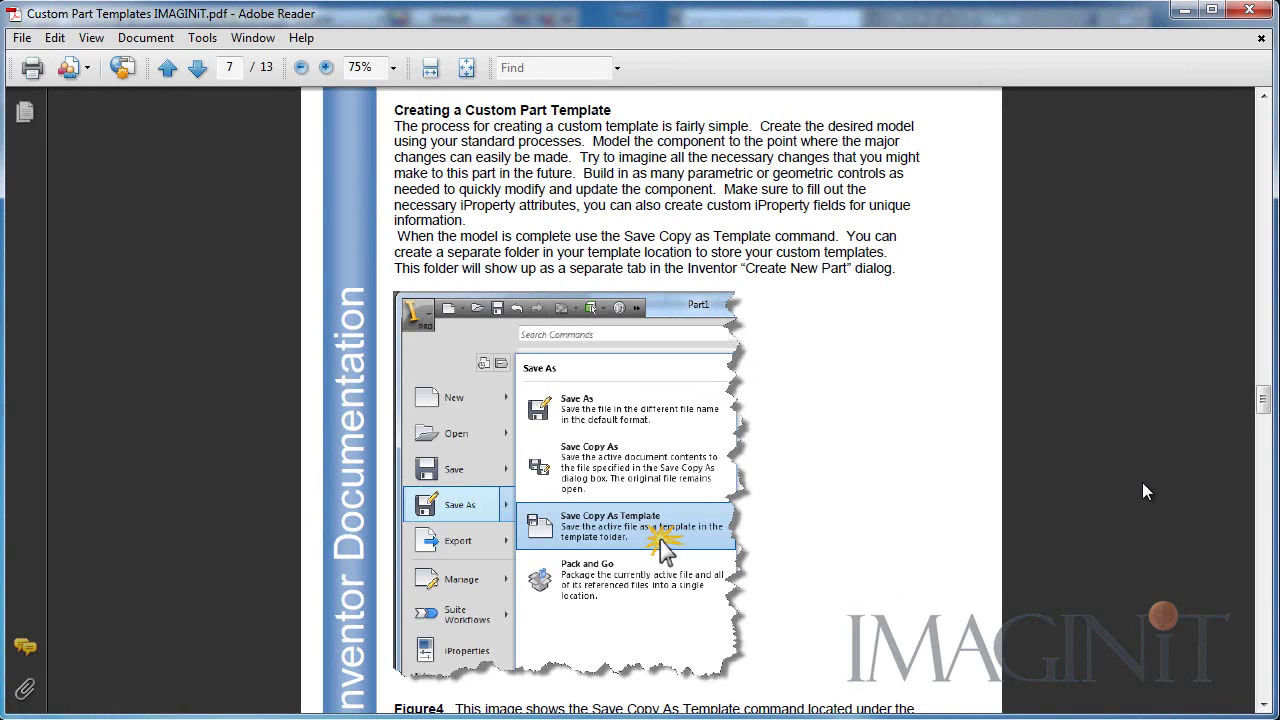
pyautogui.click(1183, 9)
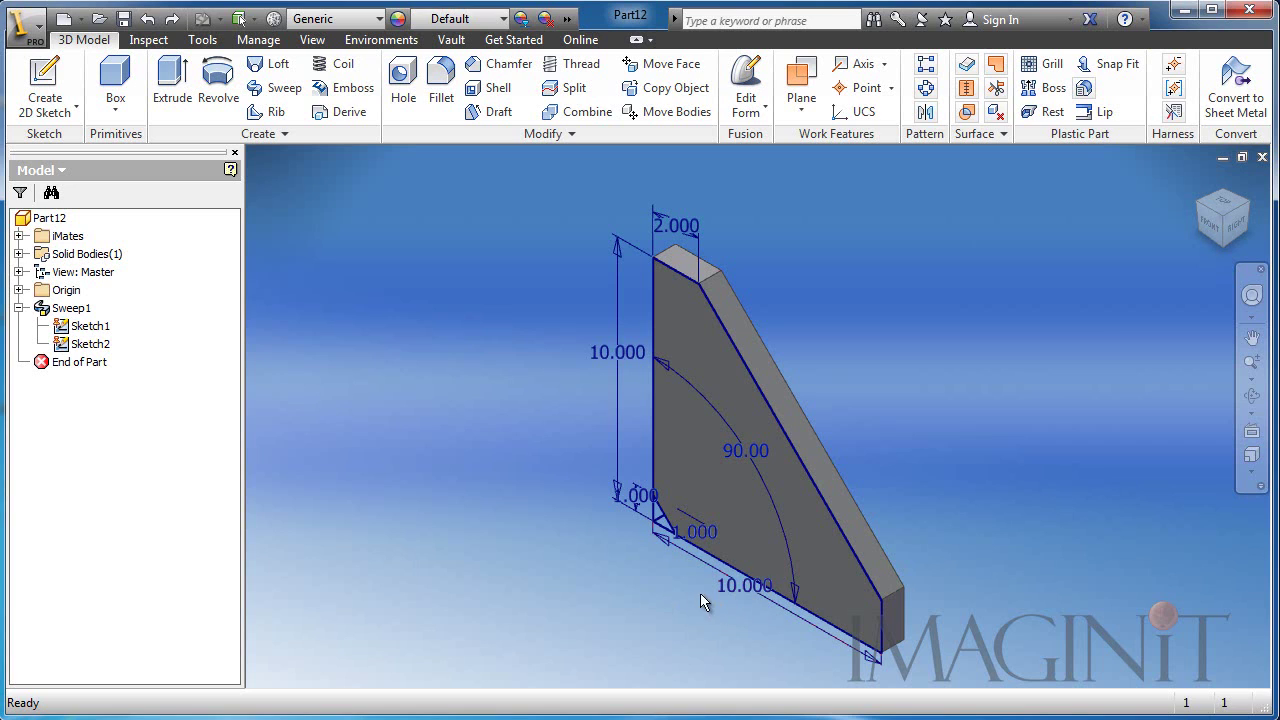
# Save a copy of the gusset part as a template named Gusset
pyautogui.click(28, 28)
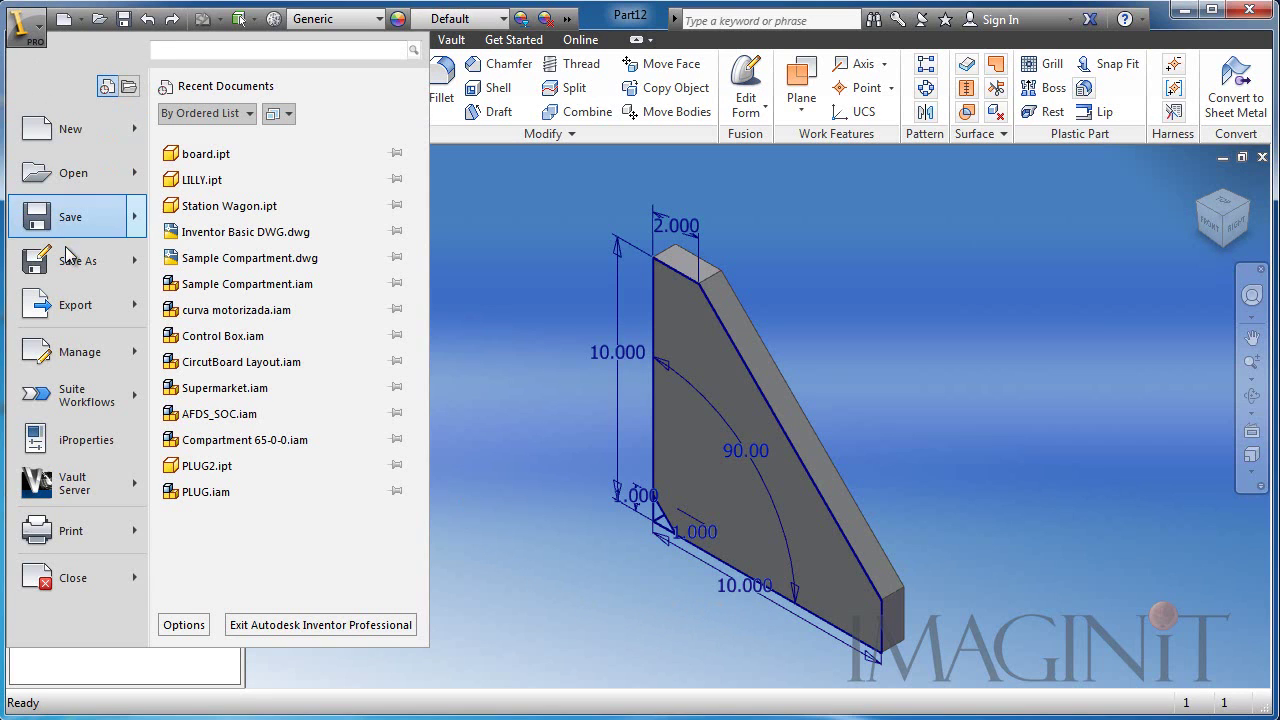
pyautogui.moveTo(72, 262)
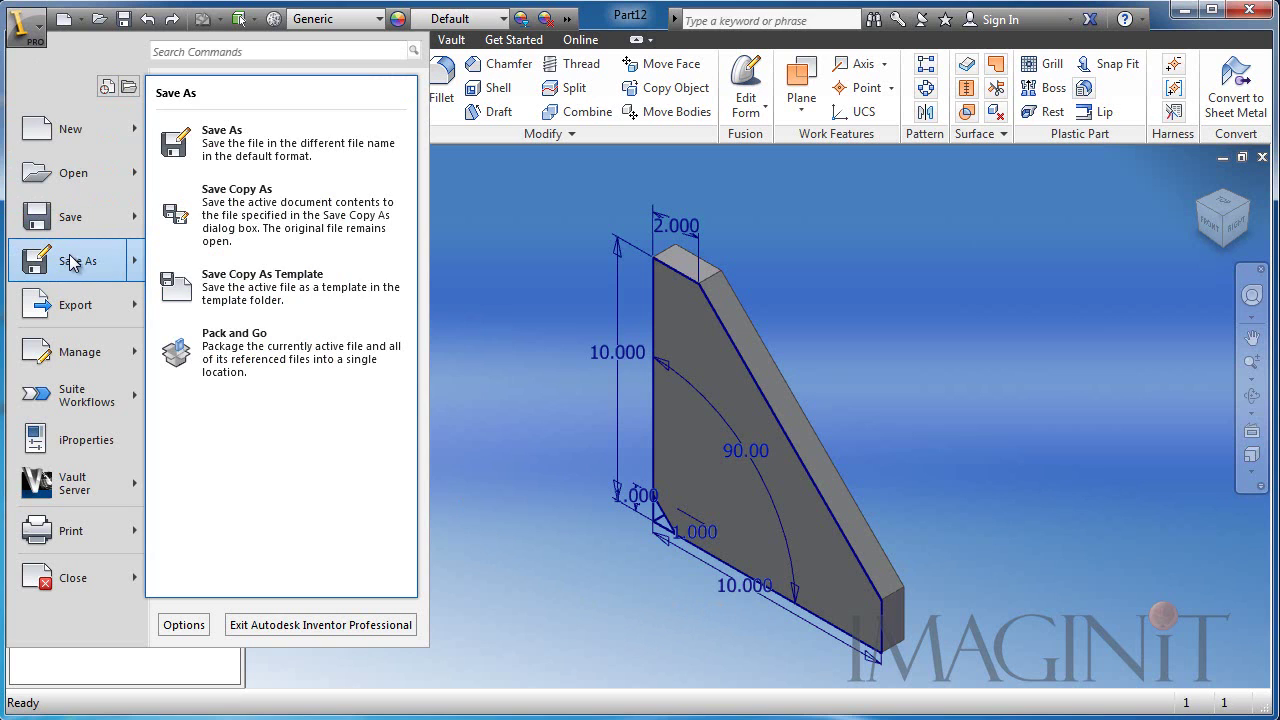
pyautogui.click(244, 291)
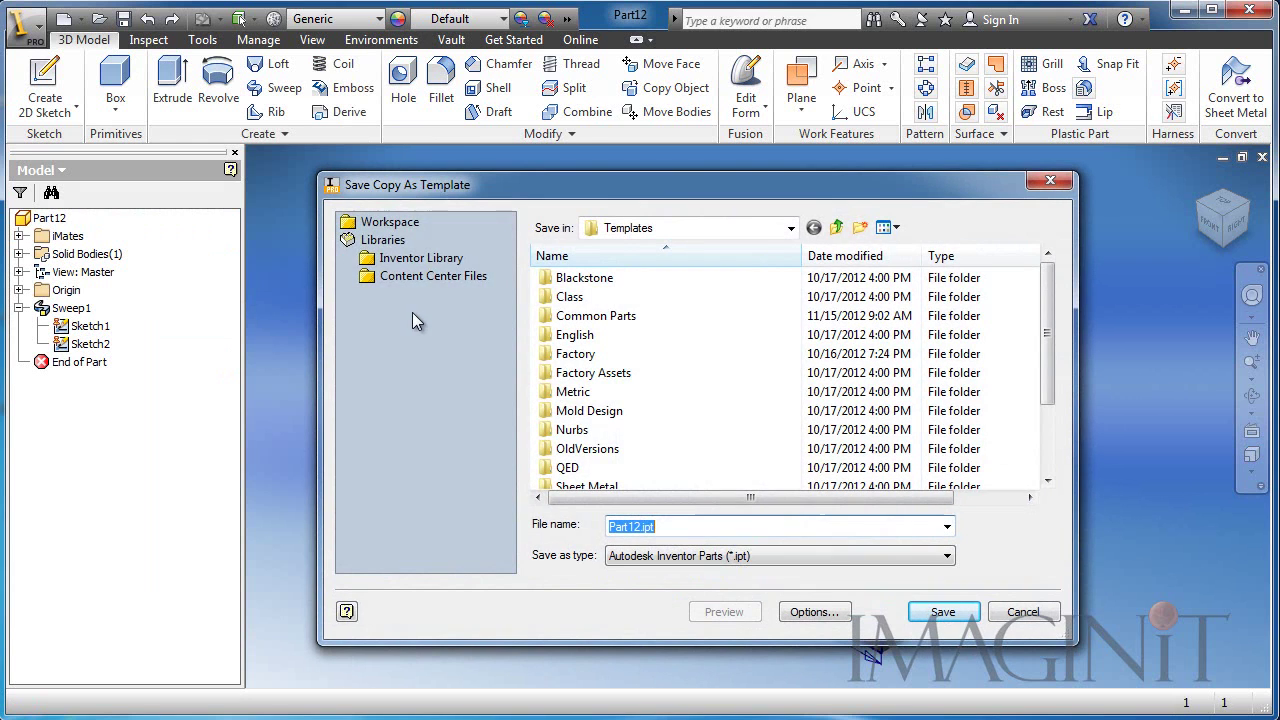
pyautogui.moveTo(475, 181); pyautogui.dragTo(442, 167)
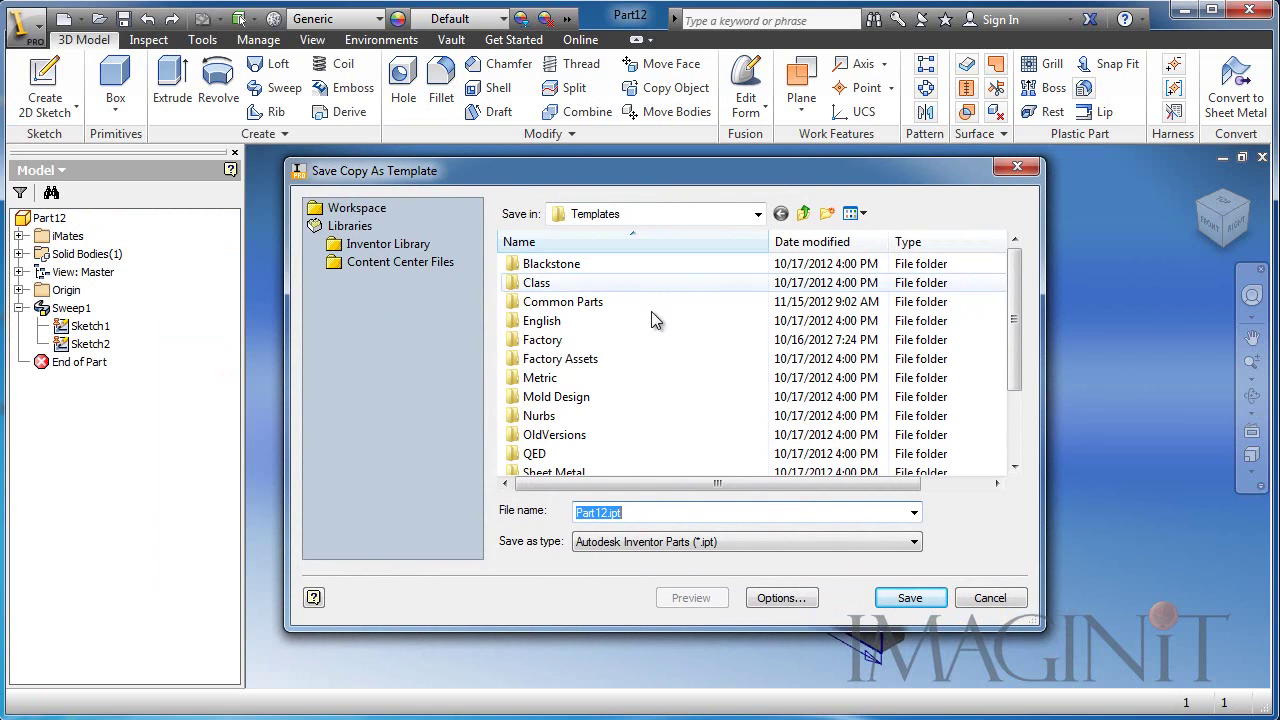
pyautogui.click(572, 312)
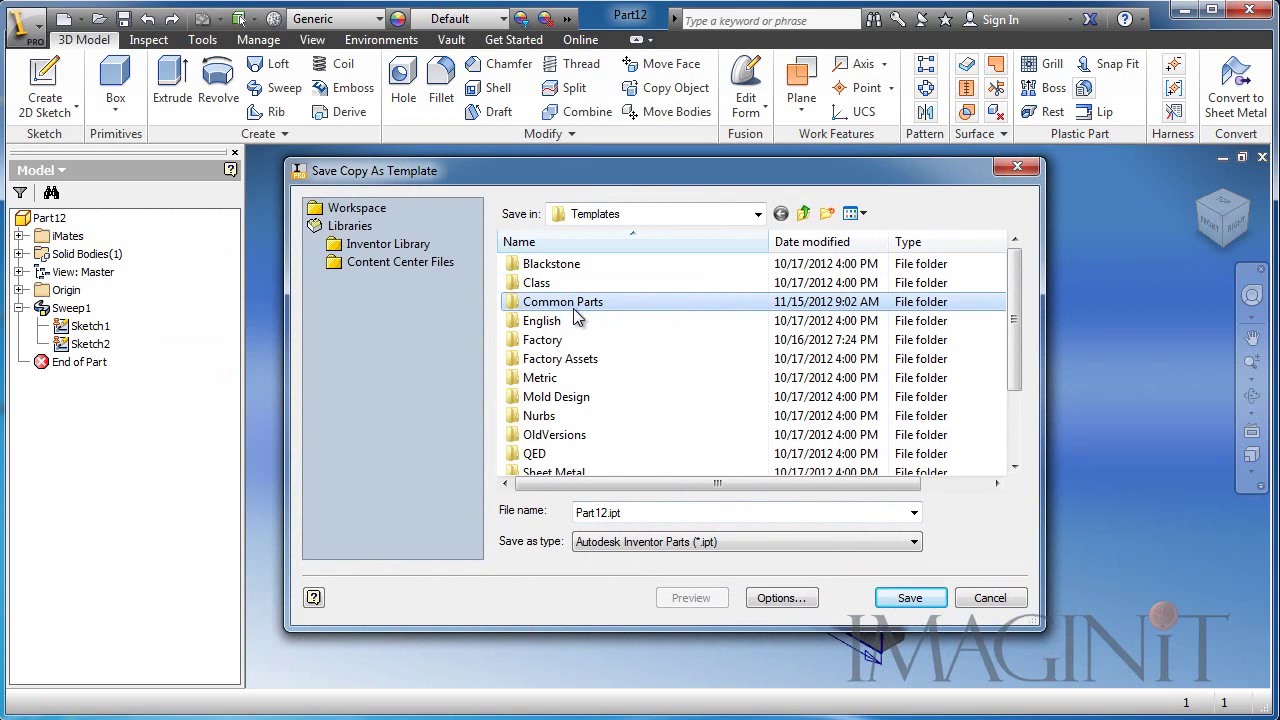
pyautogui.moveTo(660, 512); pyautogui.dragTo(549, 514)
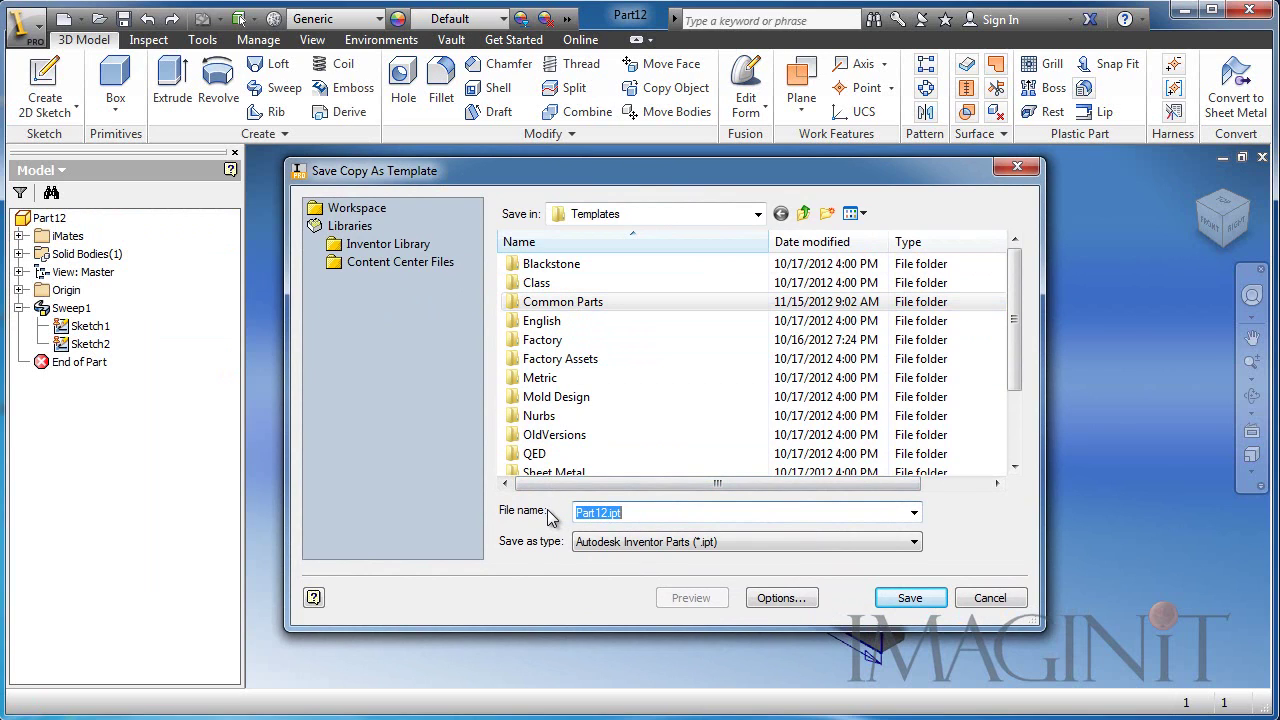
pyautogui.write('G')
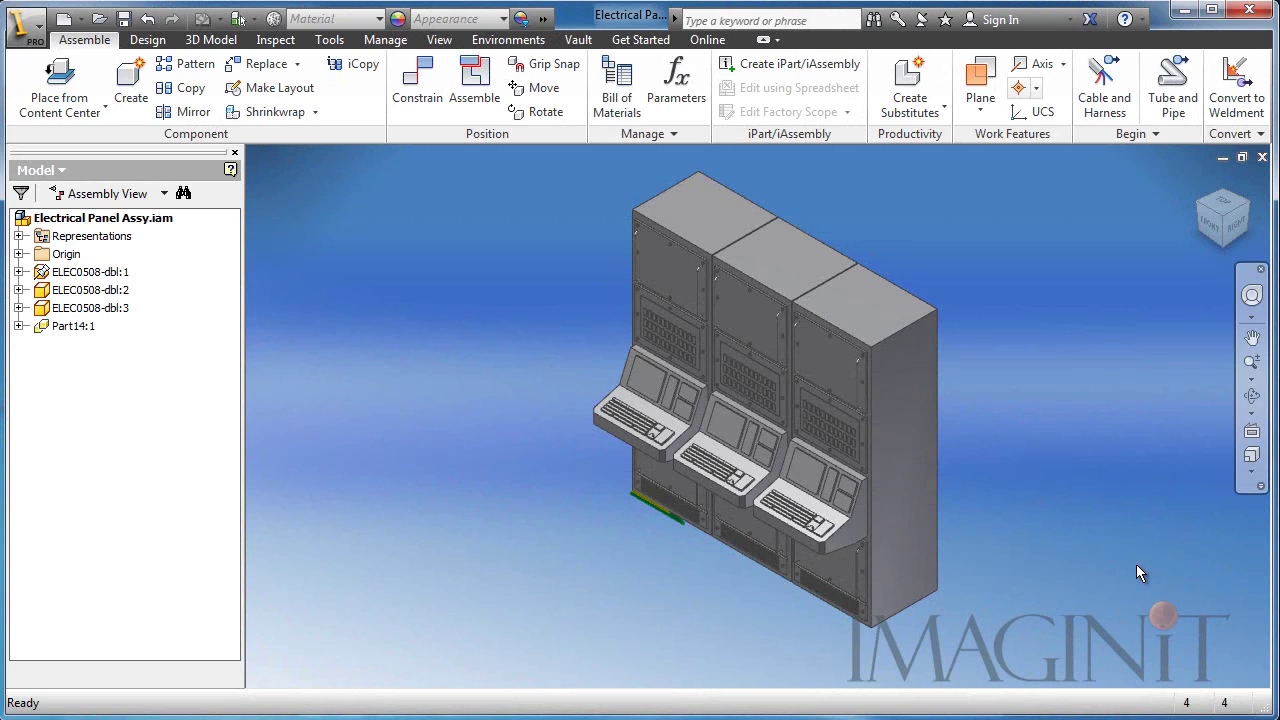
# Create in-place part Part17 from the Ship Parts FDN_ADAPT 2010 template, then return to the assembly
pyautogui.click(122, 79)
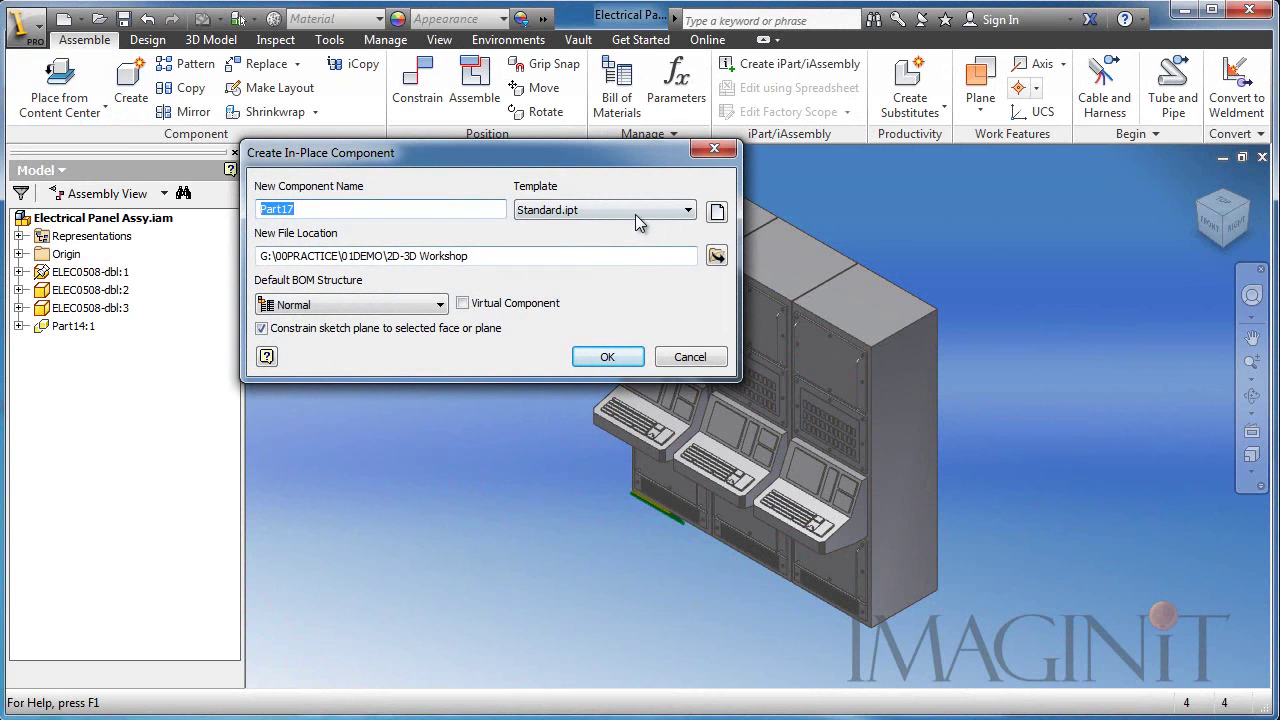
pyautogui.click(716, 211)
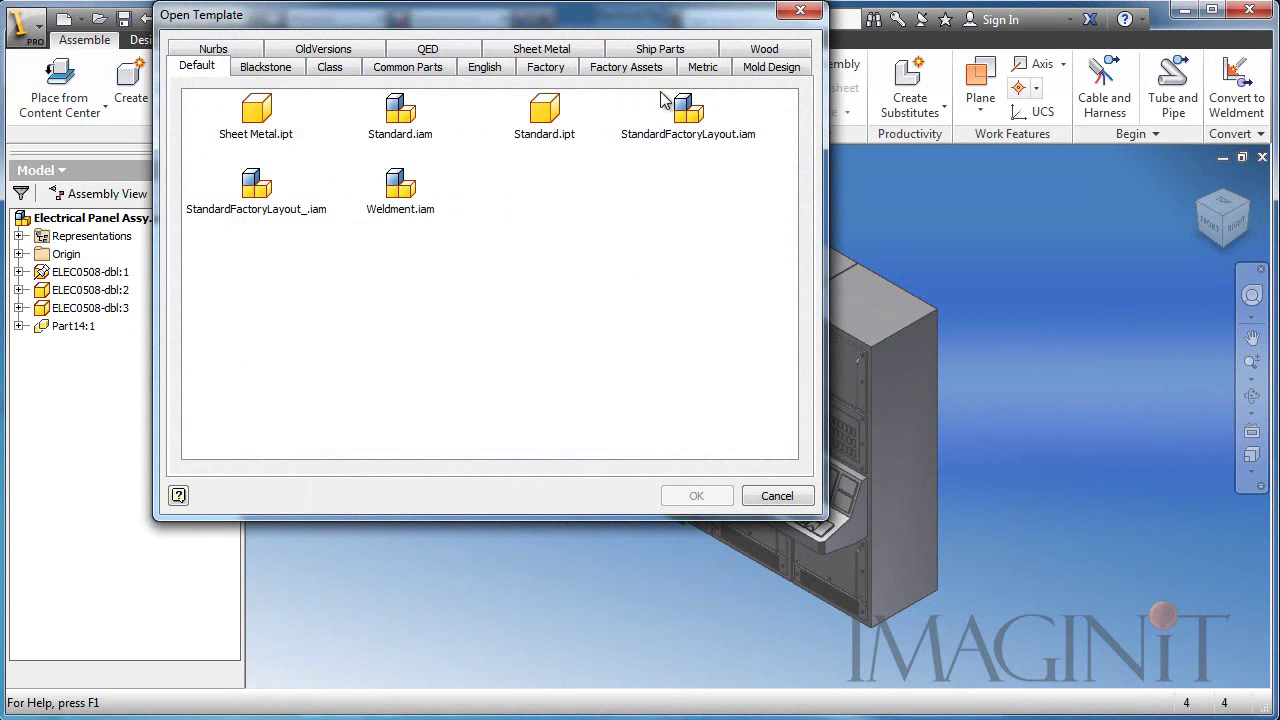
pyautogui.click(664, 50)
pyautogui.doubleClick(340, 110)
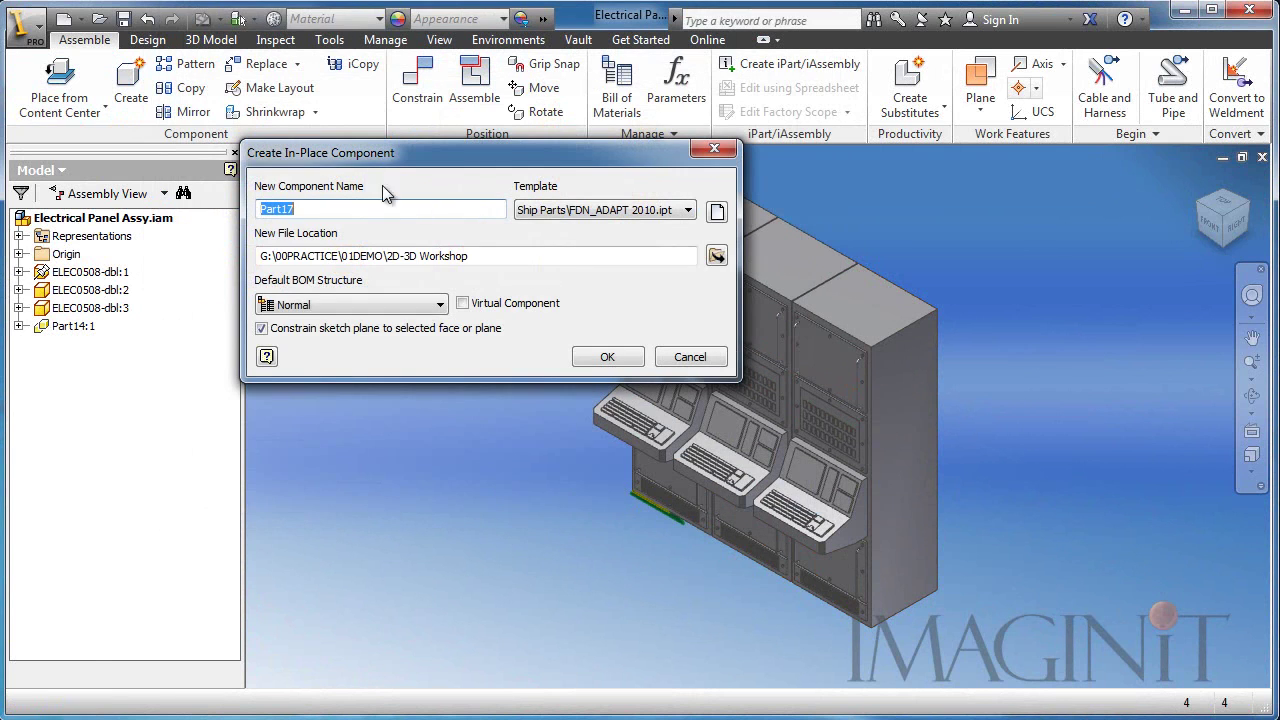
pyautogui.click(610, 355)
pyautogui.click(531, 460)
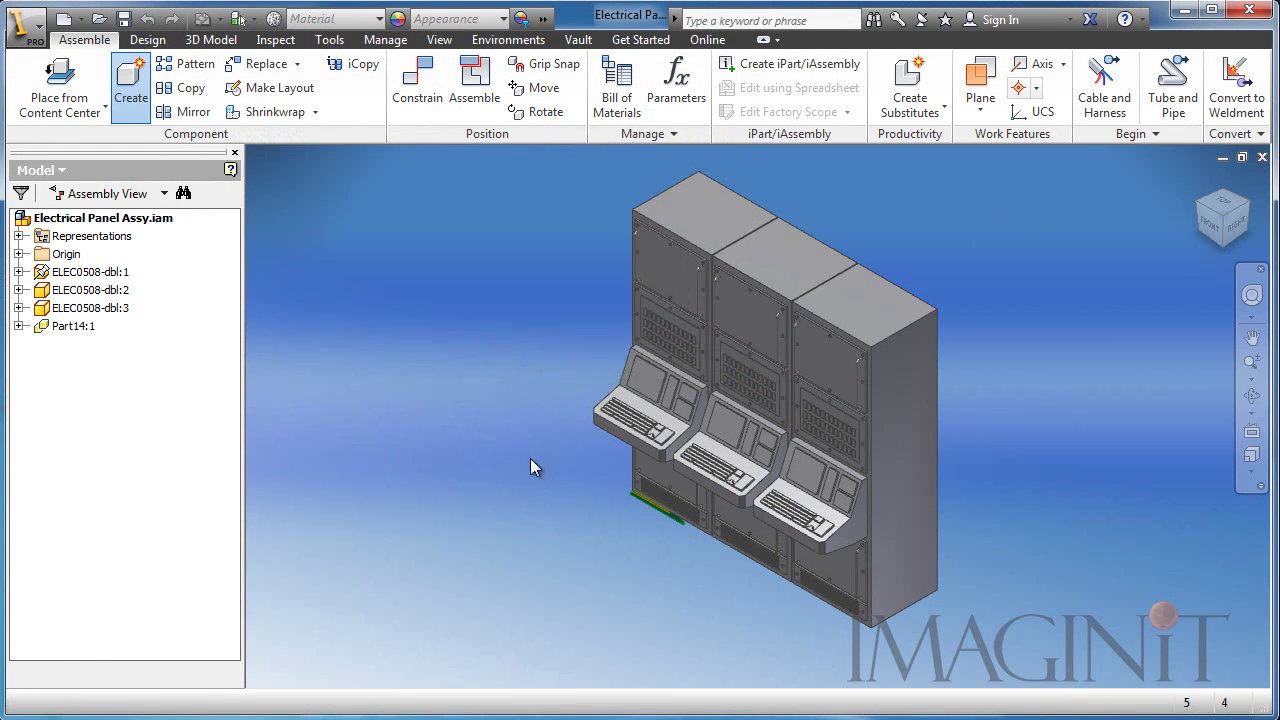
pyautogui.click(1239, 85)
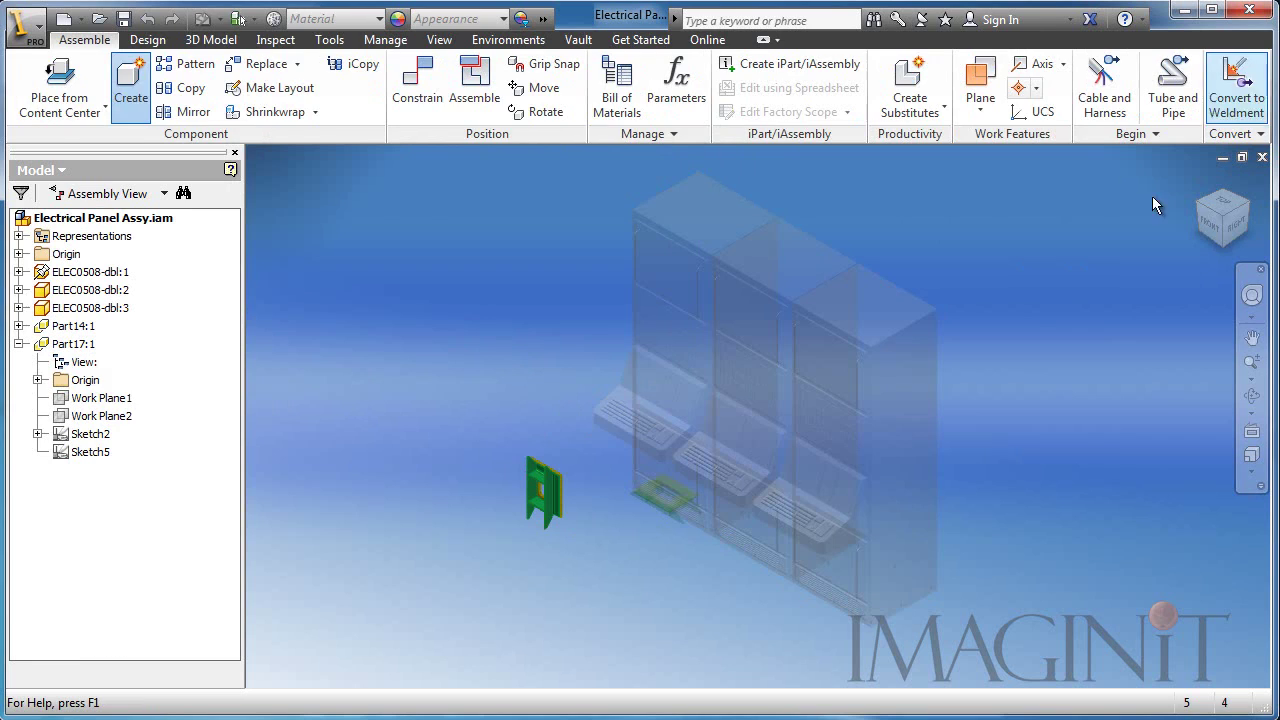
# Delete Part17 from the assembly, saving its session edits first
pyautogui.click(551, 511)
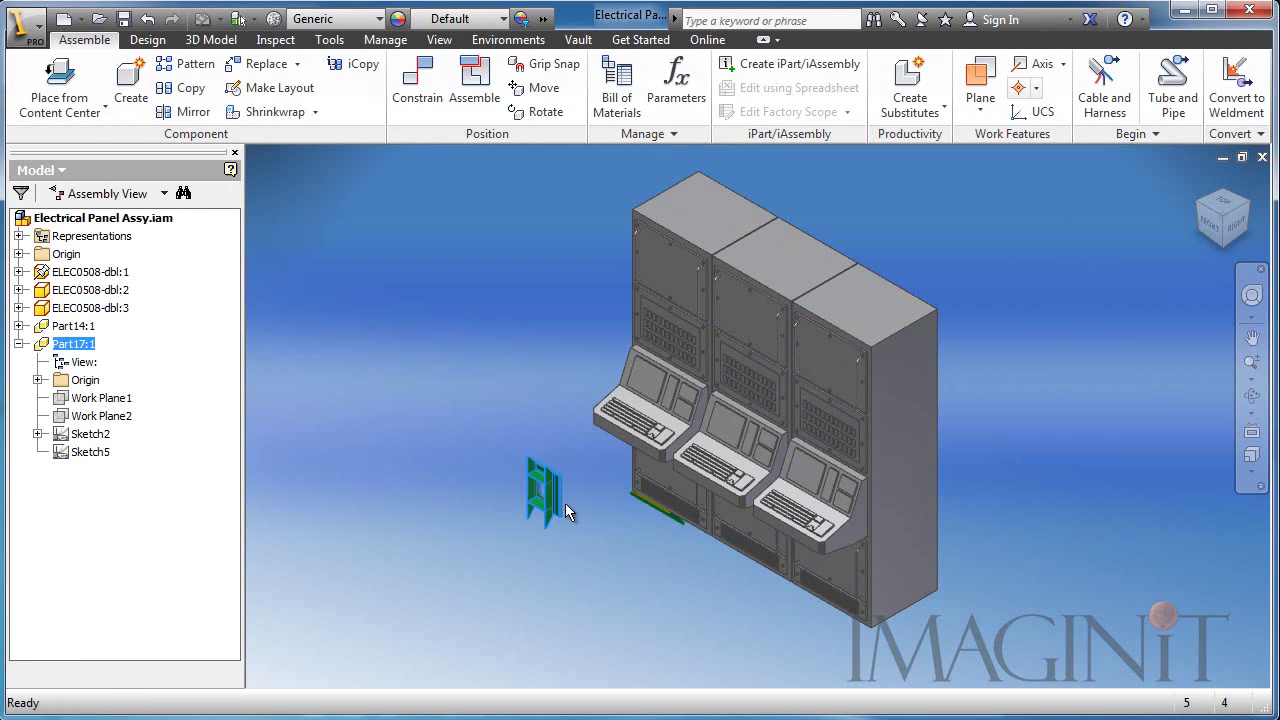
pyautogui.press('Delete')
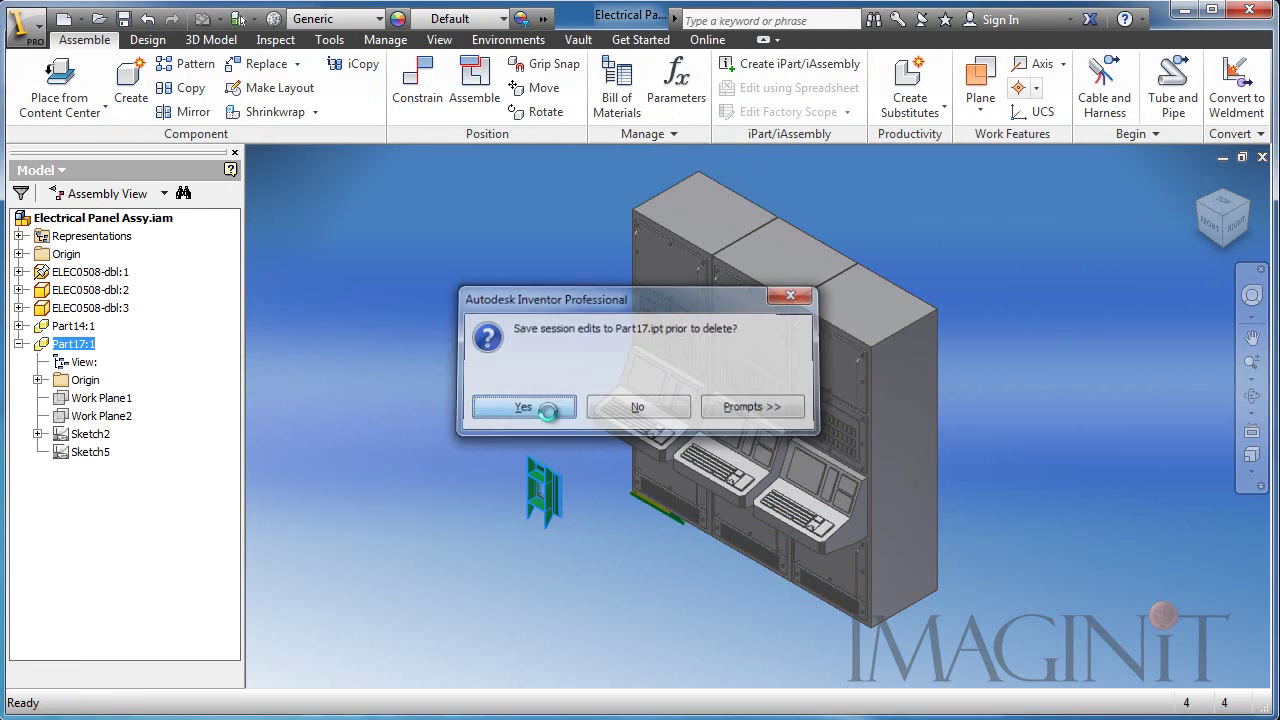
pyautogui.click(515, 405)
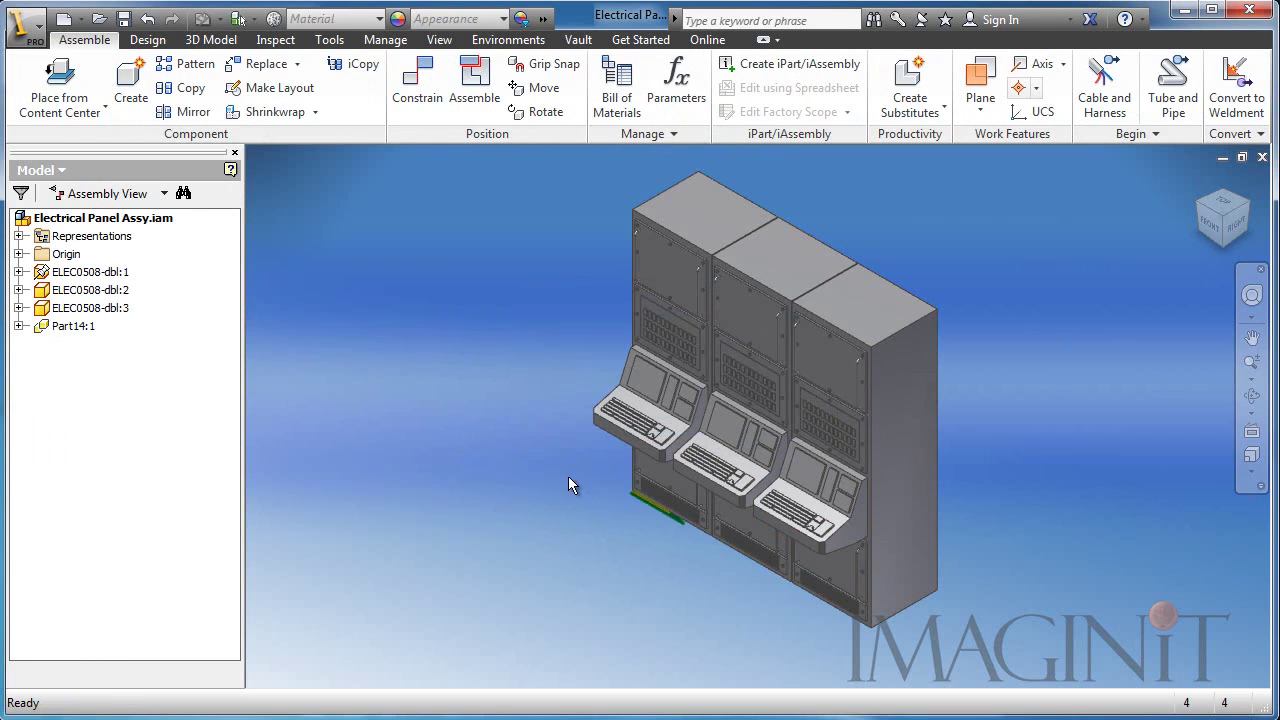
# Make the green Part14 component adaptive
pyautogui.click(662, 512)
pyautogui.keyDown('shift'); pyautogui.moveTo(471, 634); pyautogui.dragTo(483, 565, button='middle'); pyautogui.keyUp('shift')
pyautogui.scroll(3, 483, 565)
pyautogui.moveTo(629, 586); pyautogui.dragTo(491, 434, button='middle')
pyautogui.scroll(-1, 473, 485)
pyautogui.click(449, 488)
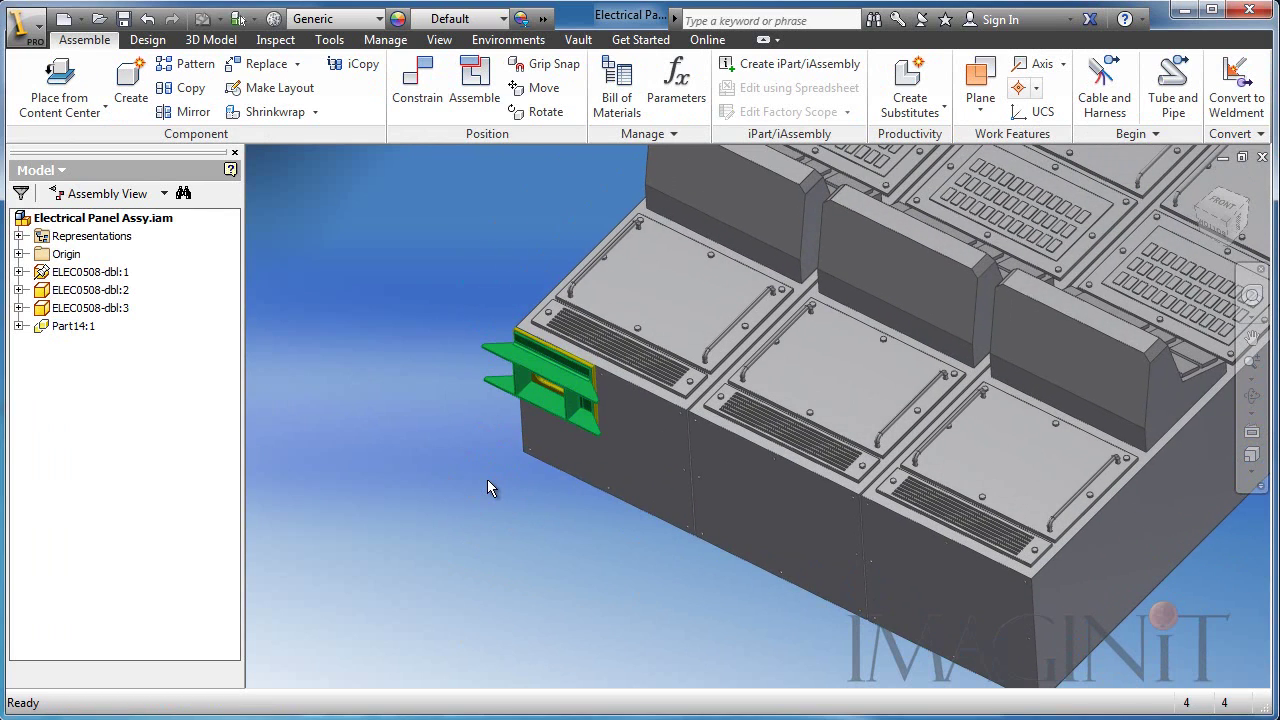
pyautogui.rightClick(68, 327)
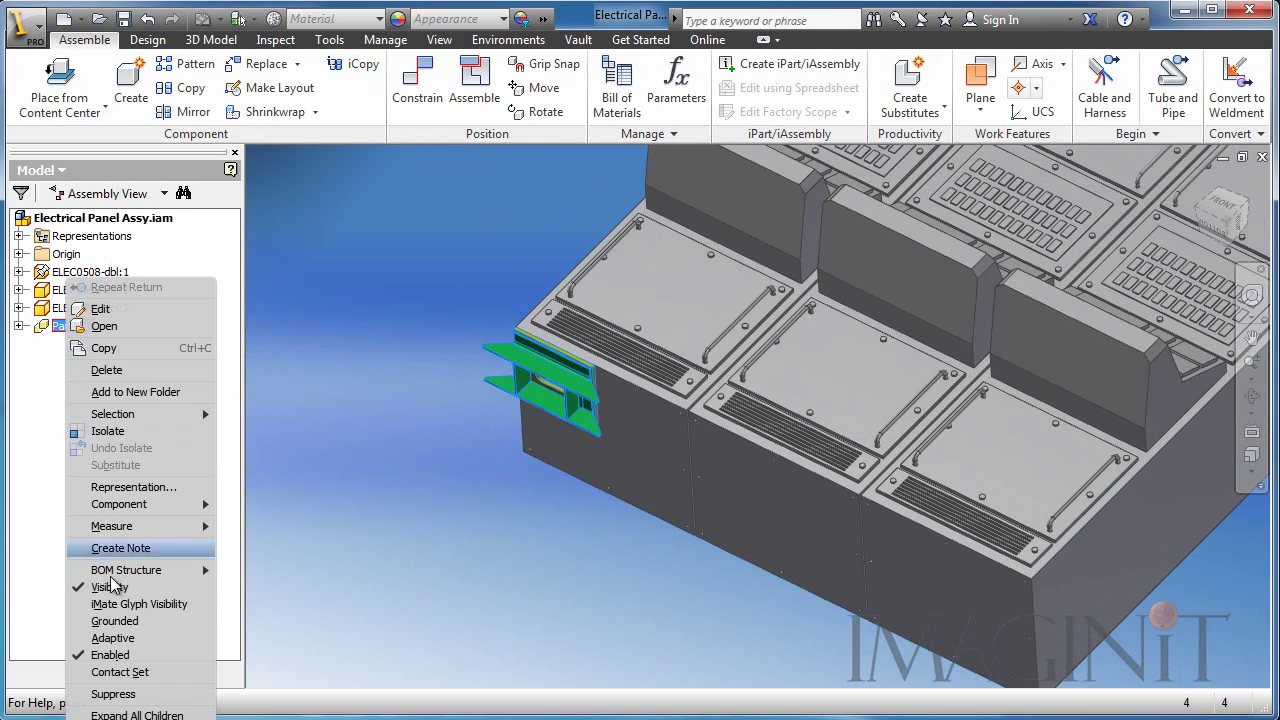
pyautogui.click(118, 638)
pyautogui.click(433, 452)
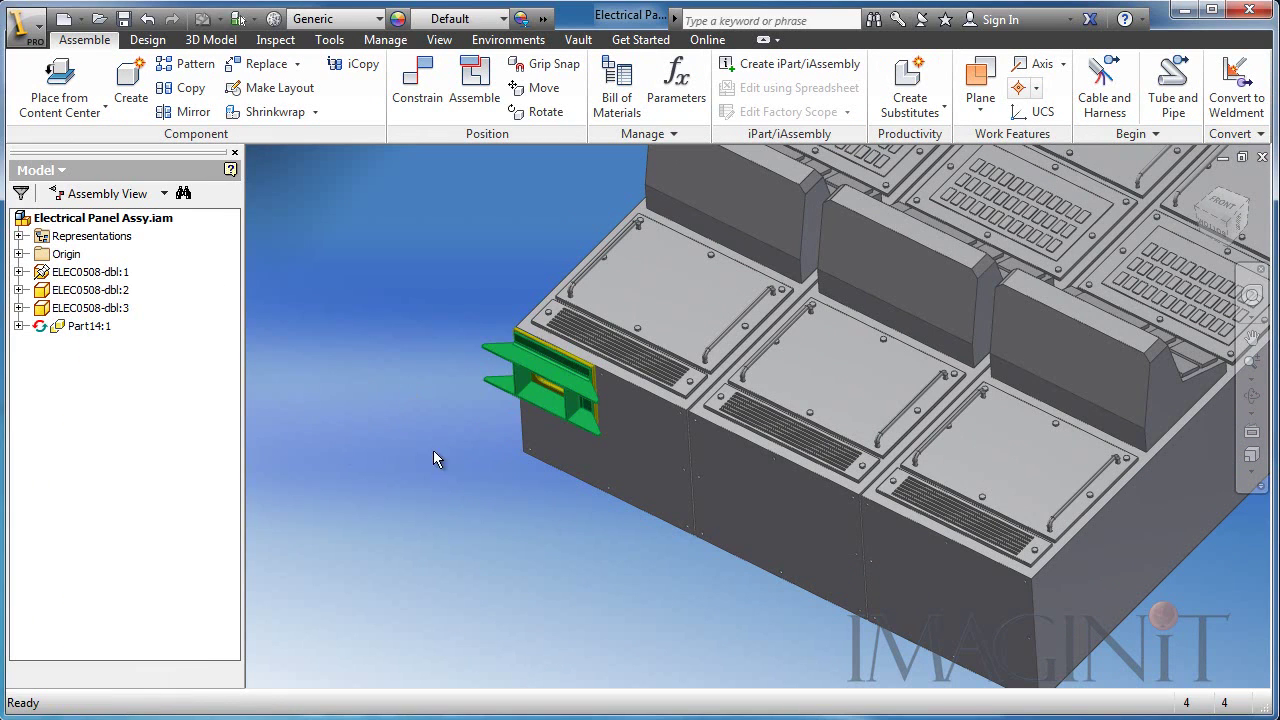
pyautogui.moveTo(433, 452); pyautogui.dragTo(400, 495, button='middle')
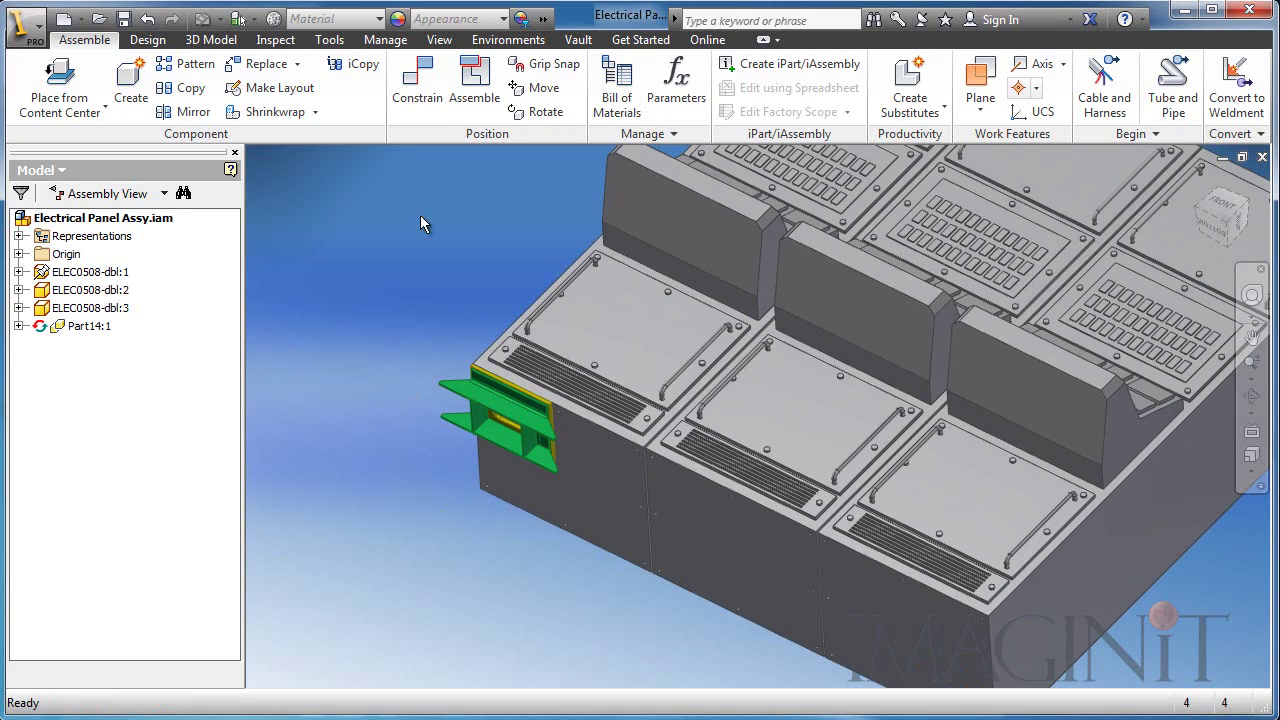
# Flush-constrain Part14's end face to the panel's right side face, stretching it
pyautogui.click(417, 80)
pyautogui.moveTo(430, 567); pyautogui.dragTo(430, 595, button='middle')
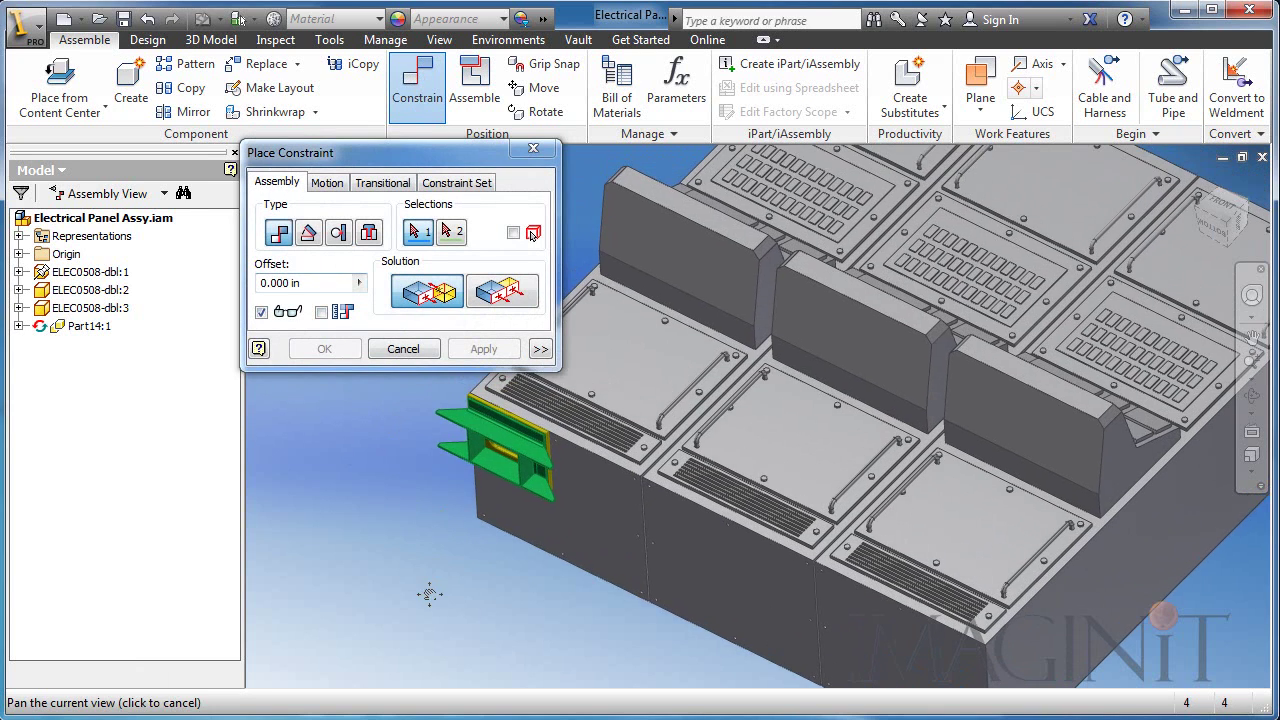
pyautogui.scroll(8, 571, 471)
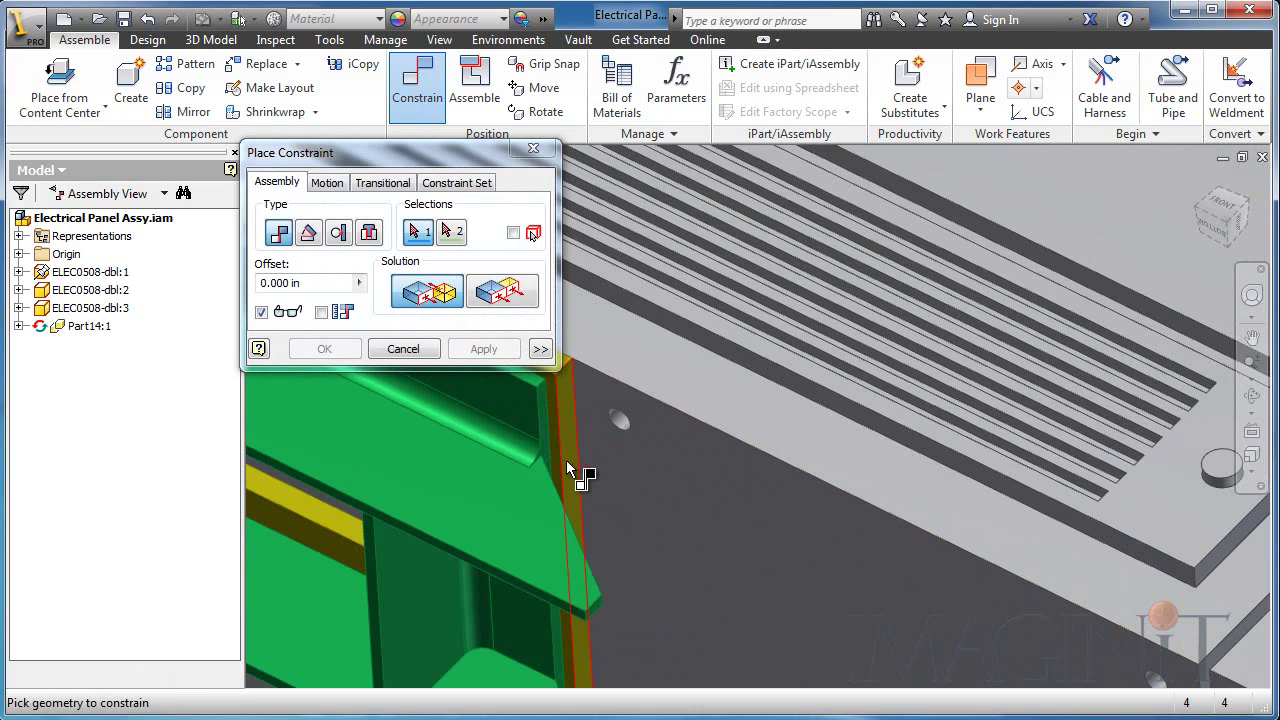
pyautogui.click(586, 480)
pyautogui.scroll(-8, 600, 505)
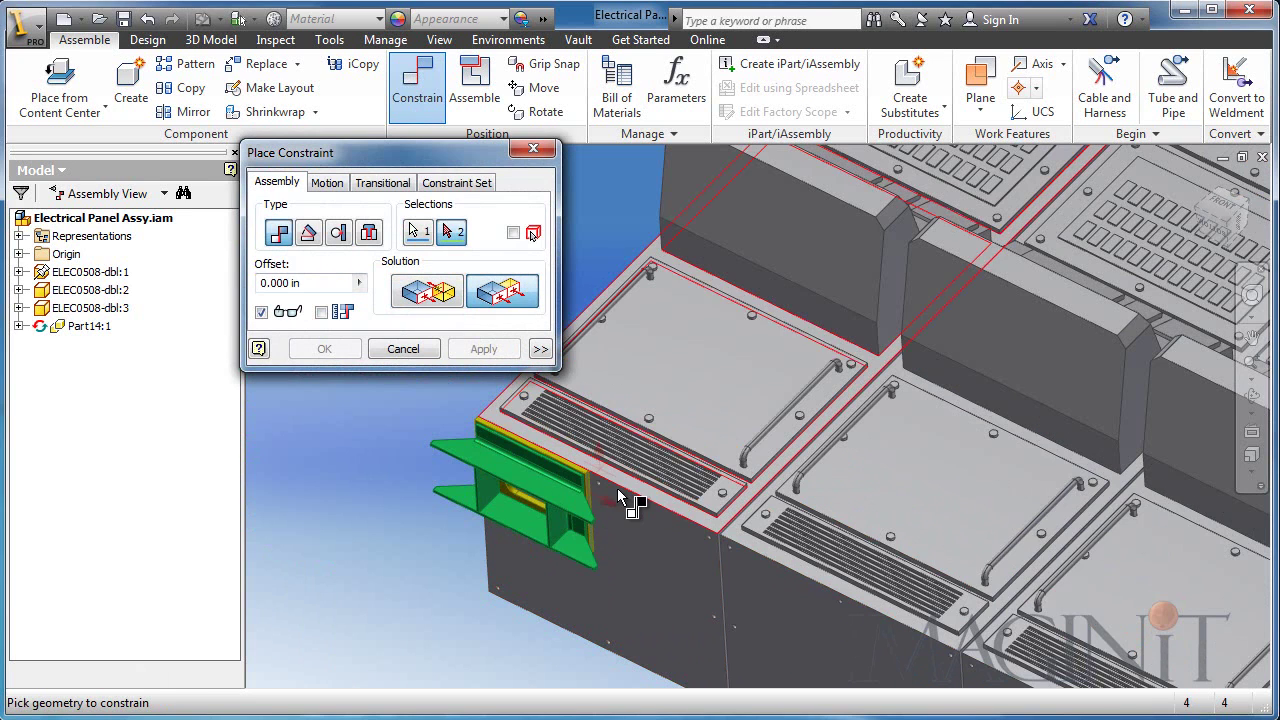
pyautogui.scroll(-5, 618, 497)
pyautogui.click(908, 591)
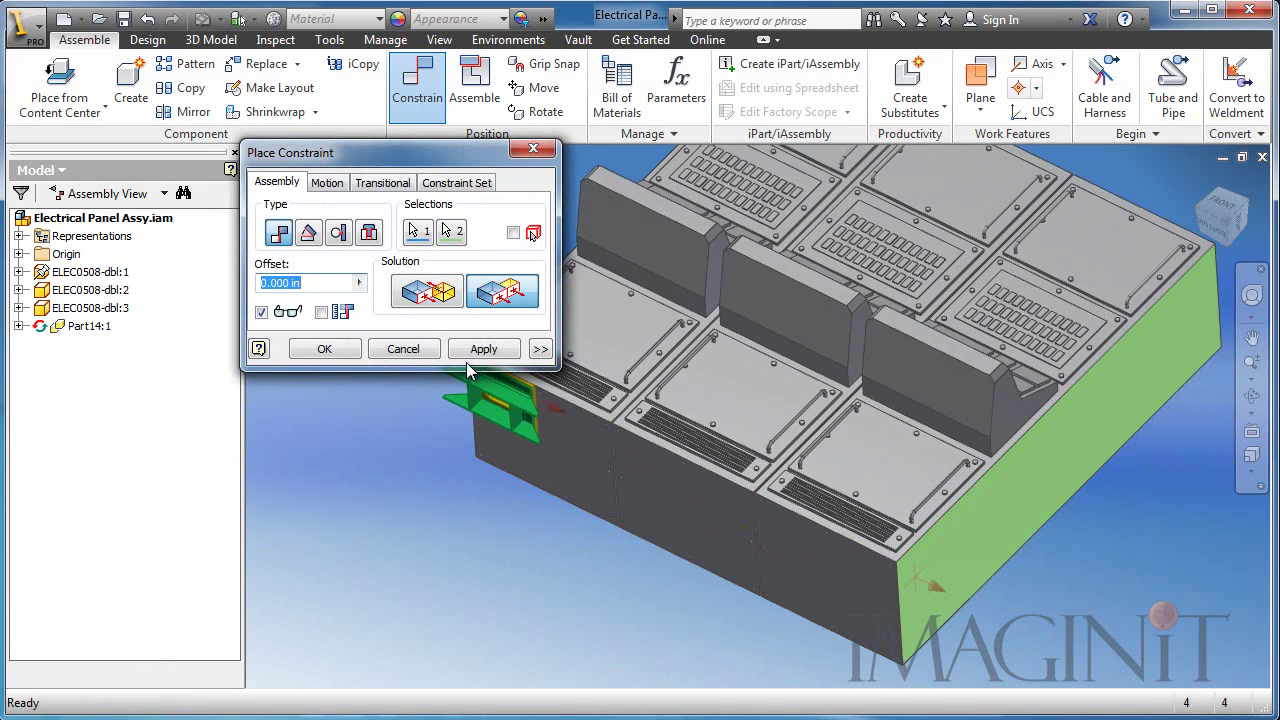
pyautogui.click(483, 349)
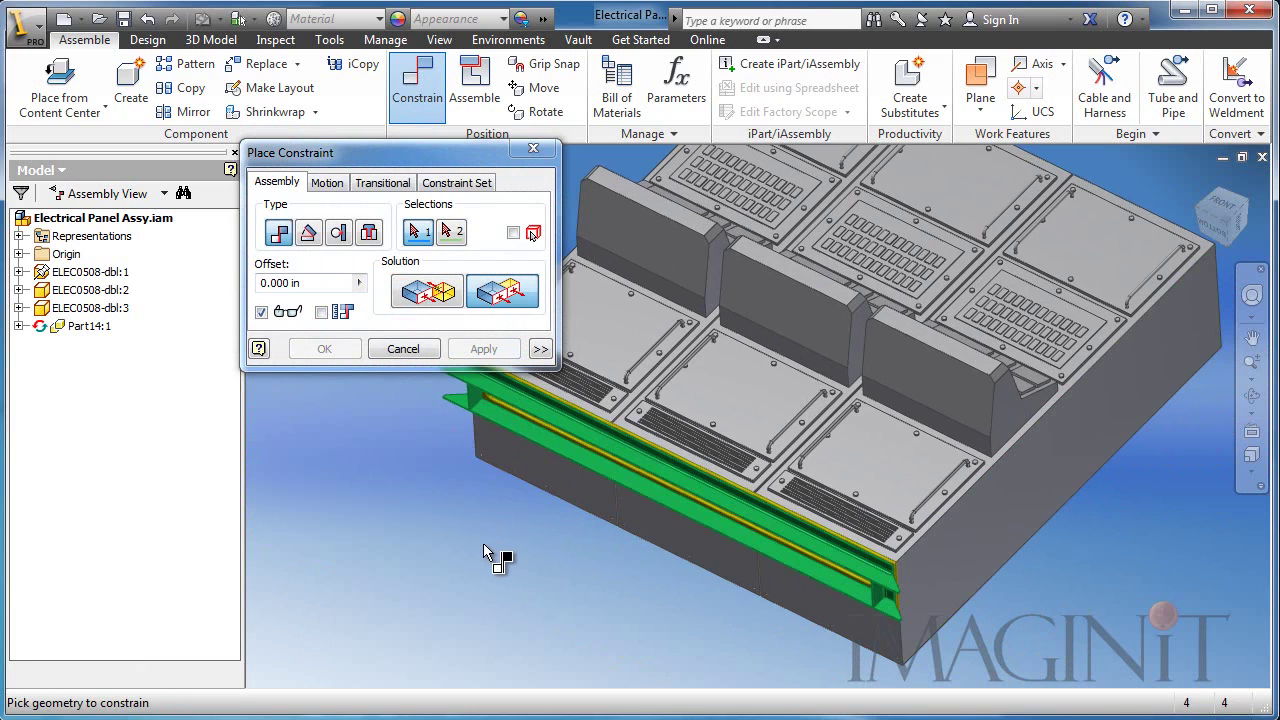
# Flush-constrain Part14's face to the panel's lower face
pyautogui.keyDown('shift'); pyautogui.moveTo(571, 534); pyautogui.dragTo(618, 481, button='middle'); pyautogui.keyUp('shift')
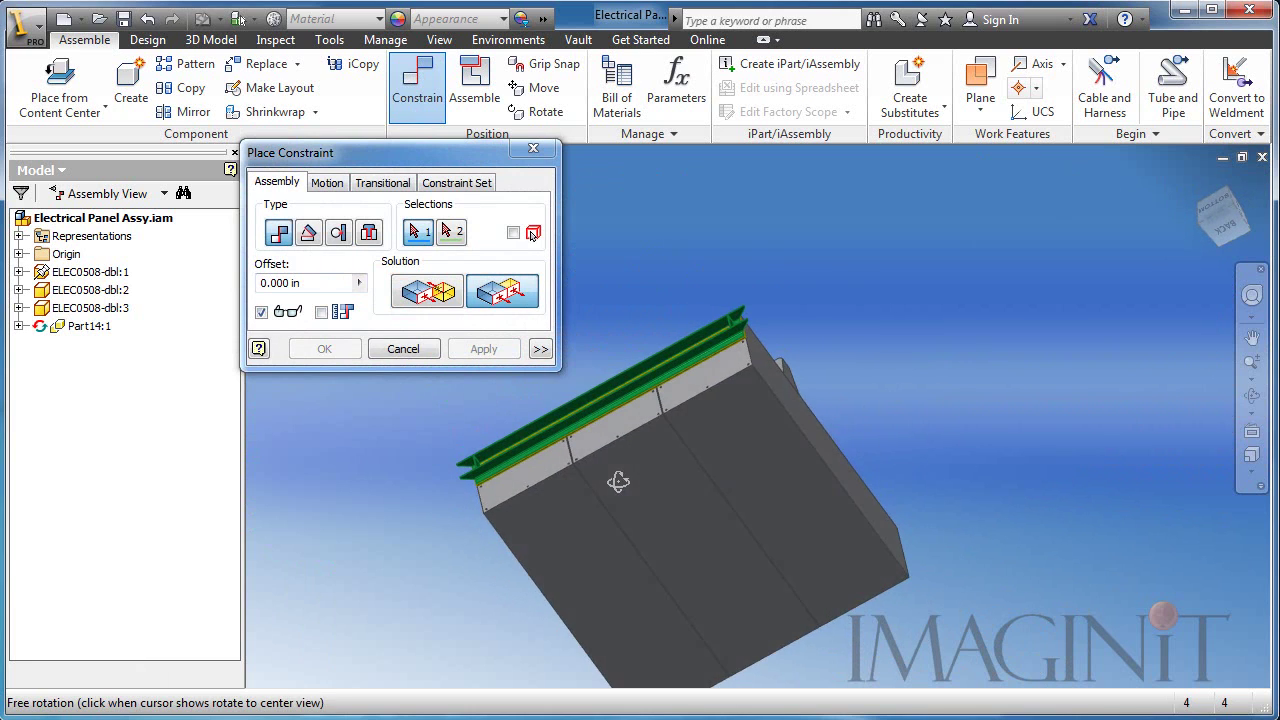
pyautogui.scroll(6, 751, 332)
pyautogui.click(676, 191)
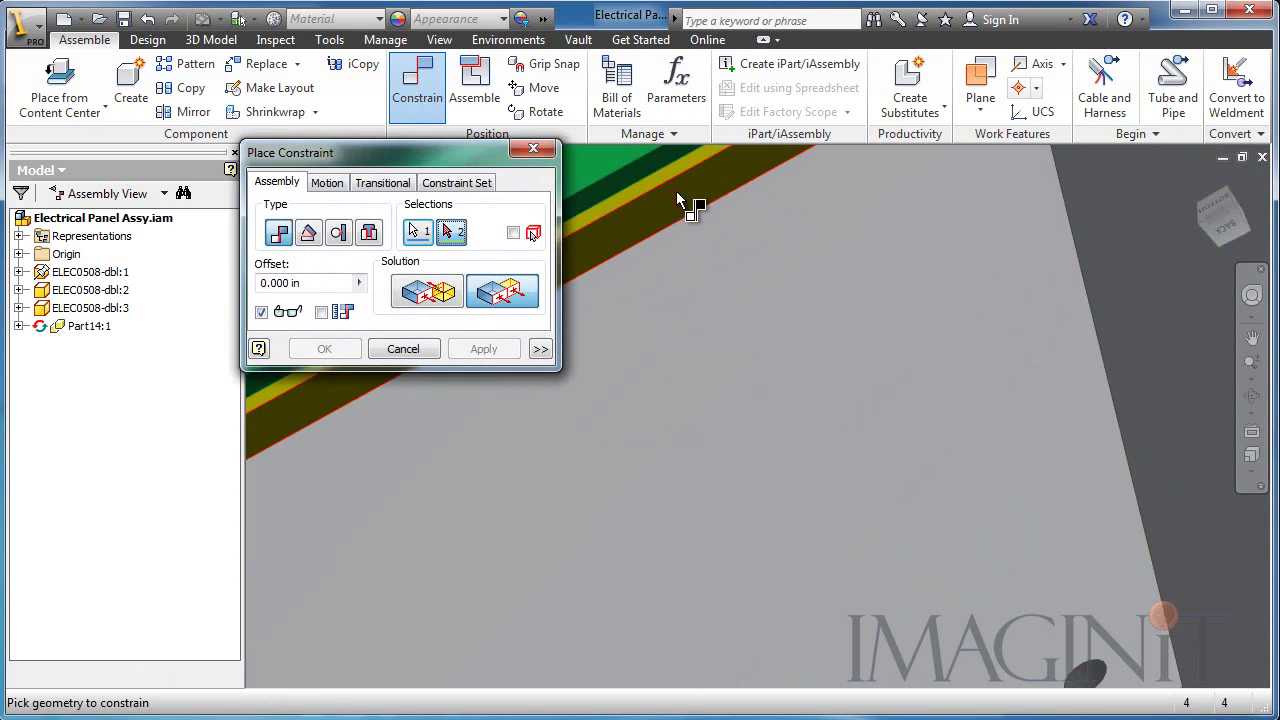
pyautogui.scroll(-5, 708, 309)
pyautogui.click(730, 490)
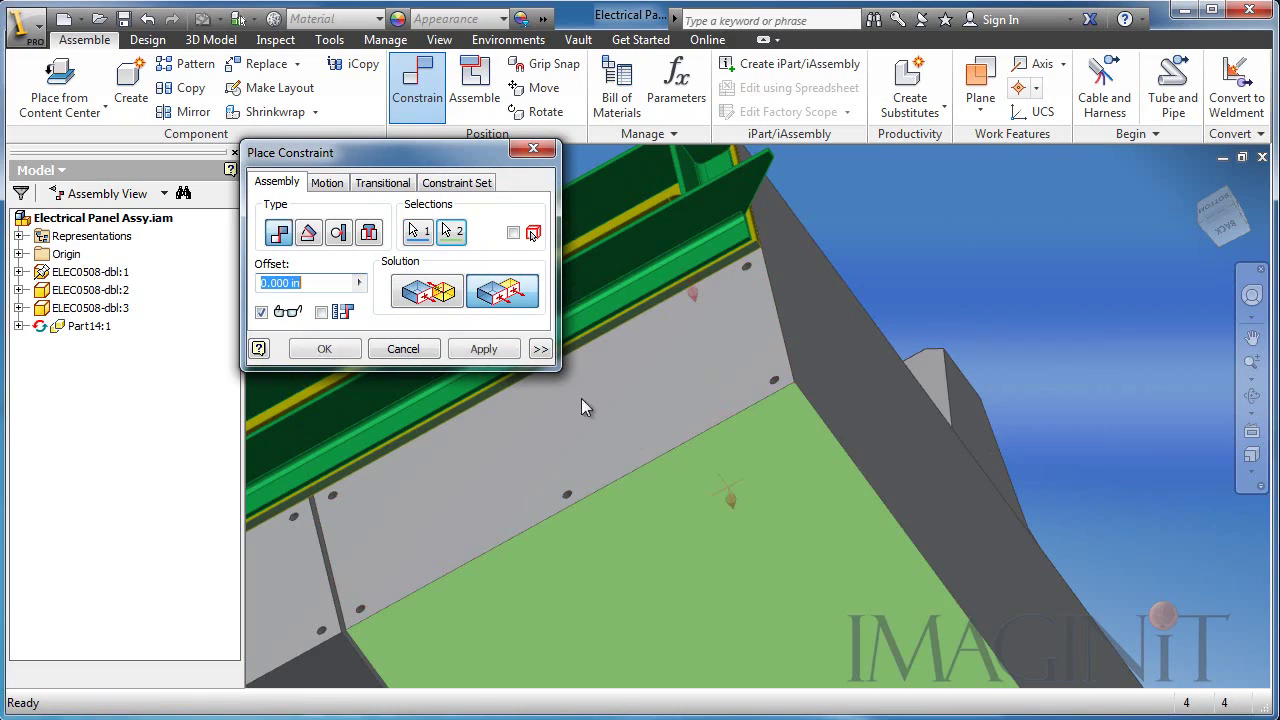
pyautogui.click(328, 358)
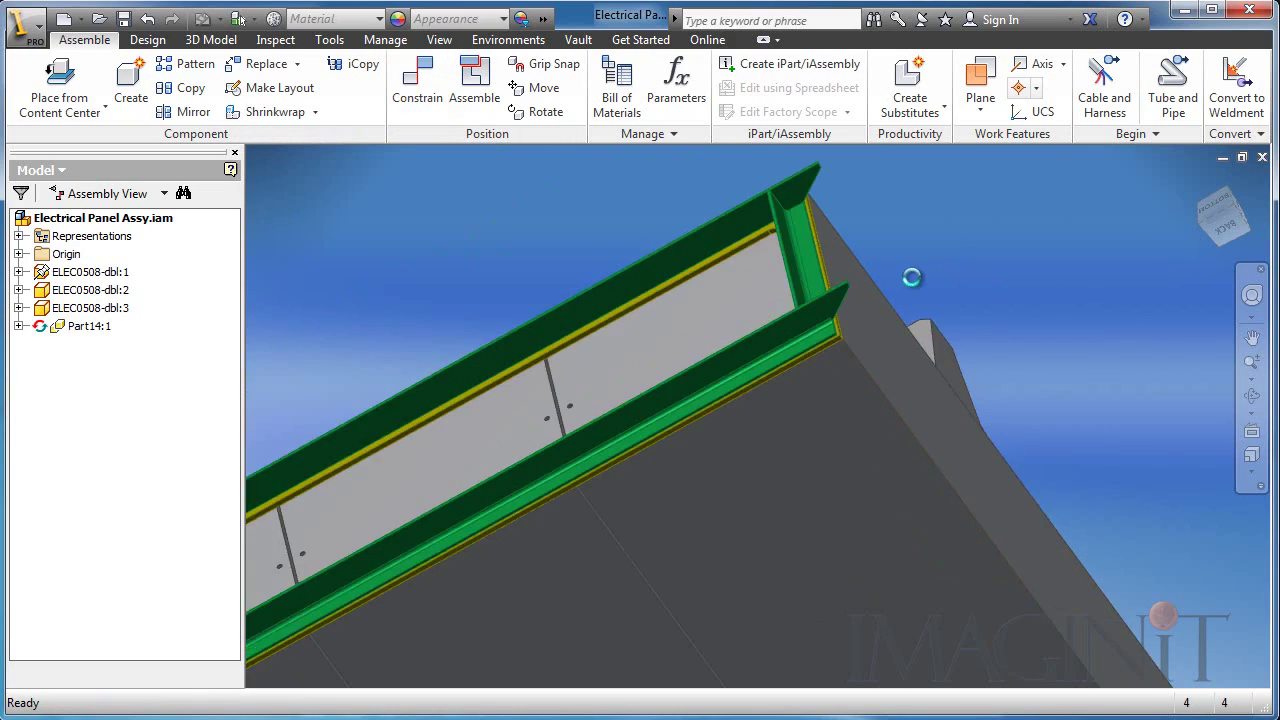
# Orbit and zoom around the panel, then bring the deck's green flange into view
pyautogui.scroll(-4, 800, 240)
pyautogui.keyDown('shift'); pyautogui.moveTo(723, 214); pyautogui.dragTo(445, 466, button='middle'); pyautogui.keyUp('shift')
pyautogui.scroll(-3, 655, 410)
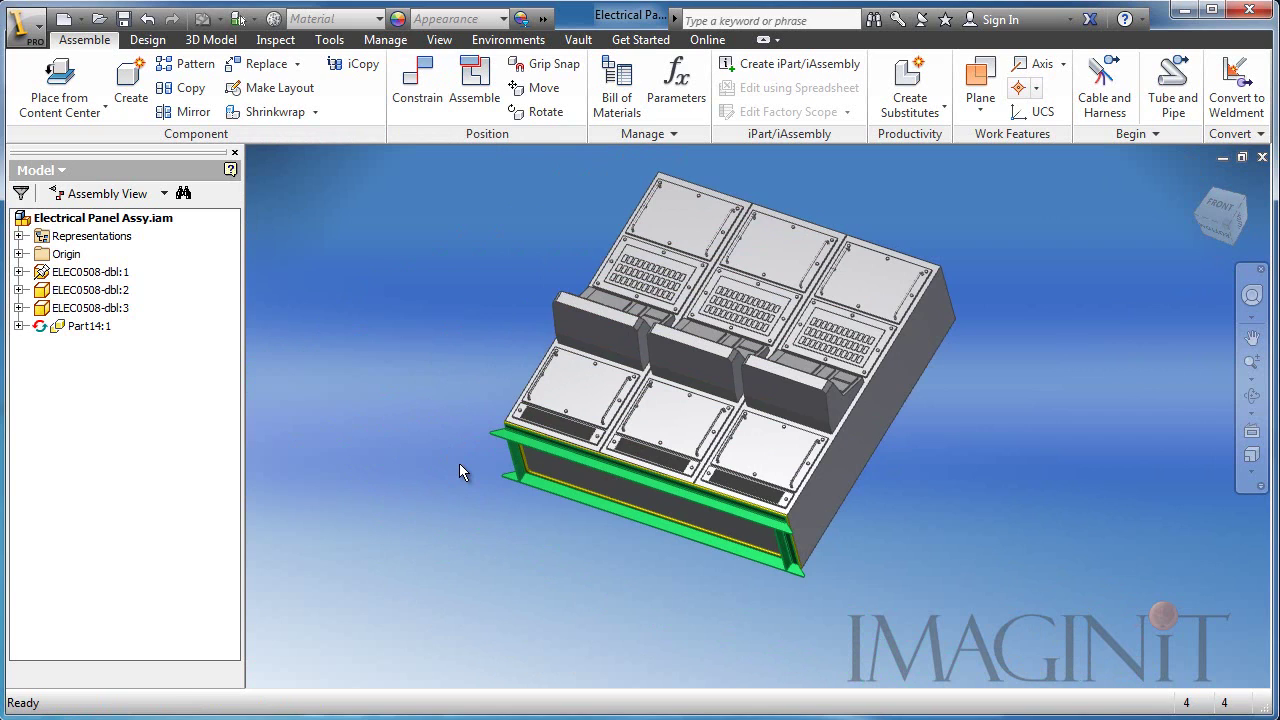
pyautogui.keyDown('shift'); pyautogui.moveTo(451, 497); pyautogui.dragTo(482, 531, button='middle'); pyautogui.keyUp('shift')
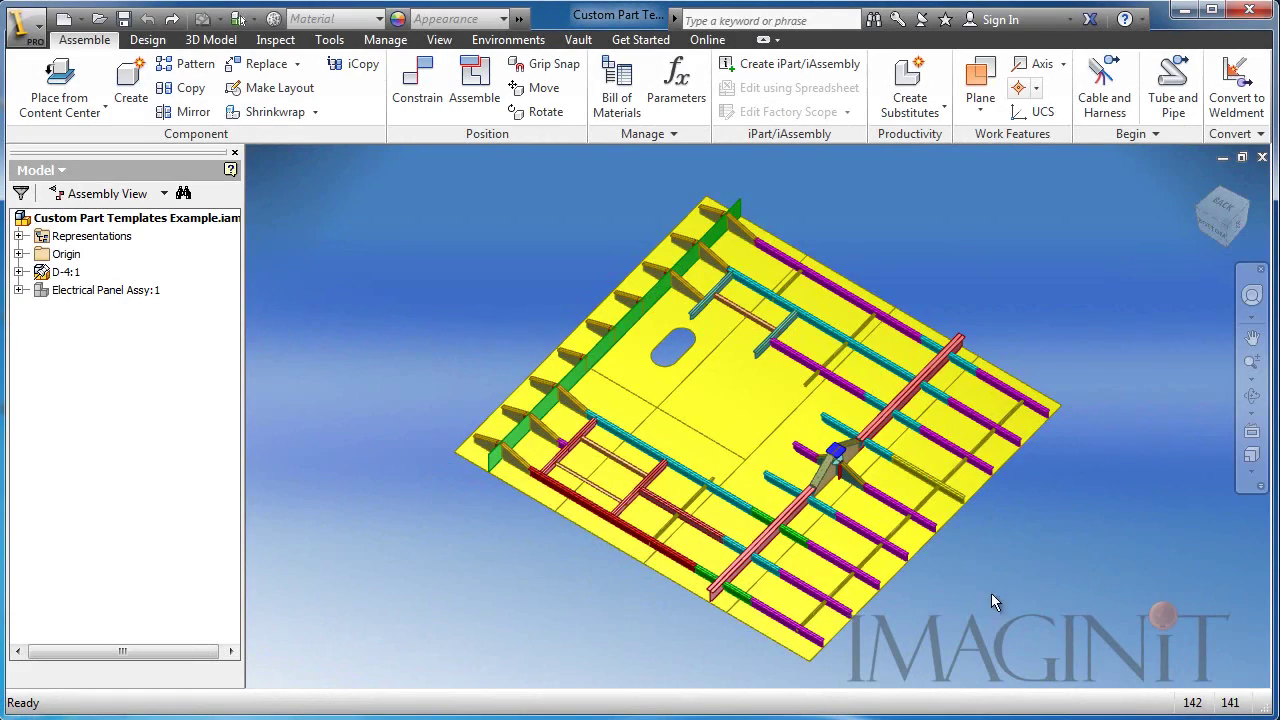
pyautogui.scroll(5, 551, 308)
pyautogui.moveTo(631, 363); pyautogui.dragTo(572, 425, button='middle')
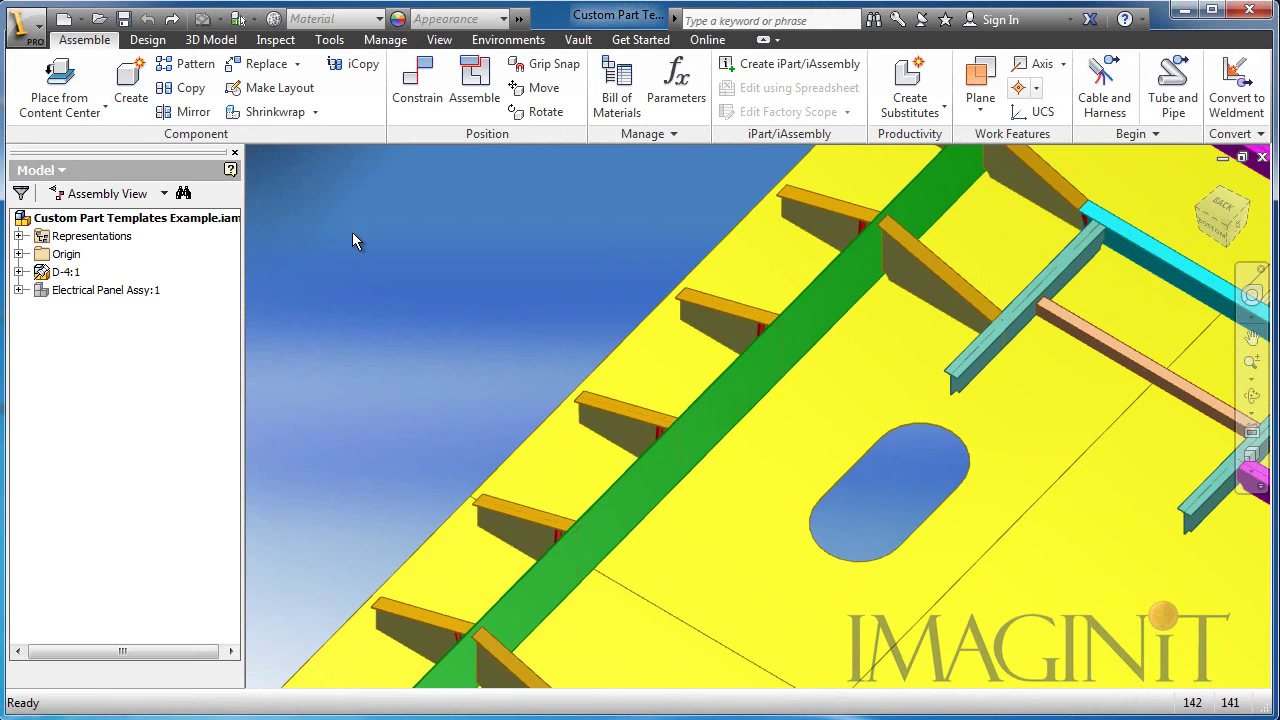
# Create an in-place part from the Gusset template, sketched on the deck face
pyautogui.click(131, 90)
pyautogui.click(718, 211)
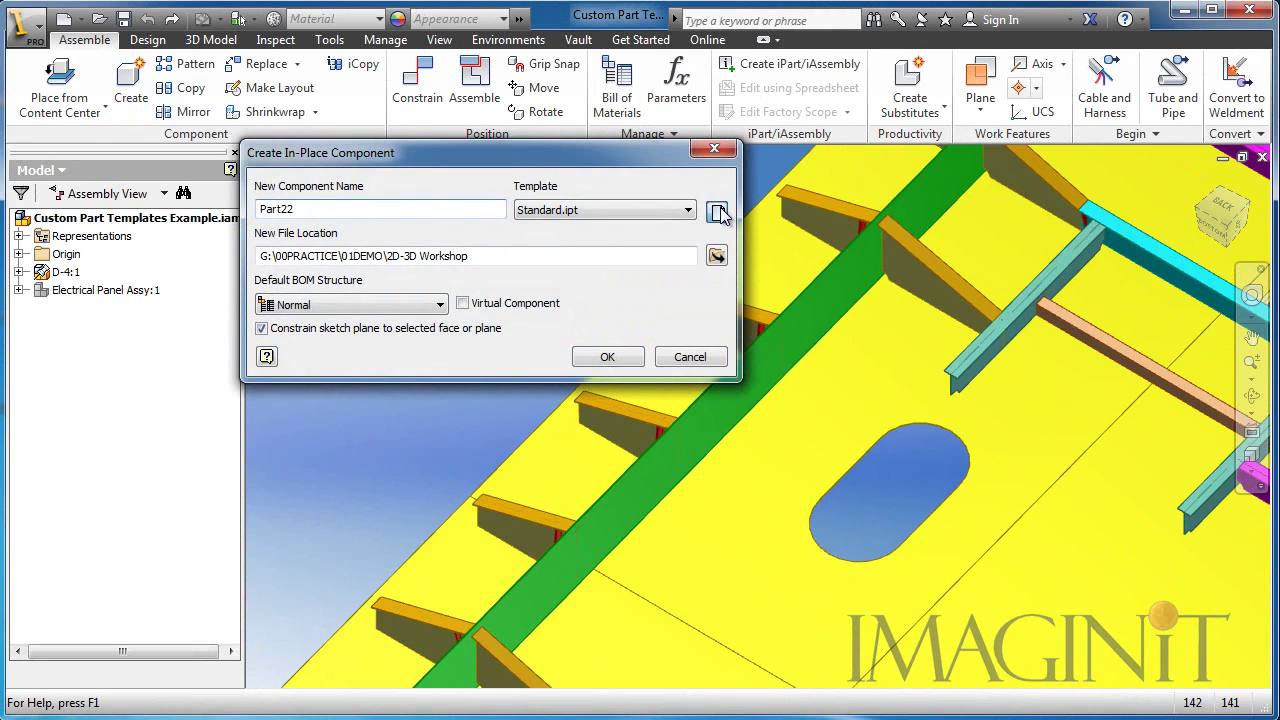
pyautogui.click(410, 68)
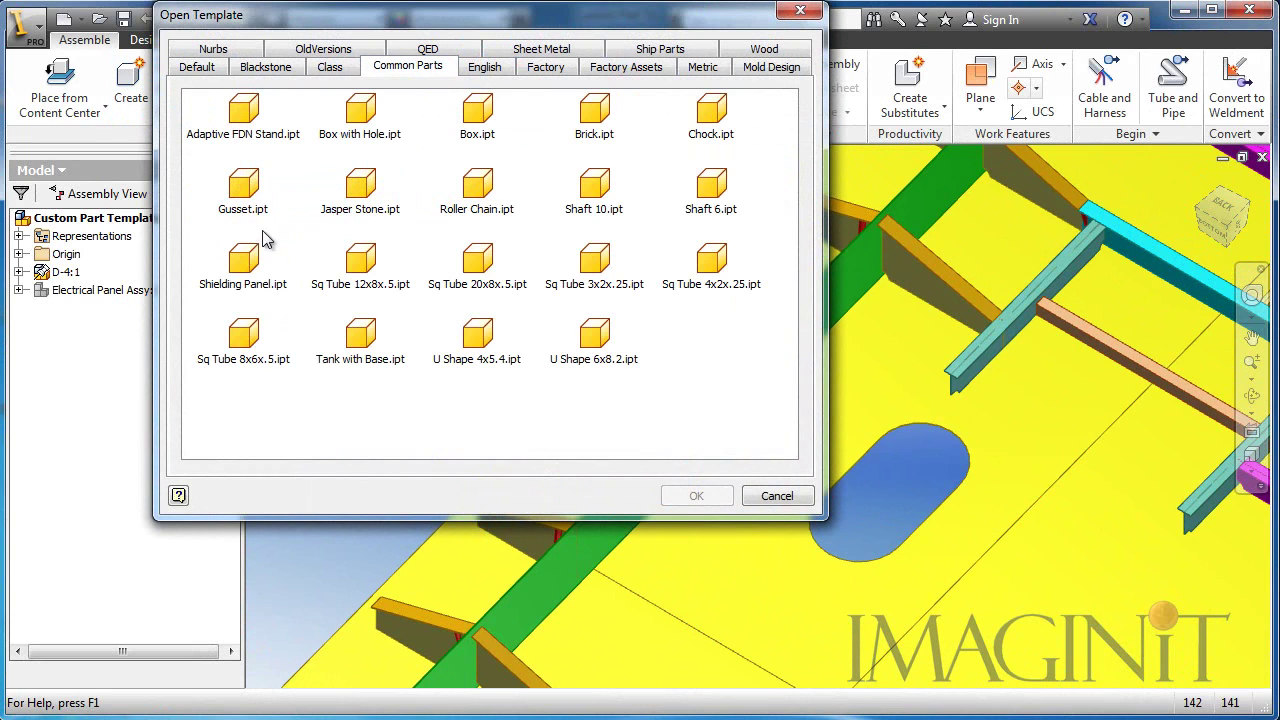
pyautogui.doubleClick(243, 185)
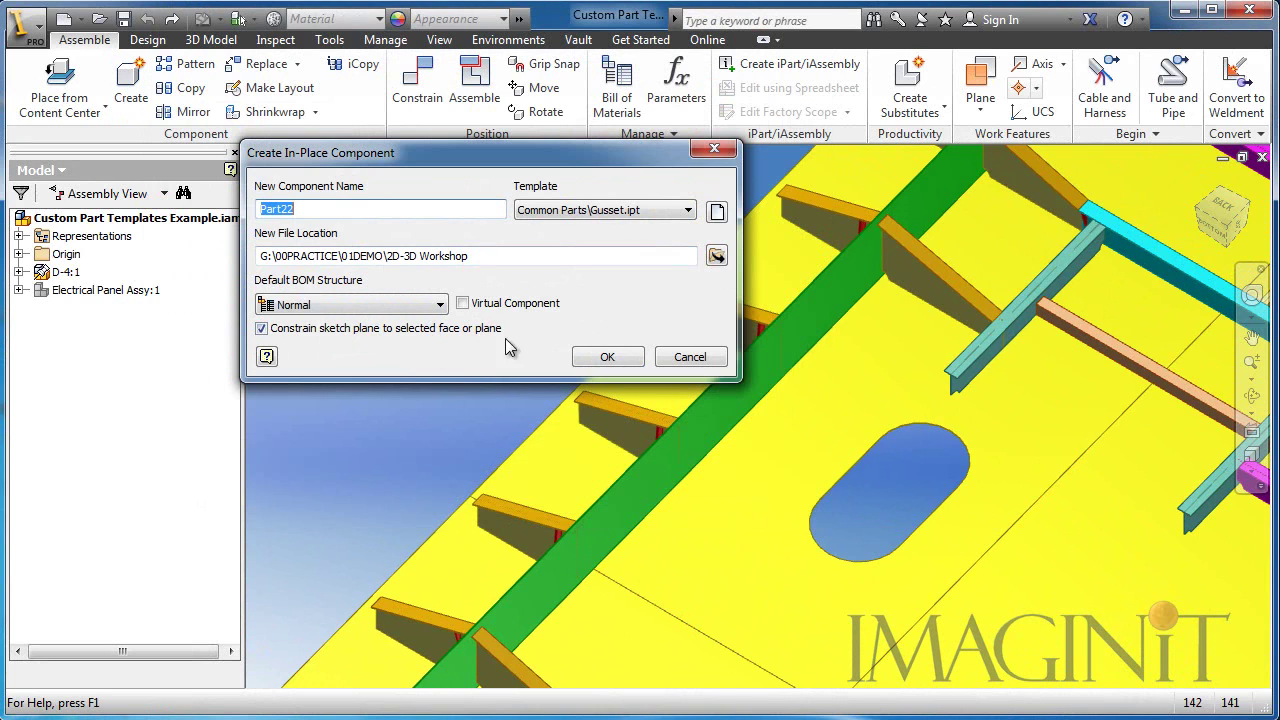
pyautogui.click(608, 358)
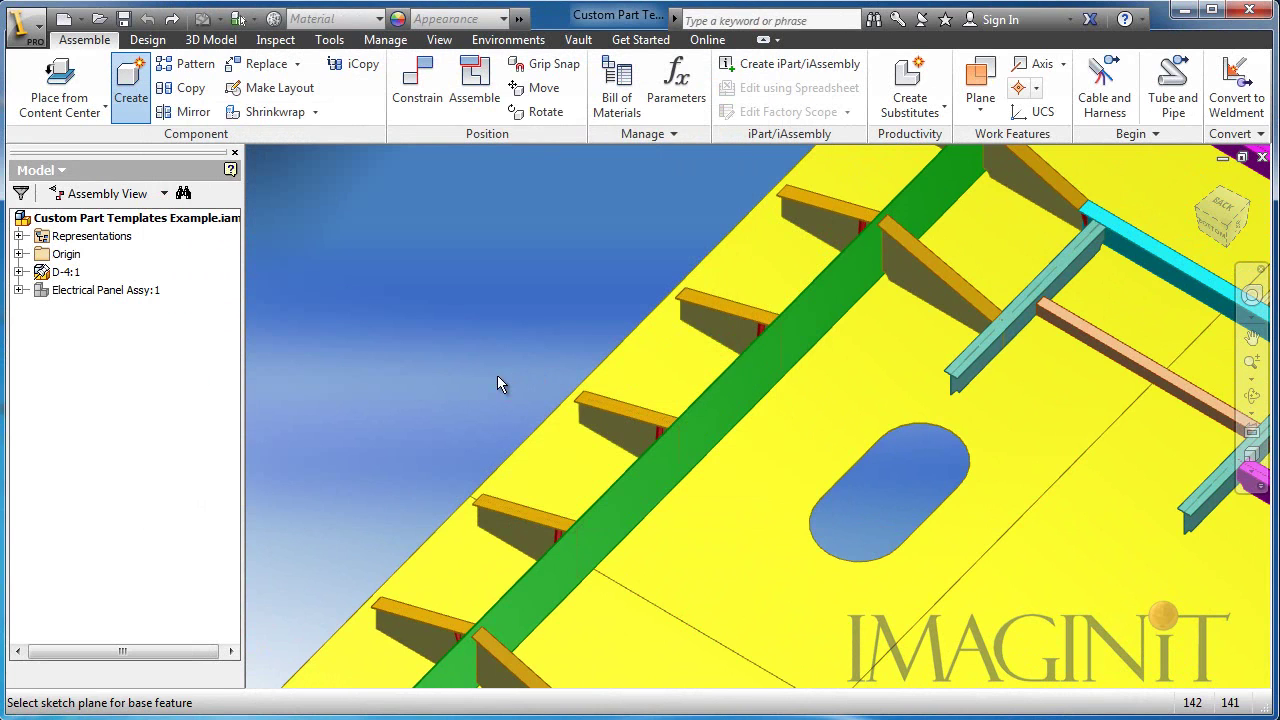
pyautogui.click(496, 378)
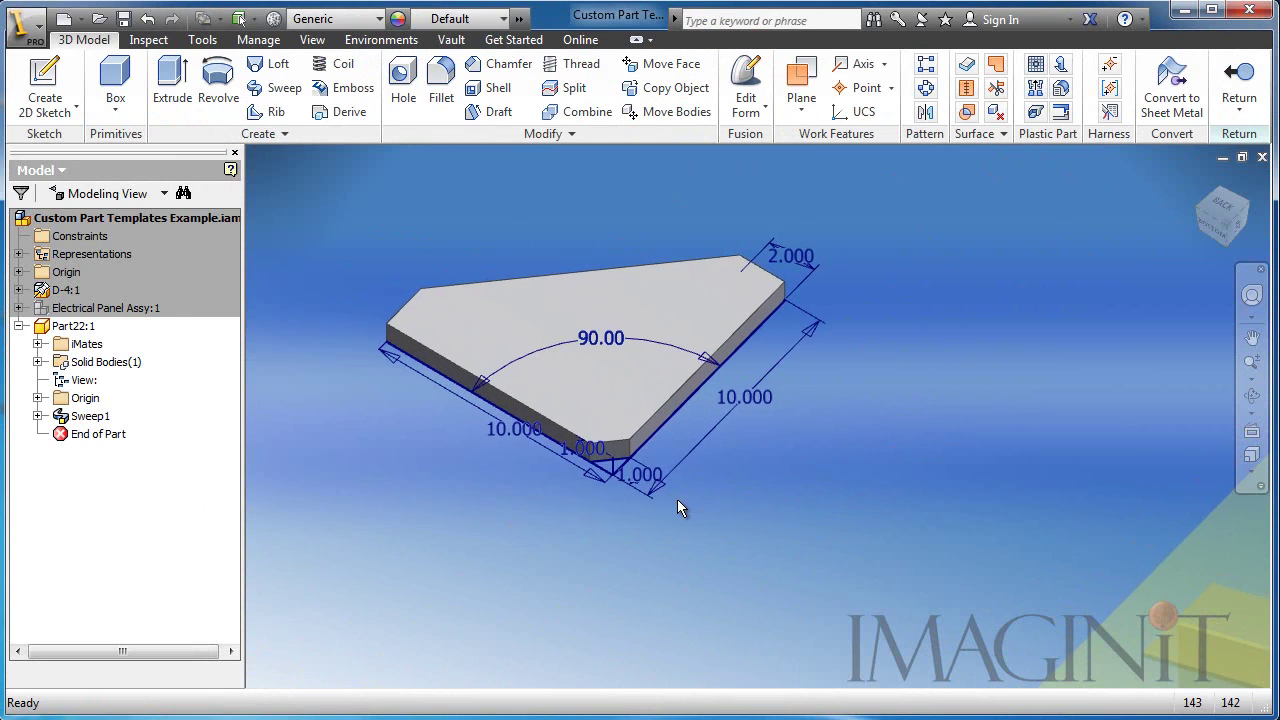
# Change the plate's 10.000 length to 15 and update the part
pyautogui.doubleClick(748, 397)
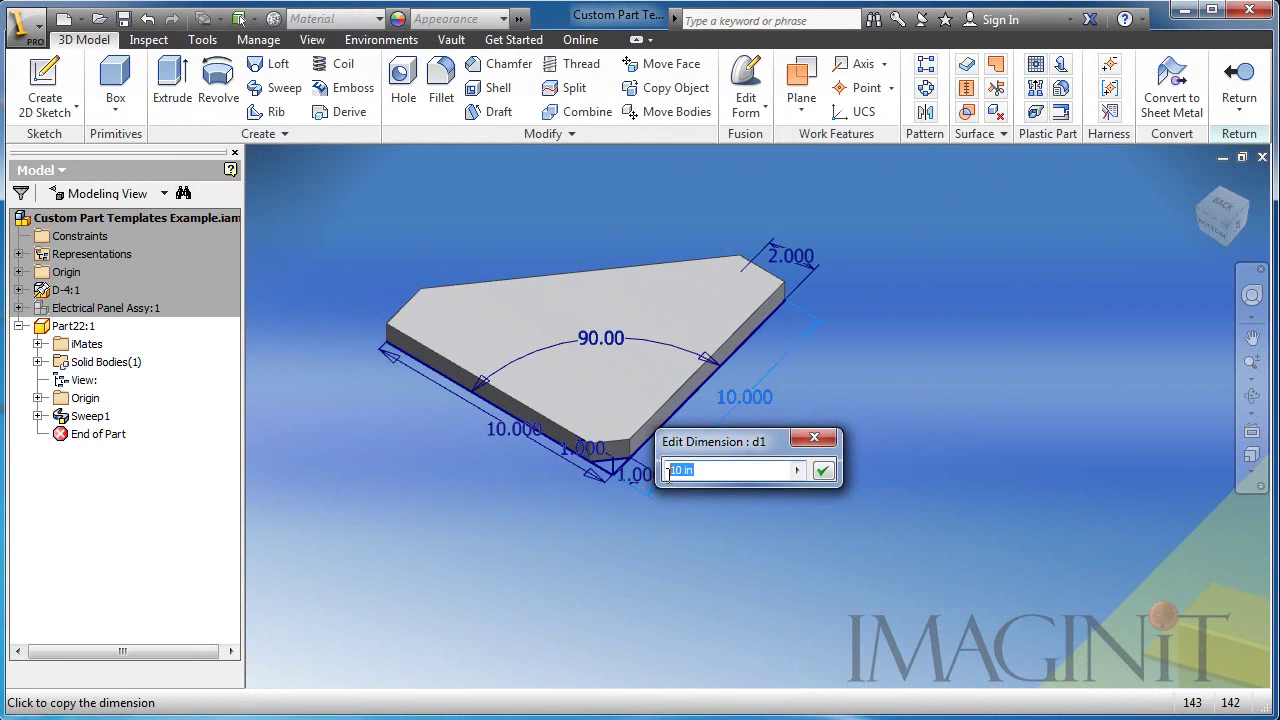
pyautogui.write('1')
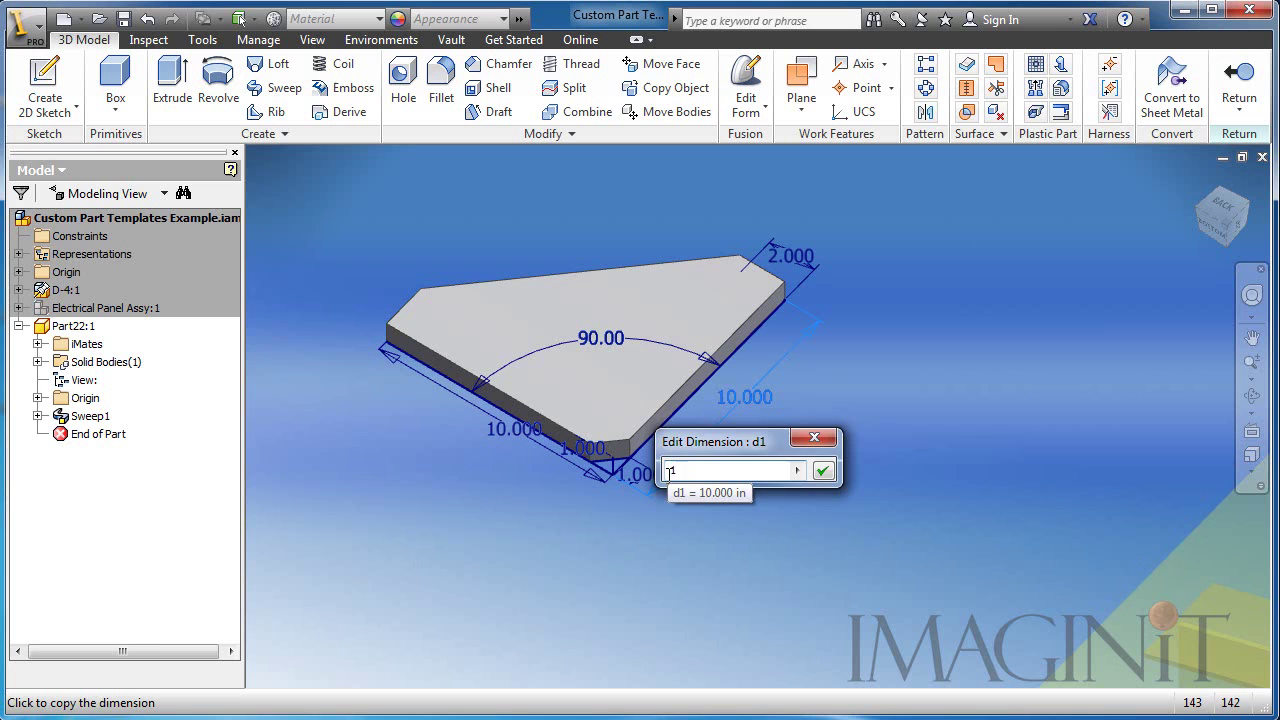
pyautogui.write('5')
pyautogui.press('Return')
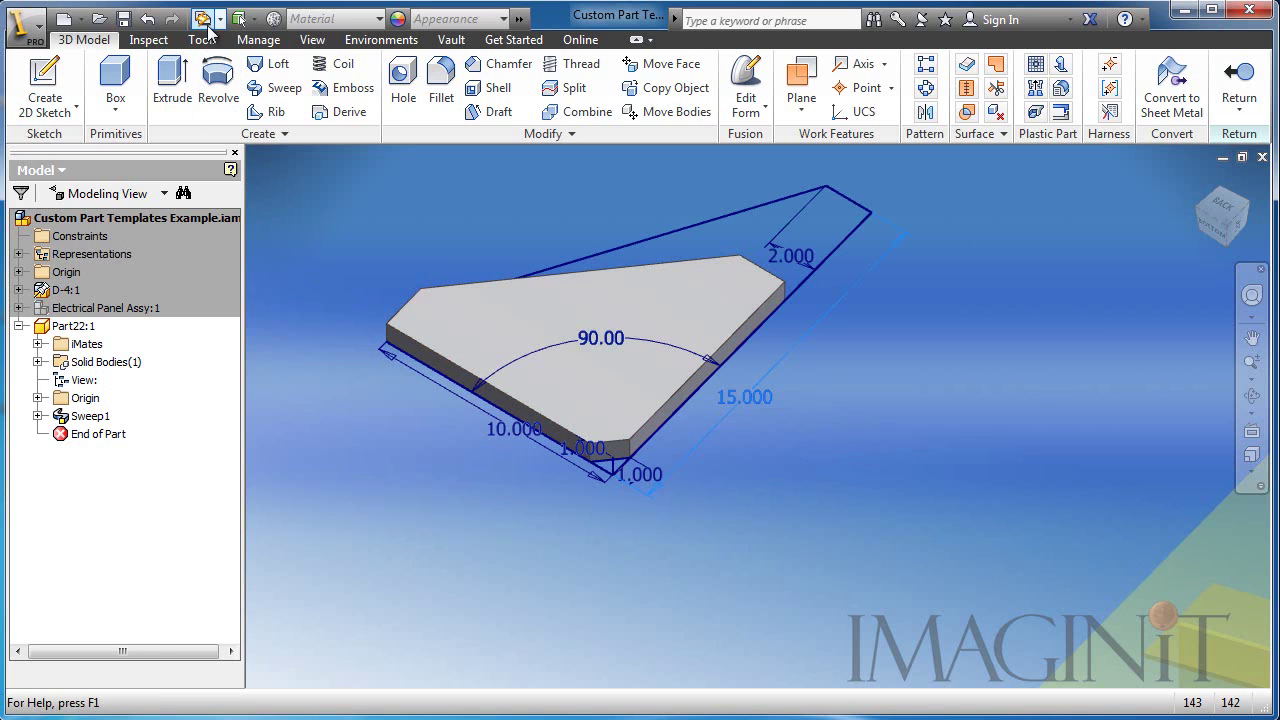
pyautogui.click(203, 19)
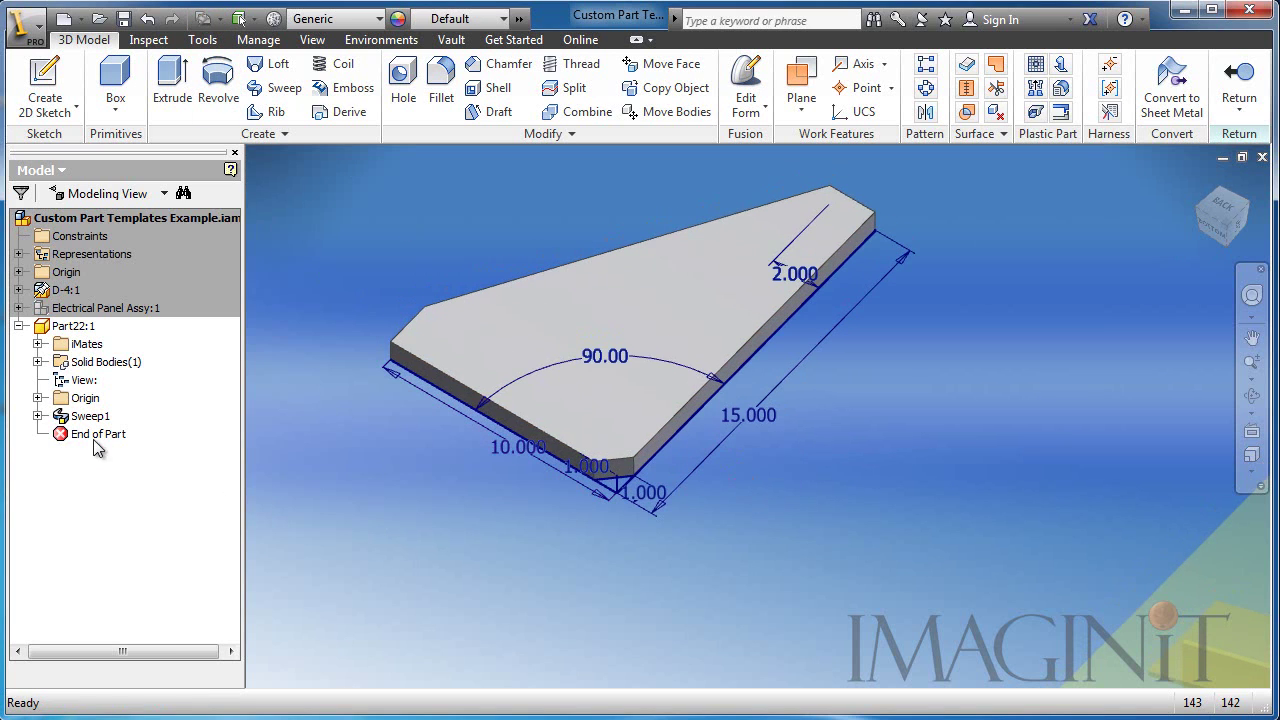
# Hide the sweep's two sketches and return to the deck assembly
pyautogui.click(38, 416)
pyautogui.click(109, 433)
pyautogui.keyDown('shift'); pyautogui.click(109, 451); pyautogui.keyUp('shift')
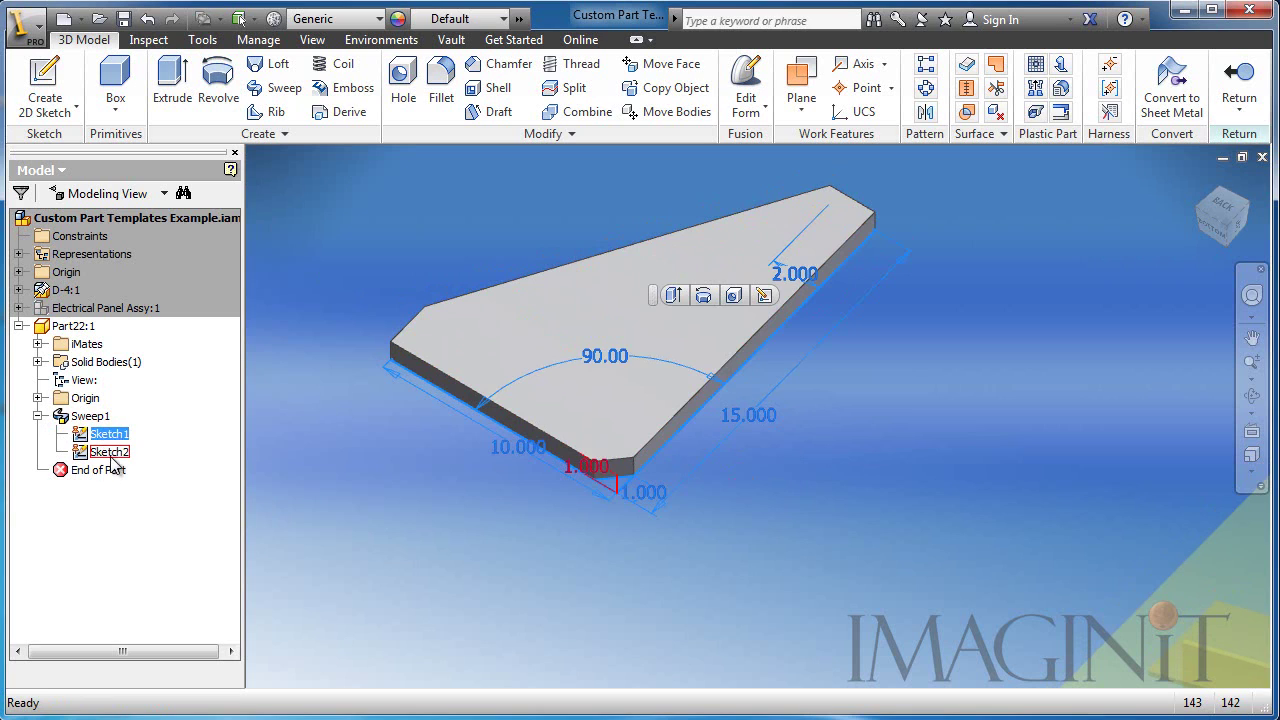
pyautogui.rightClick(113, 458)
pyautogui.click(140, 560)
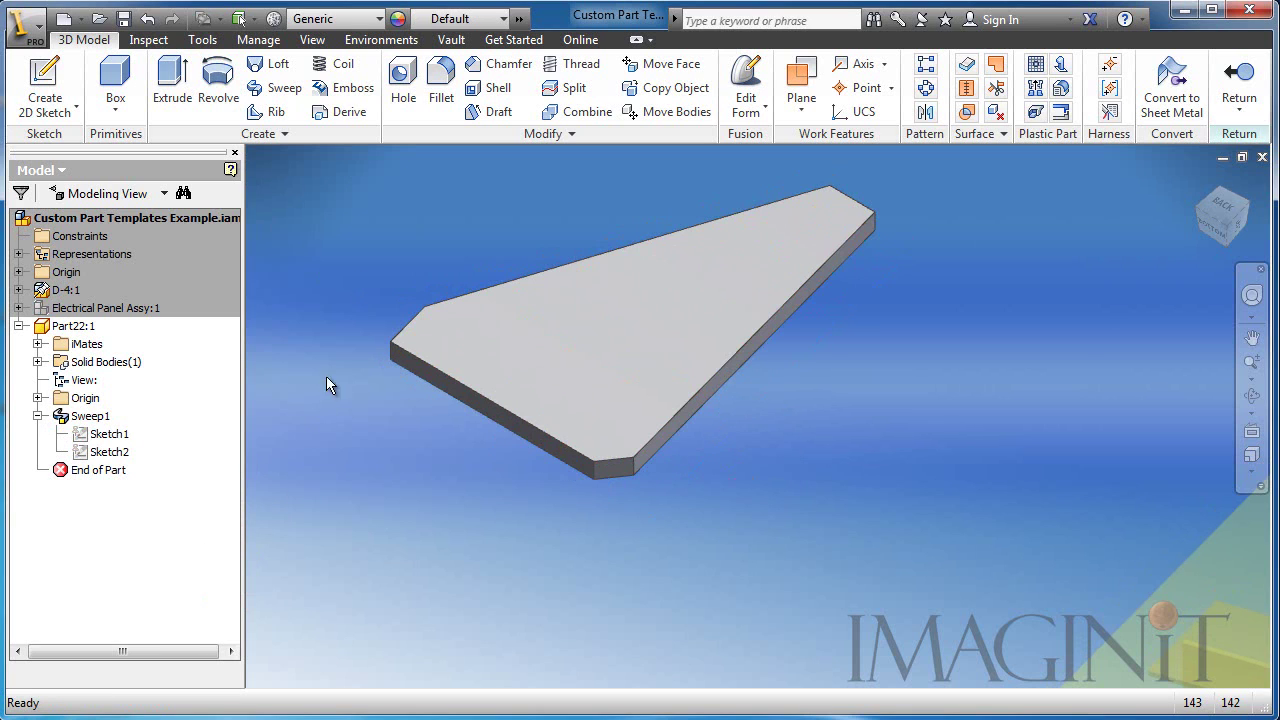
pyautogui.click(1239, 80)
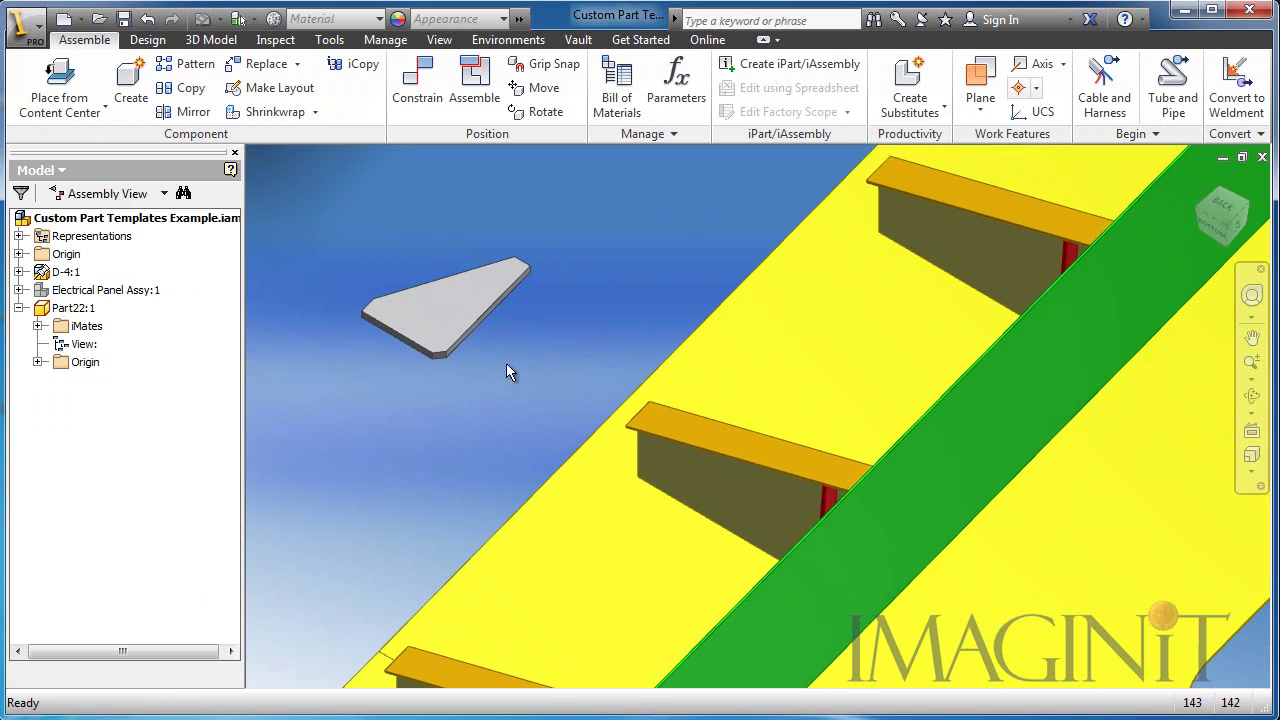
# Mate the triangular plate onto the yellow deck surface
pyautogui.click(454, 337)
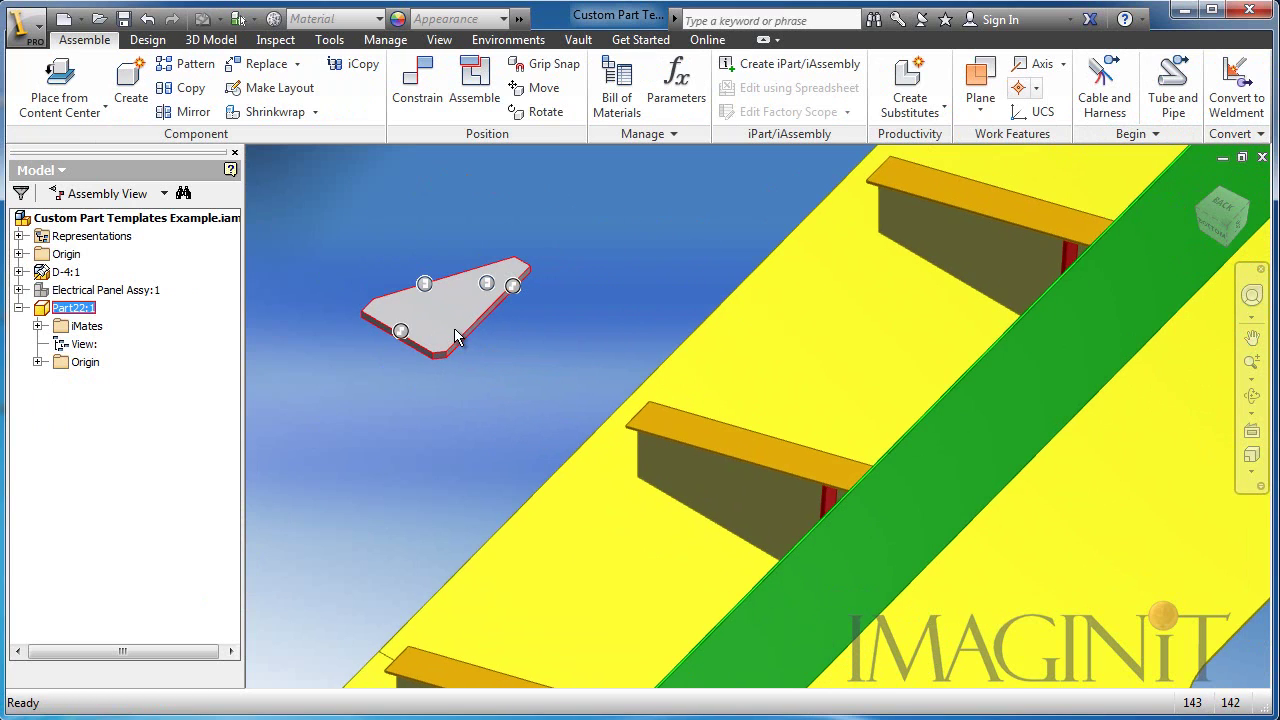
pyautogui.moveTo(517, 403); pyautogui.dragTo(468, 380, button='middle')
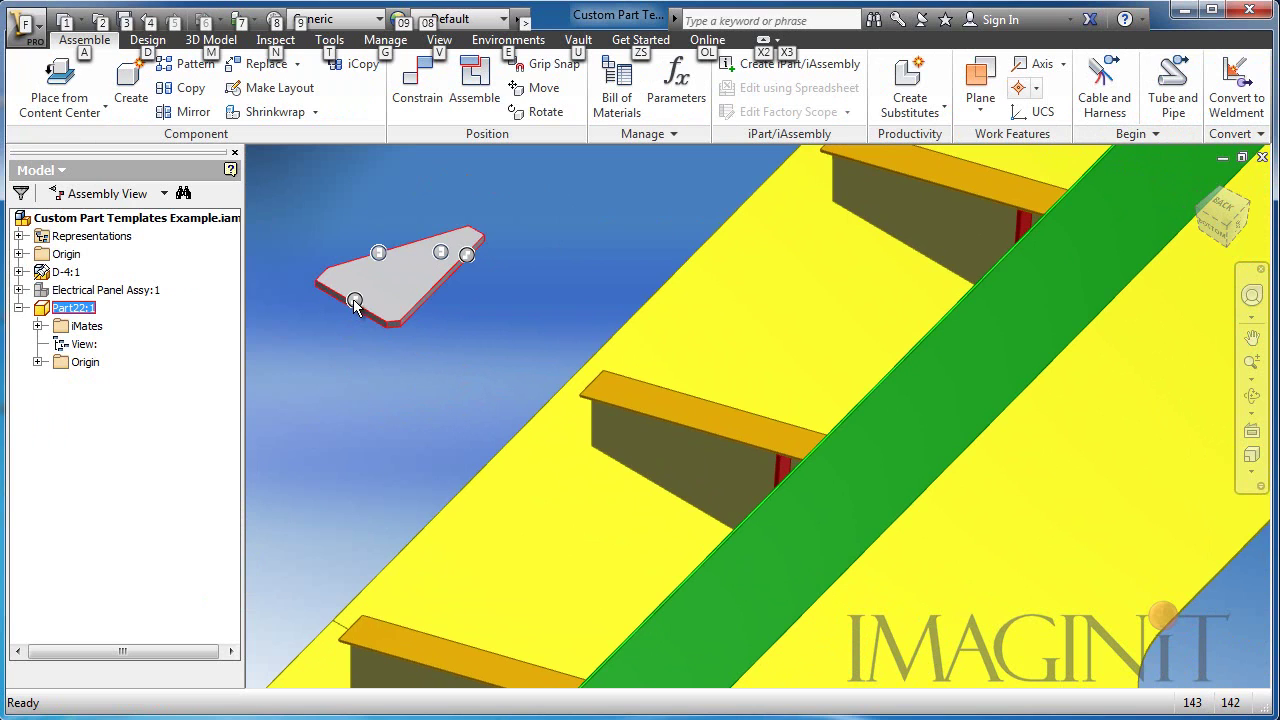
pyautogui.keyDown('alt'); pyautogui.moveTo(354, 299); pyautogui.dragTo(519, 516); pyautogui.keyUp('alt')
pyautogui.moveTo(390, 503); pyautogui.dragTo(388, 372, button='middle')
# Make the plate flush upright against the green beam, then return to the Home view
pyautogui.click(444, 337)
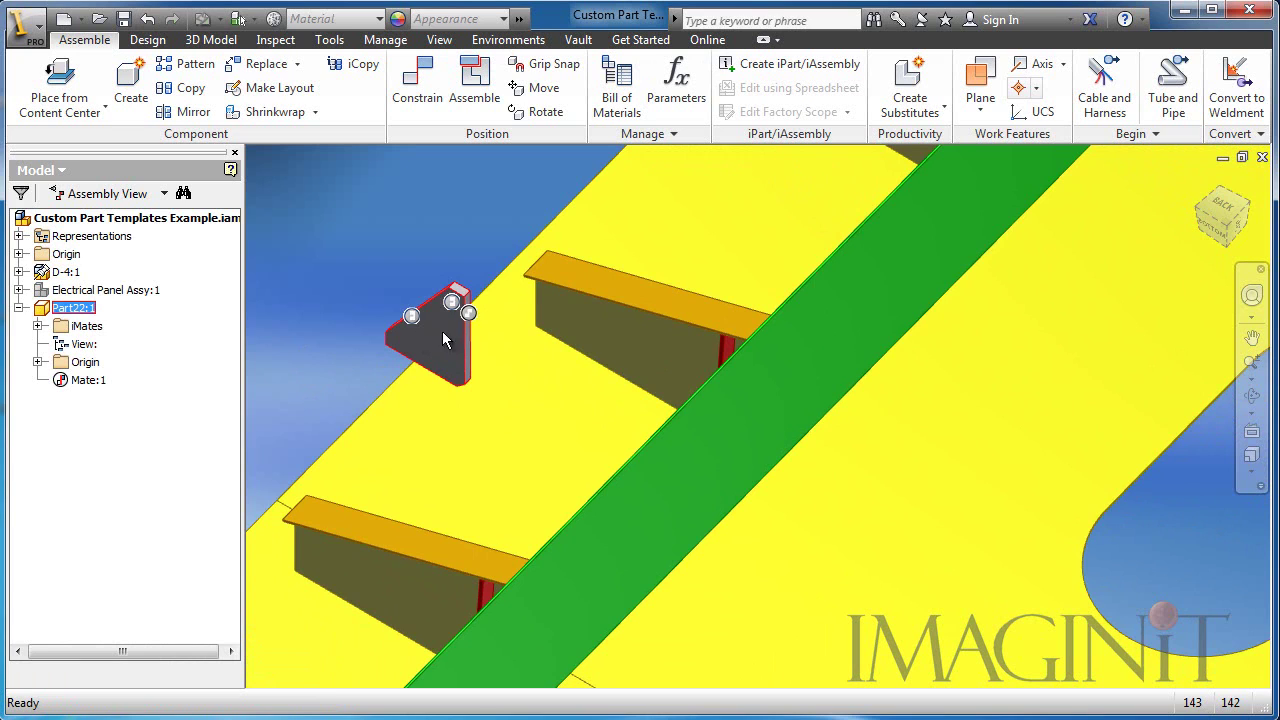
pyautogui.keyDown('alt'); pyautogui.moveTo(471, 320); pyautogui.dragTo(703, 511); pyautogui.keyUp('alt')
pyautogui.keyDown('alt'); pyautogui.moveTo(697, 451); pyautogui.dragTo(680, 362); pyautogui.keyUp('alt')
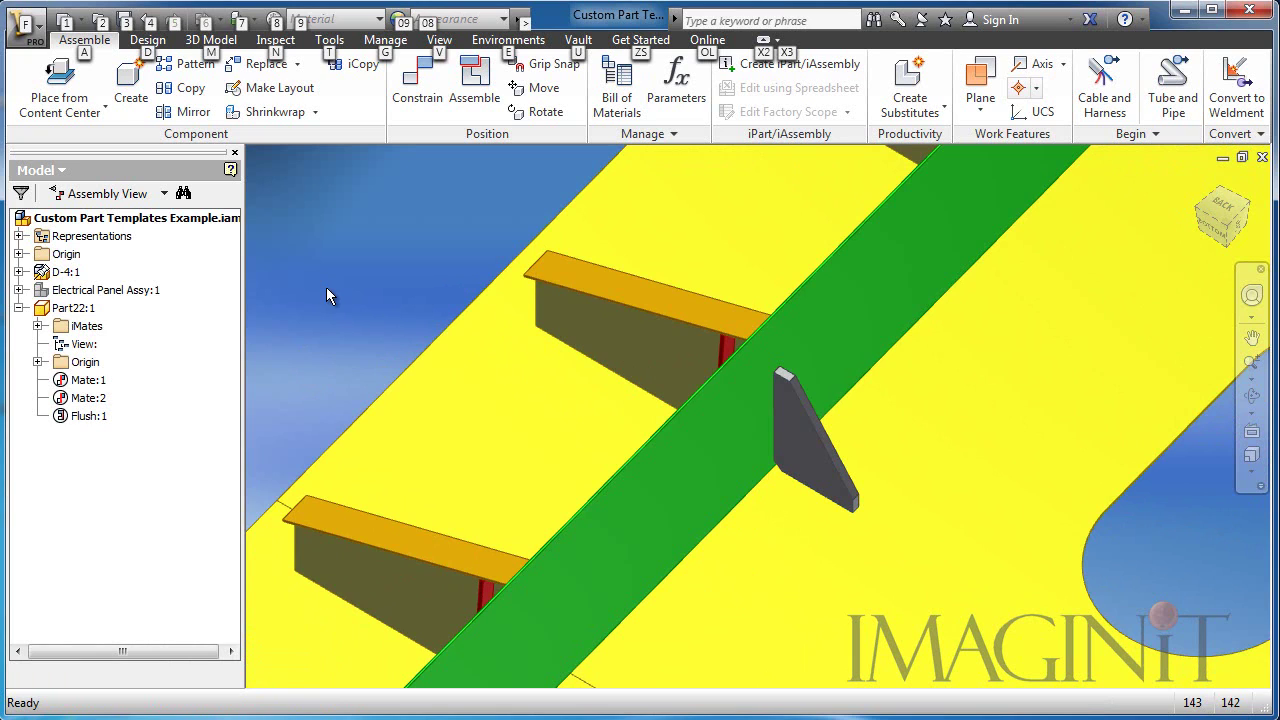
pyautogui.click(1199, 181)
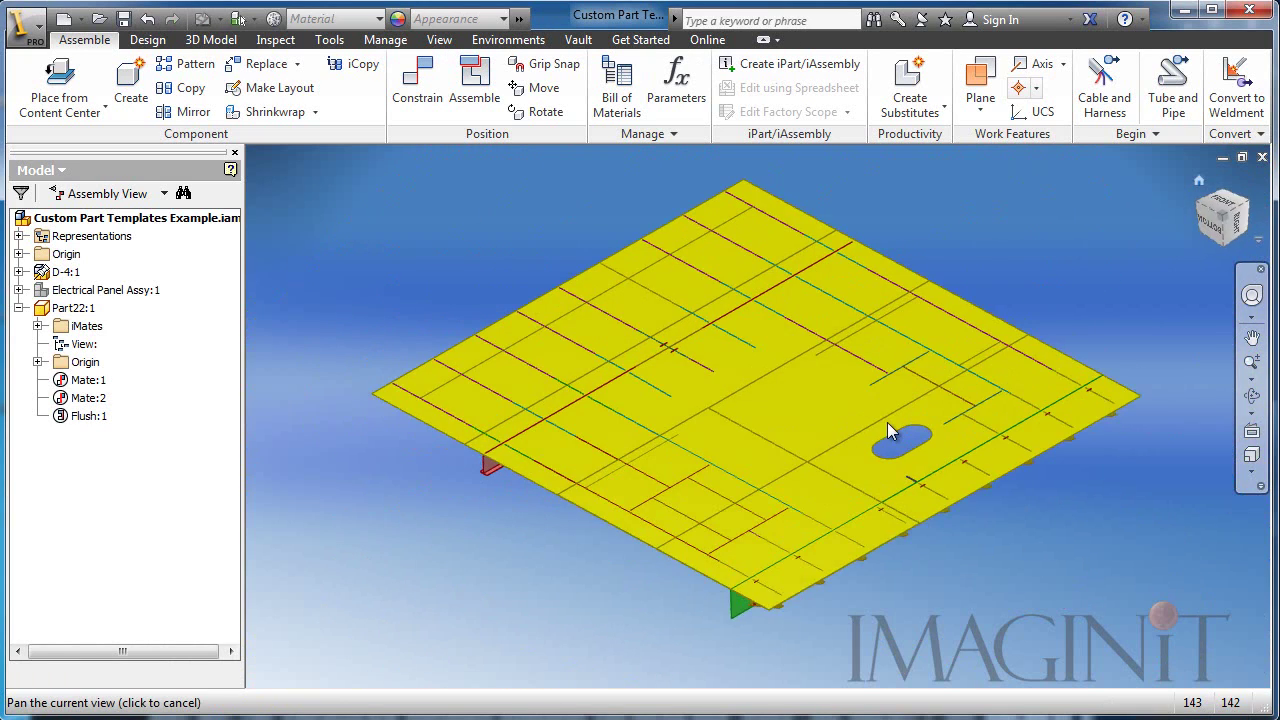
pyautogui.moveTo(386, 494); pyautogui.dragTo(400, 462)
# Create and place an in-place part from the Ship Parts Hand Rail template
pyautogui.click(133, 87)
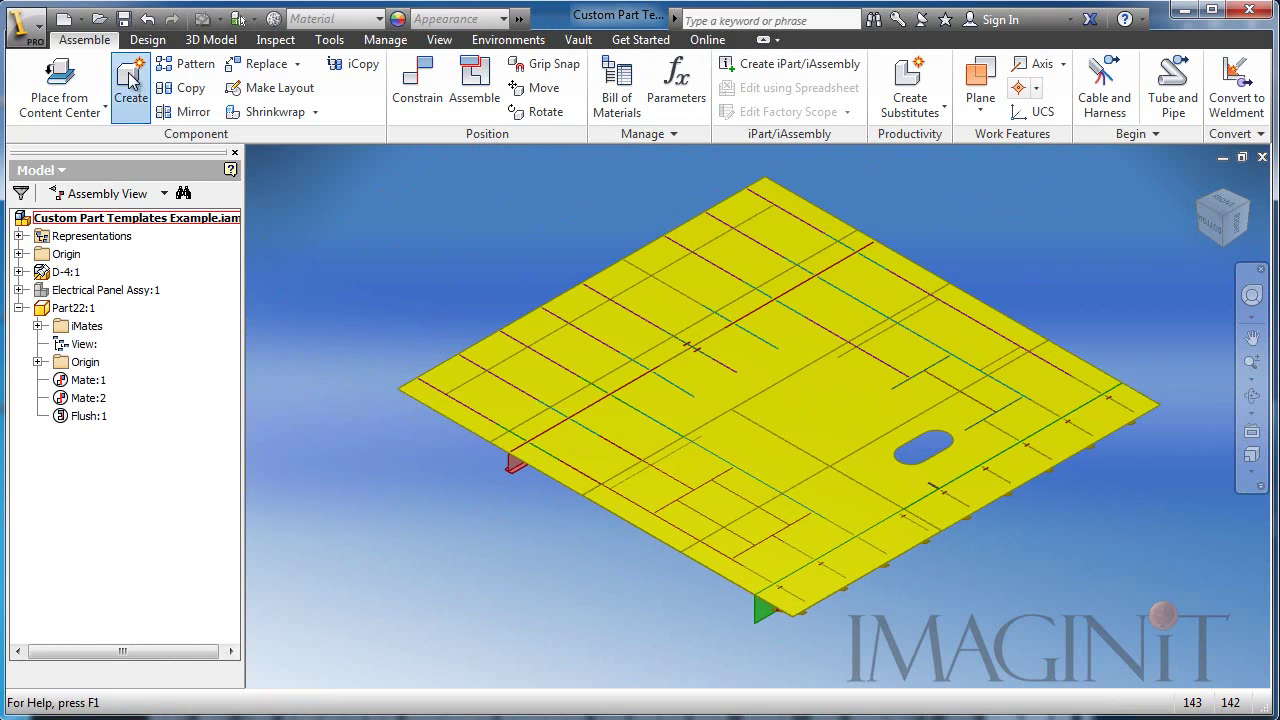
pyautogui.click(715, 216)
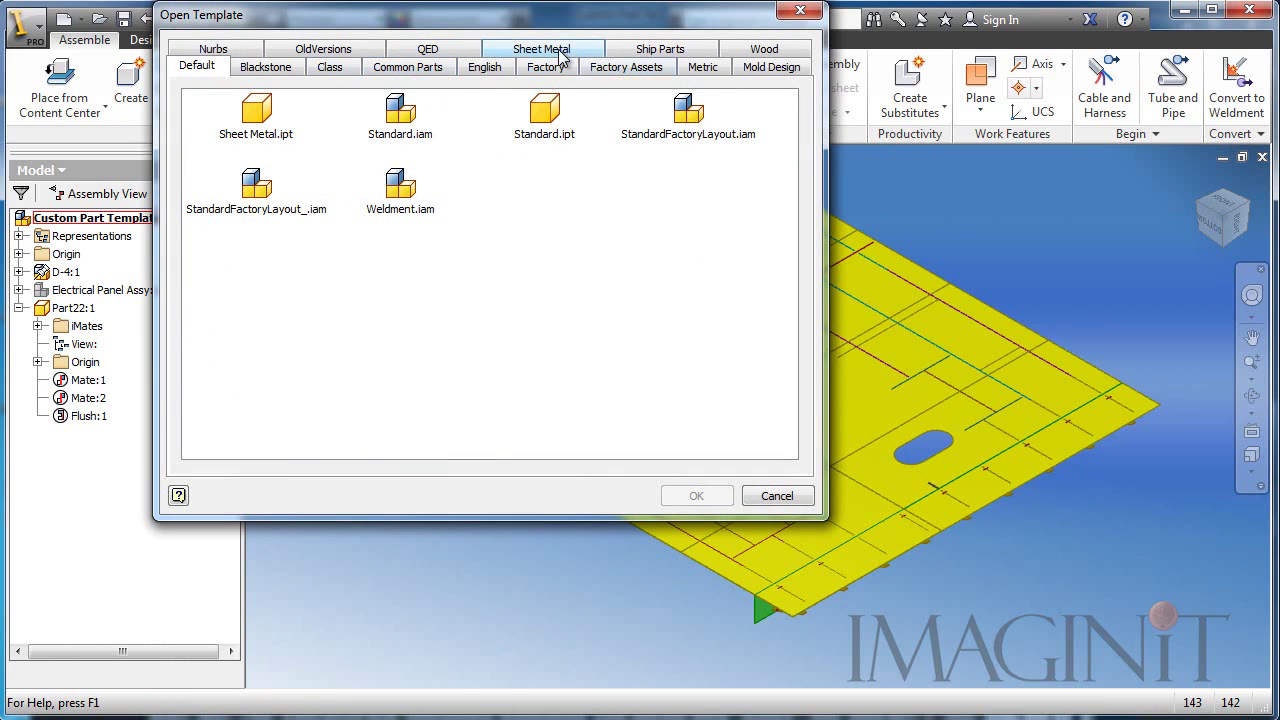
pyautogui.click(645, 51)
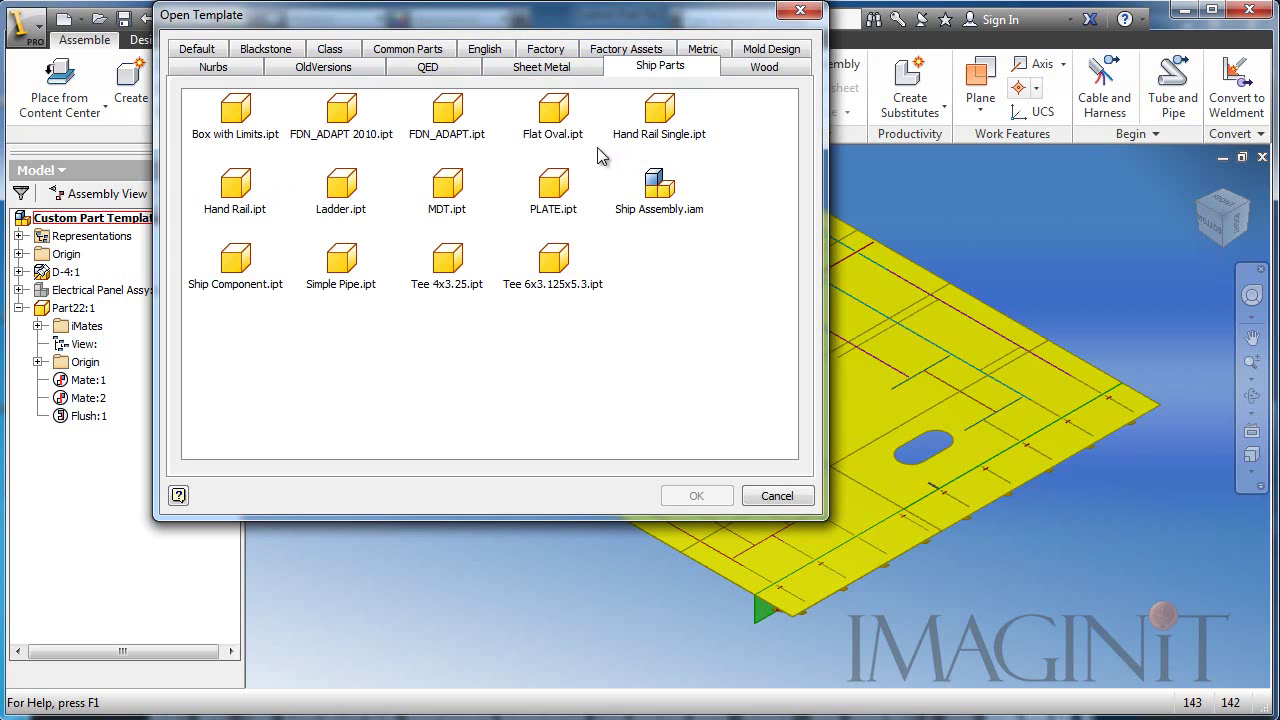
pyautogui.doubleClick(228, 190)
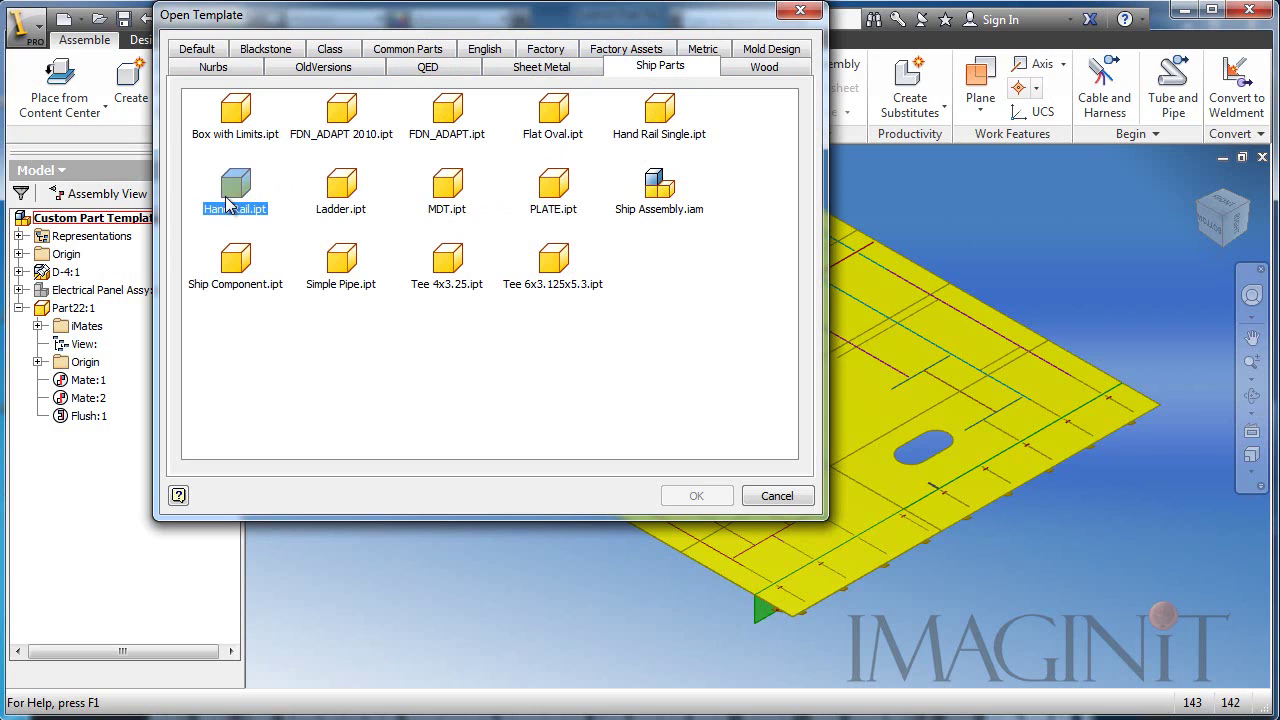
pyautogui.click(608, 357)
pyautogui.click(420, 455)
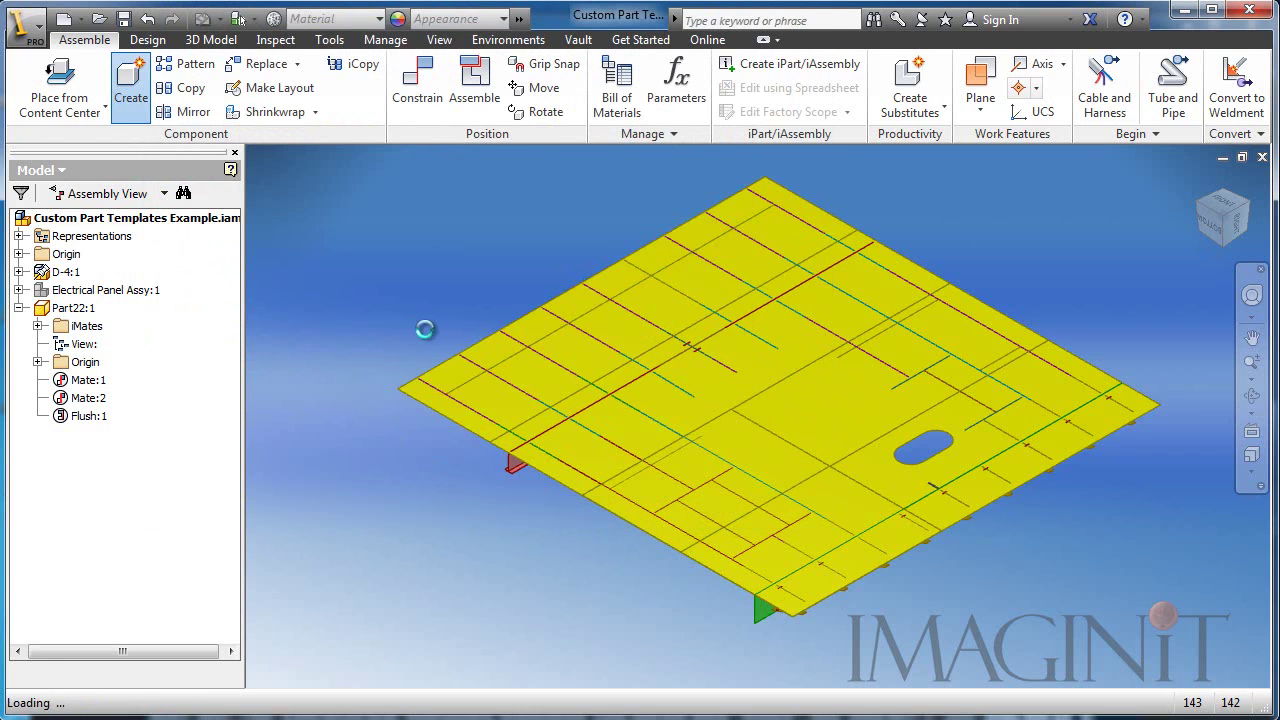
pyautogui.scroll(-3, 427, 337)
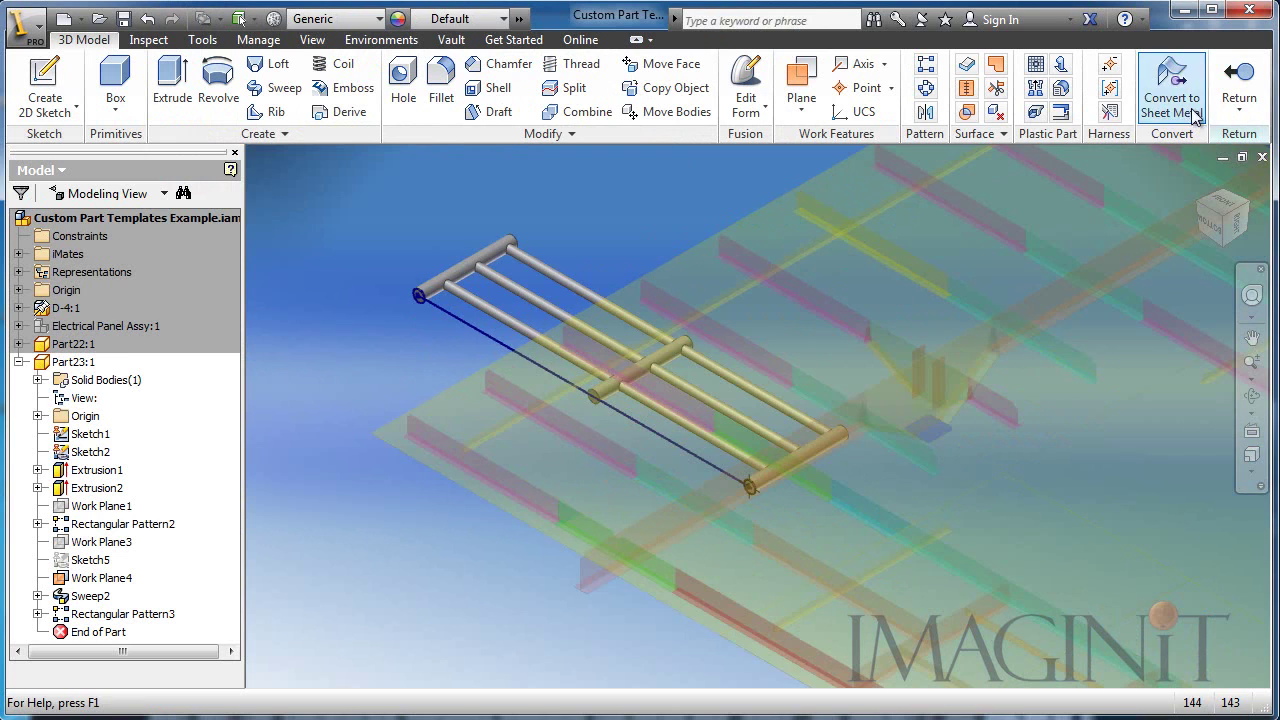
pyautogui.click(1215, 92)
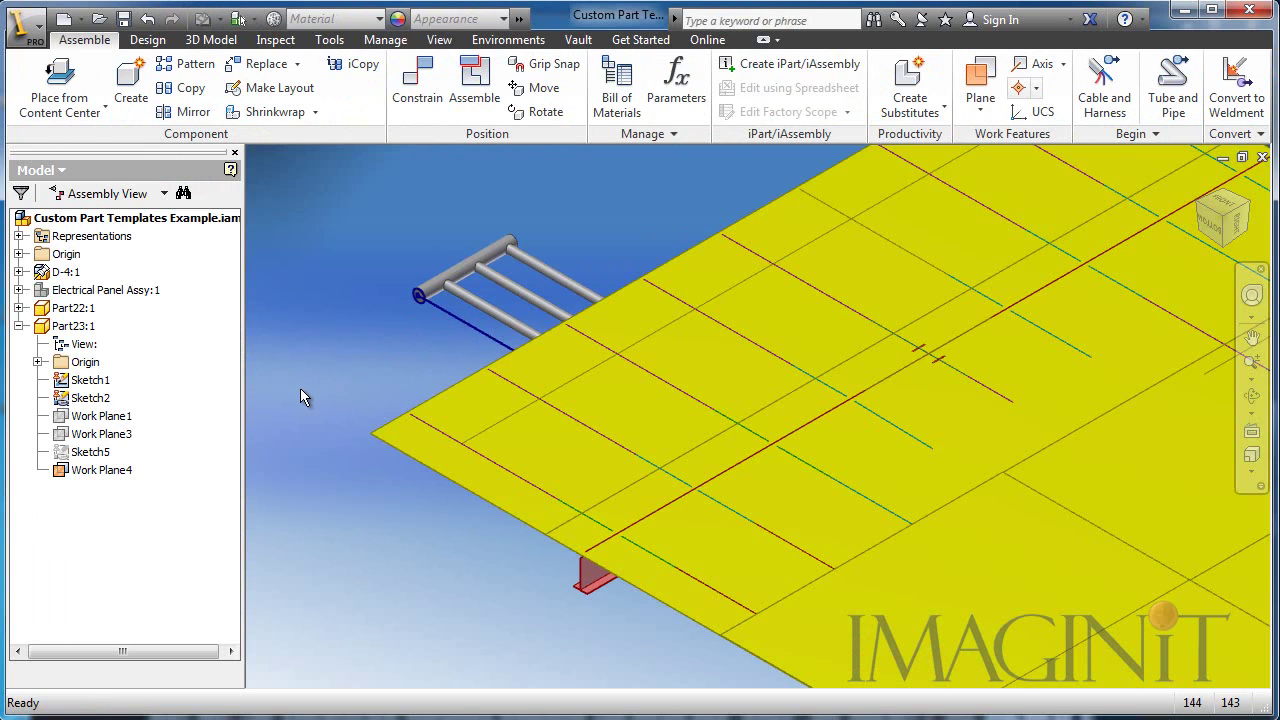
# Mate the hand rail's pipe end to the deck face
pyautogui.press('c')
pyautogui.scroll(-3, 600, 380)
pyautogui.scroll(5, 709, 337)
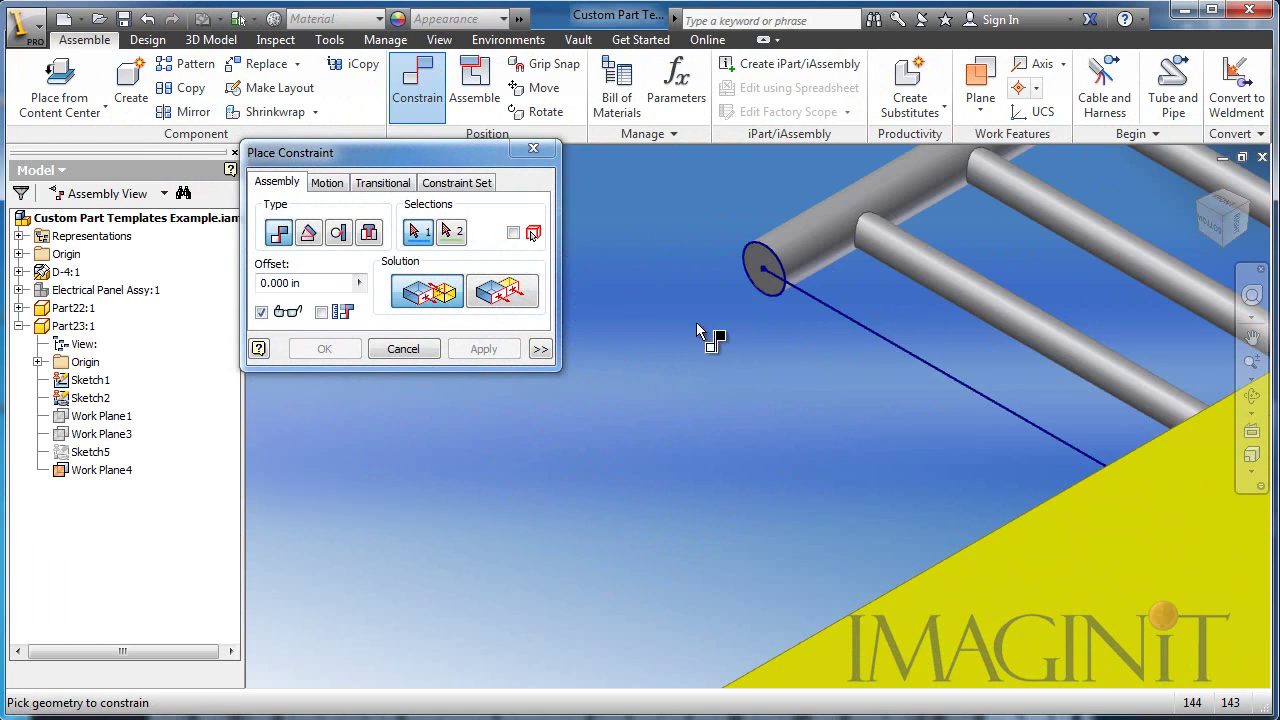
pyautogui.click(766, 271)
pyautogui.scroll(-3, 710, 500)
pyautogui.click(714, 507)
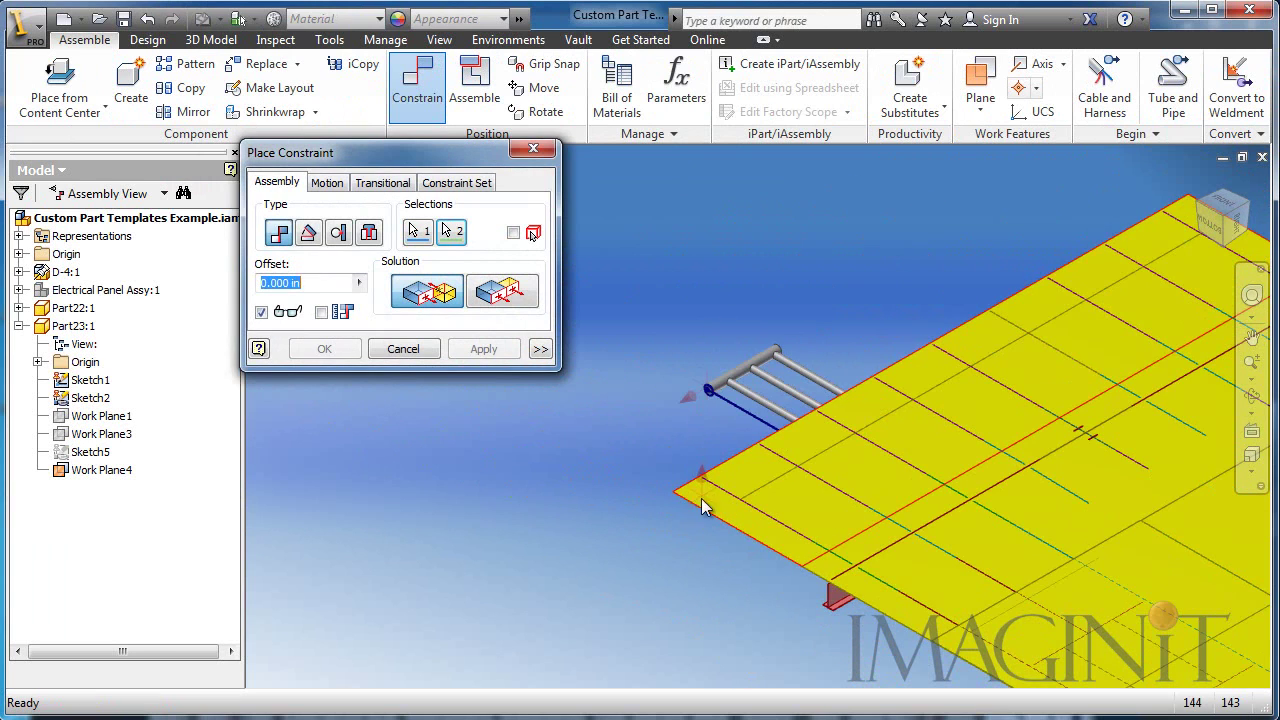
# Confirm the rail-to-deck mate, then stretch the hand rail path to five posts along the deck edge
pyautogui.click(324, 348)
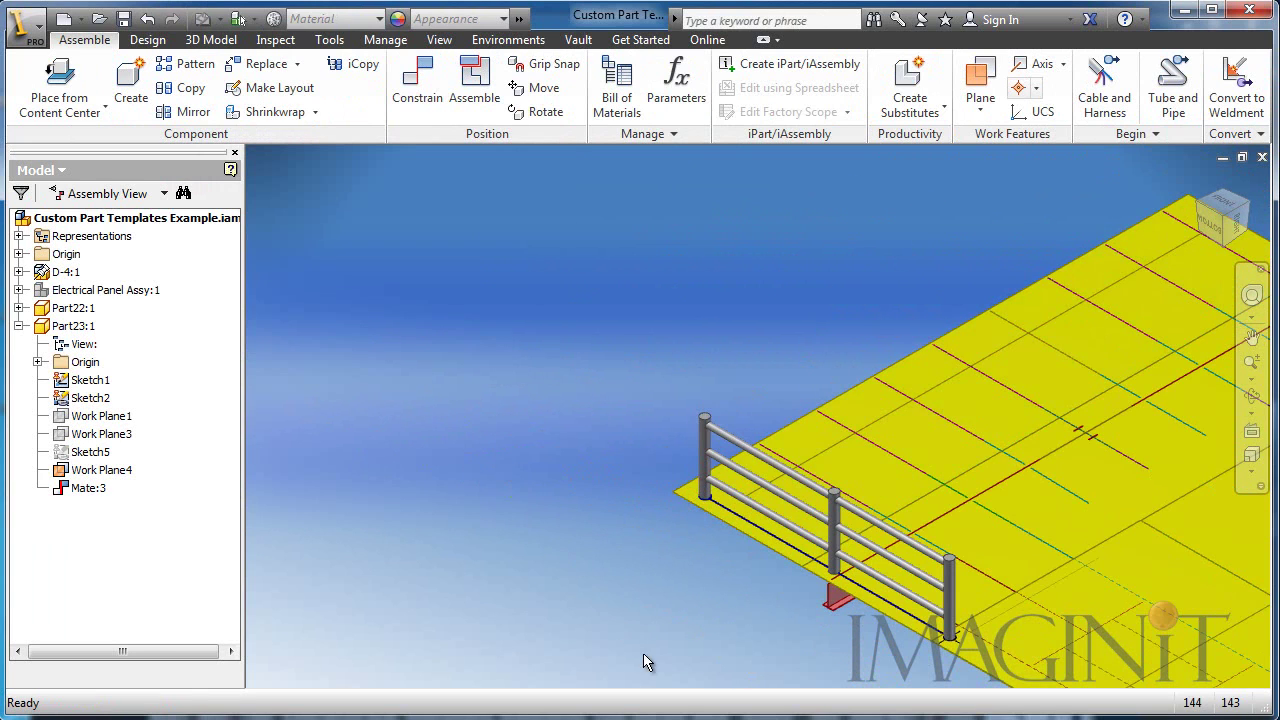
pyautogui.moveTo(651, 663); pyautogui.dragTo(458, 300, button='middle')
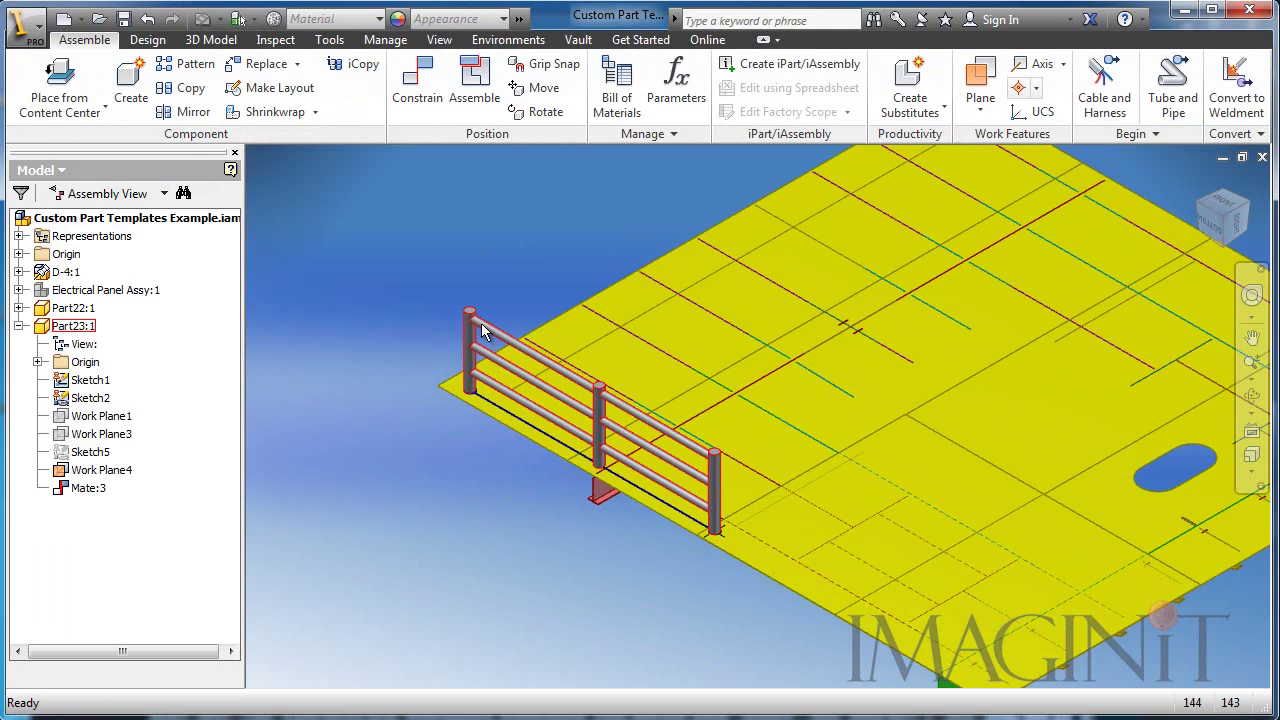
pyautogui.doubleClick(484, 330)
pyautogui.moveTo(468, 536); pyautogui.dragTo(402, 496, button='middle')
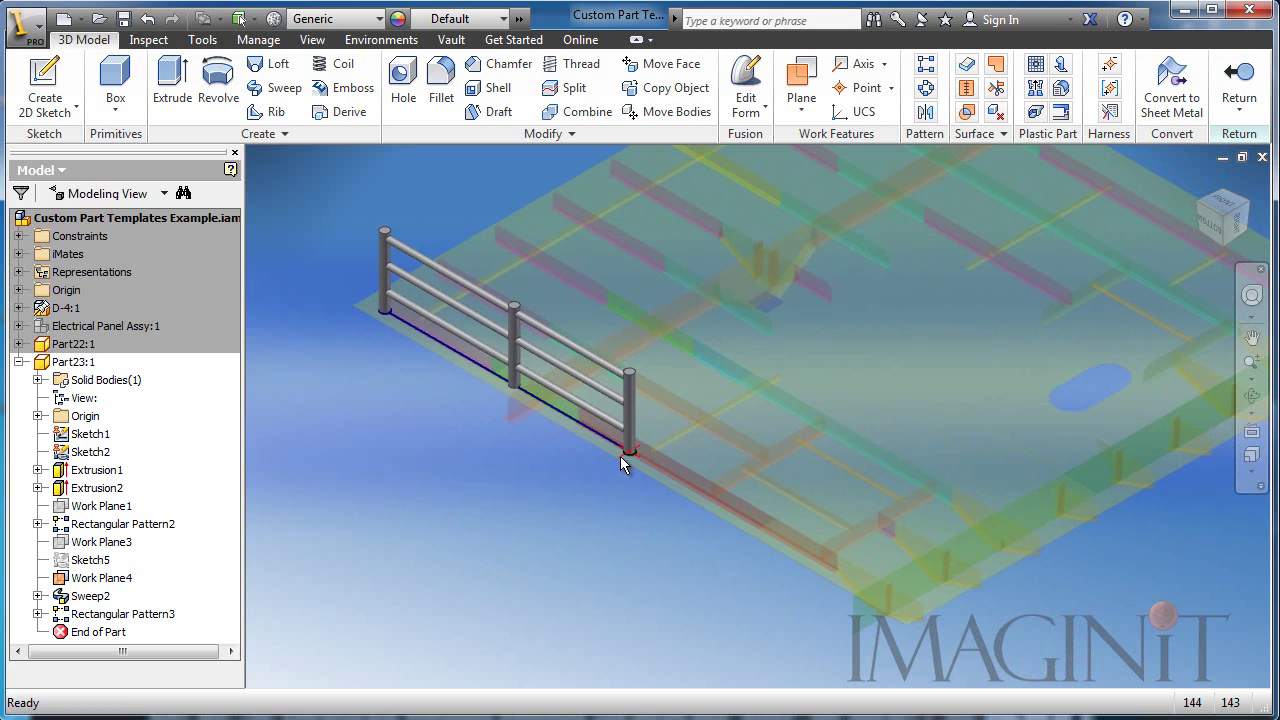
pyautogui.moveTo(621, 454); pyautogui.dragTo(882, 620)
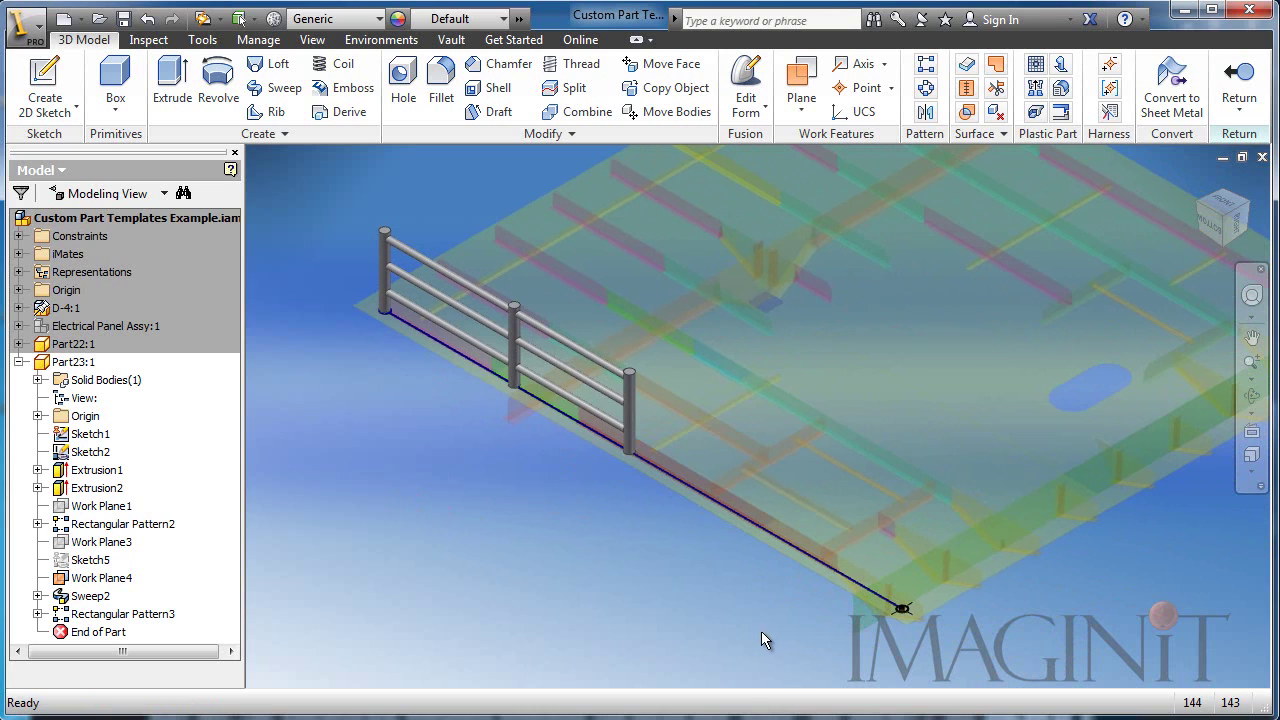
pyautogui.click(203, 19)
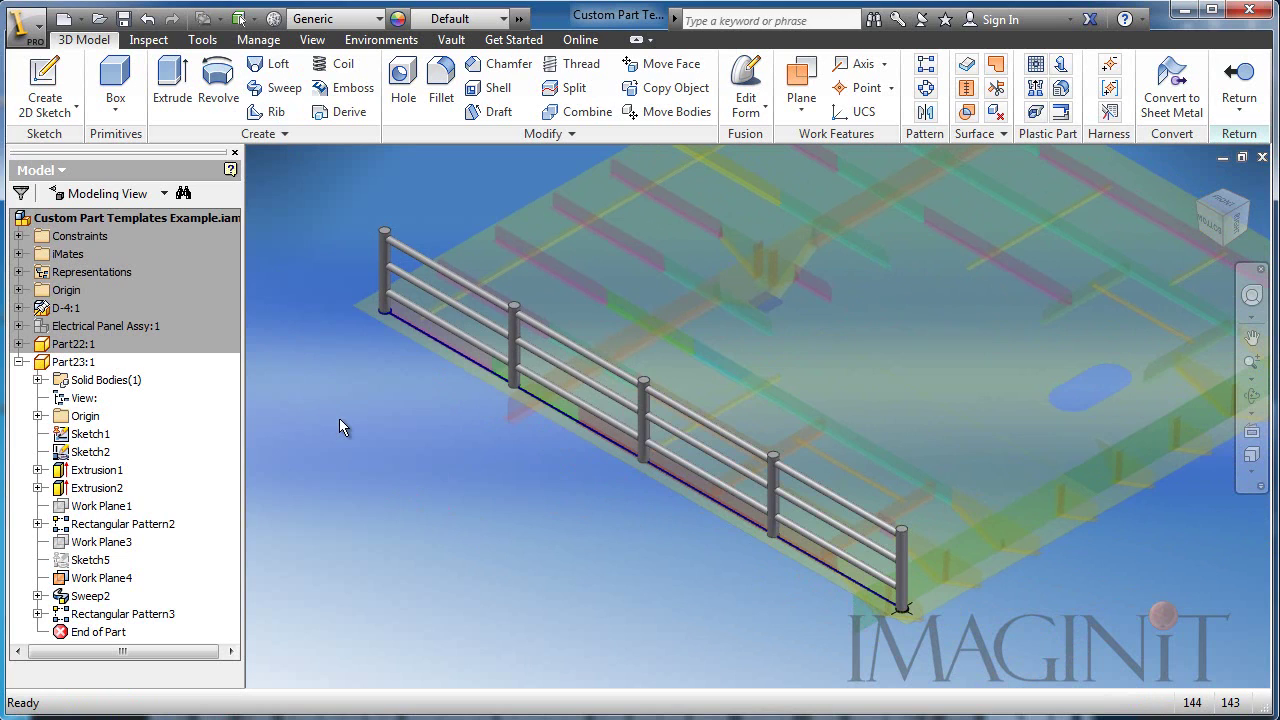
pyautogui.click(1239, 80)
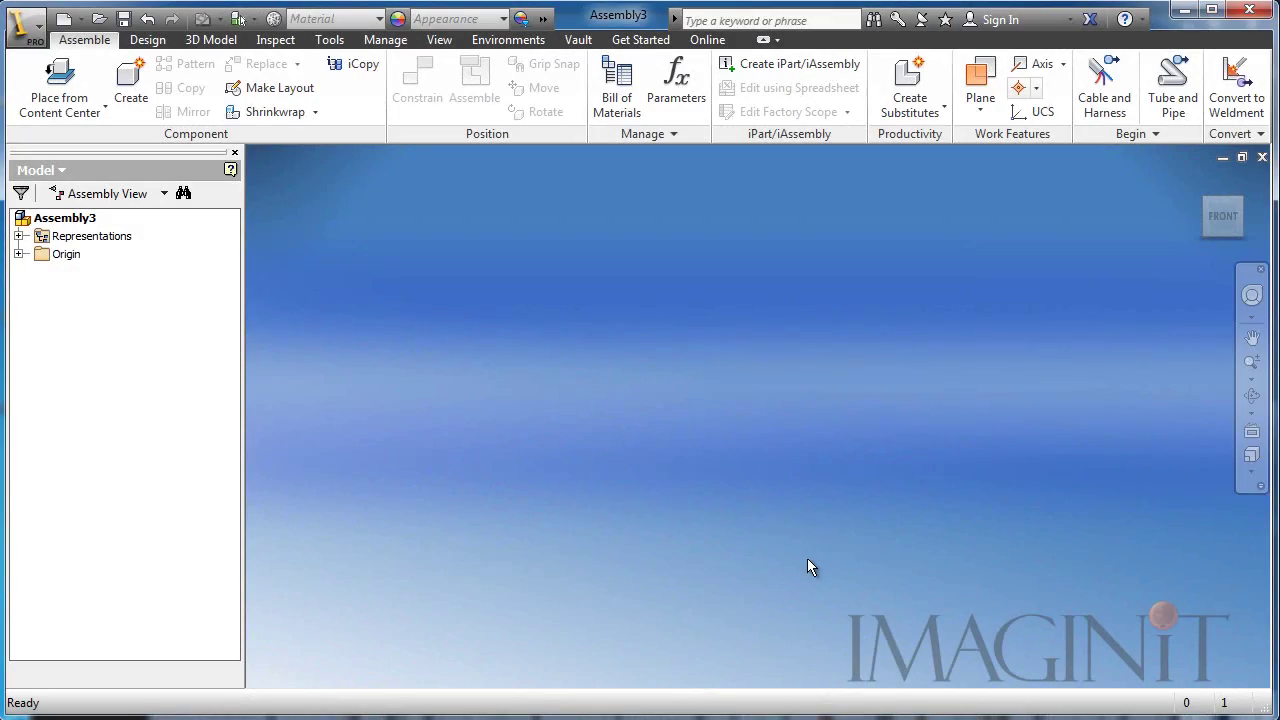
# Create in-place part Part29:1 from the Wood Plywood.ipt template, reset to Home View, and return
pyautogui.click(131, 85)
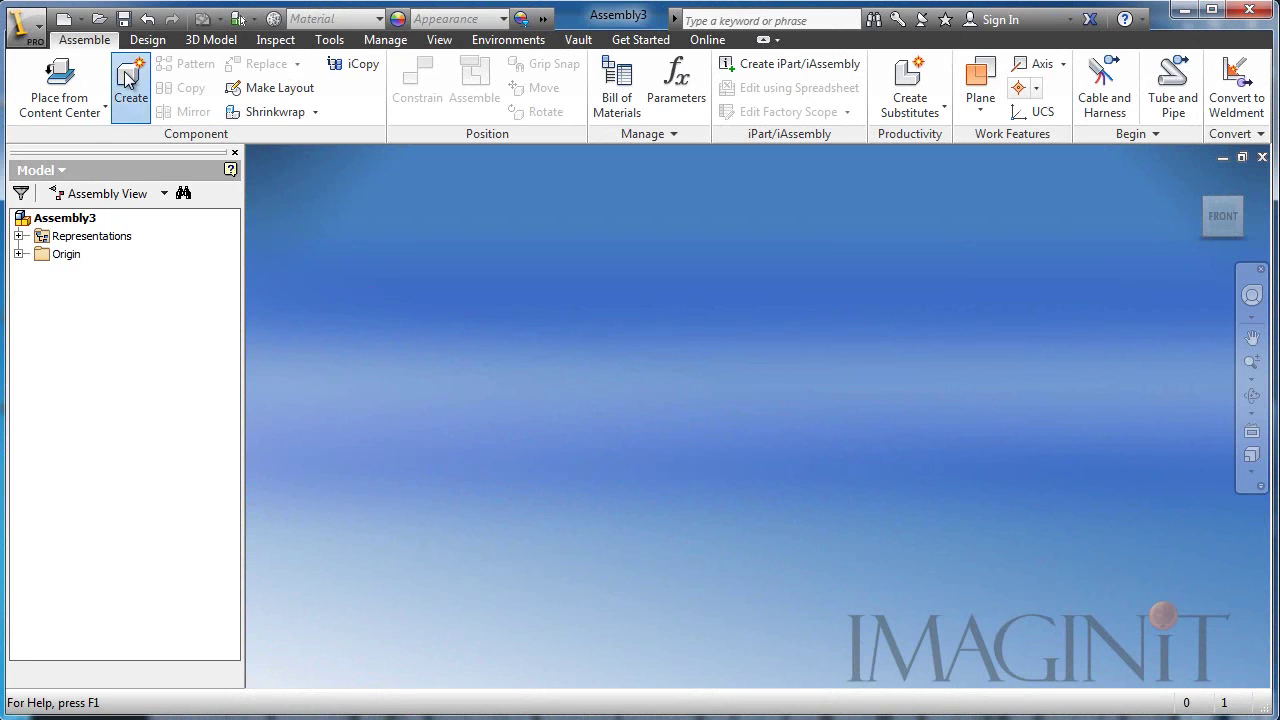
pyautogui.click(717, 211)
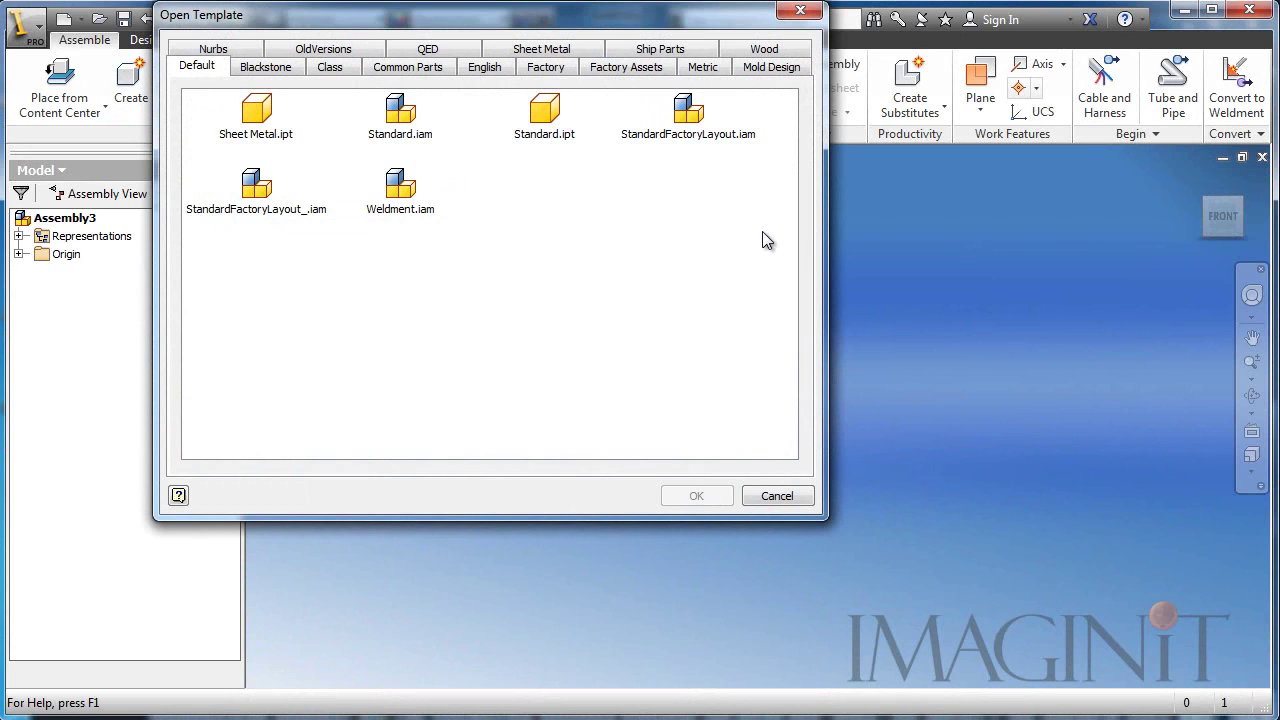
pyautogui.click(763, 49)
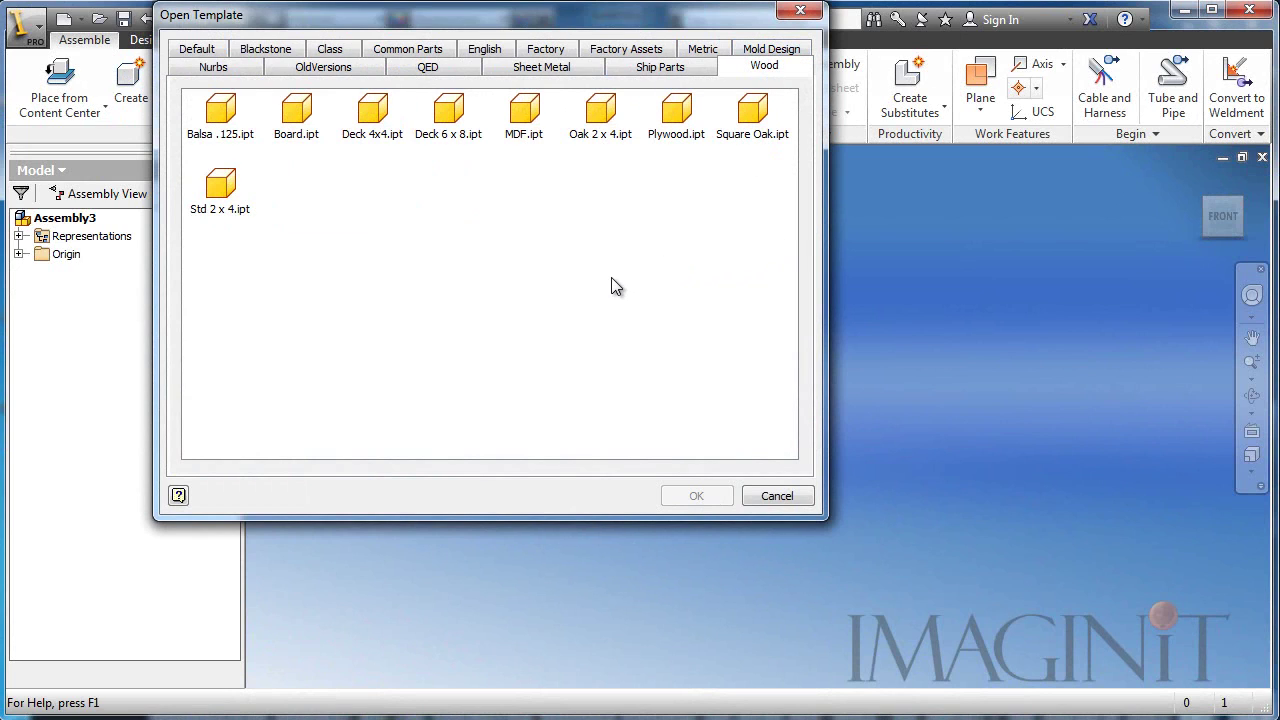
pyautogui.doubleClick(678, 116)
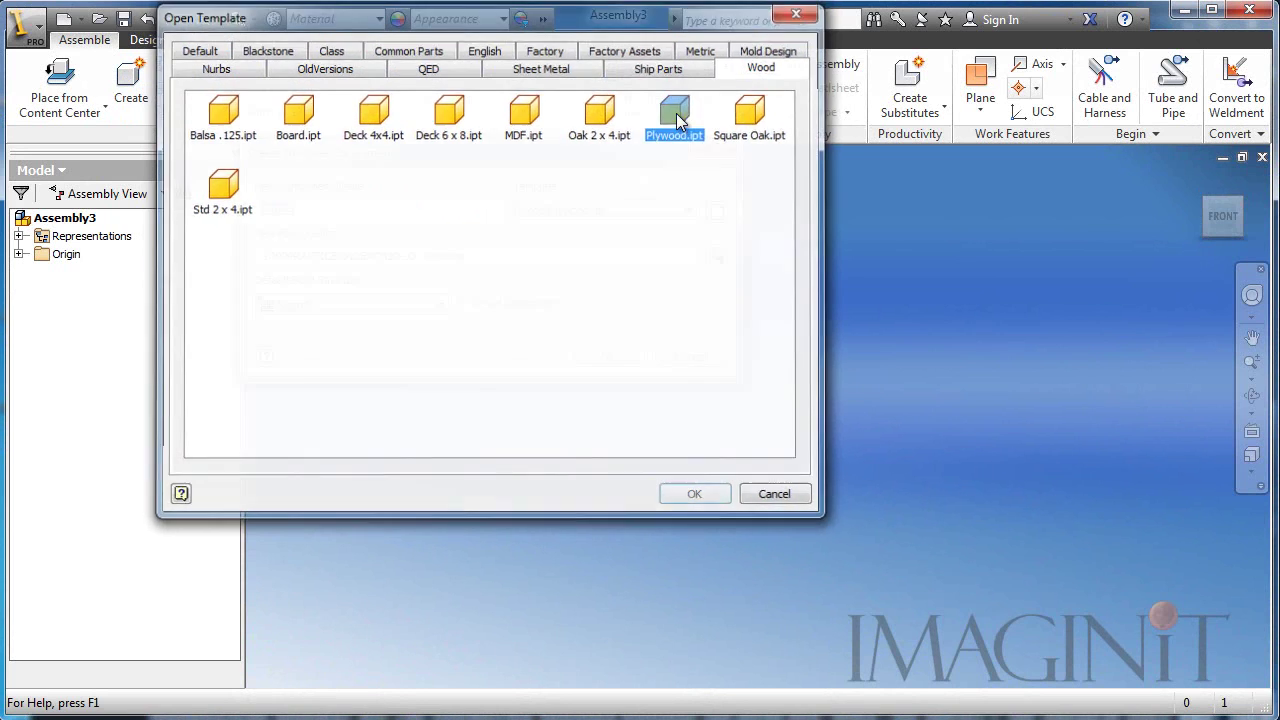
pyautogui.click(609, 357)
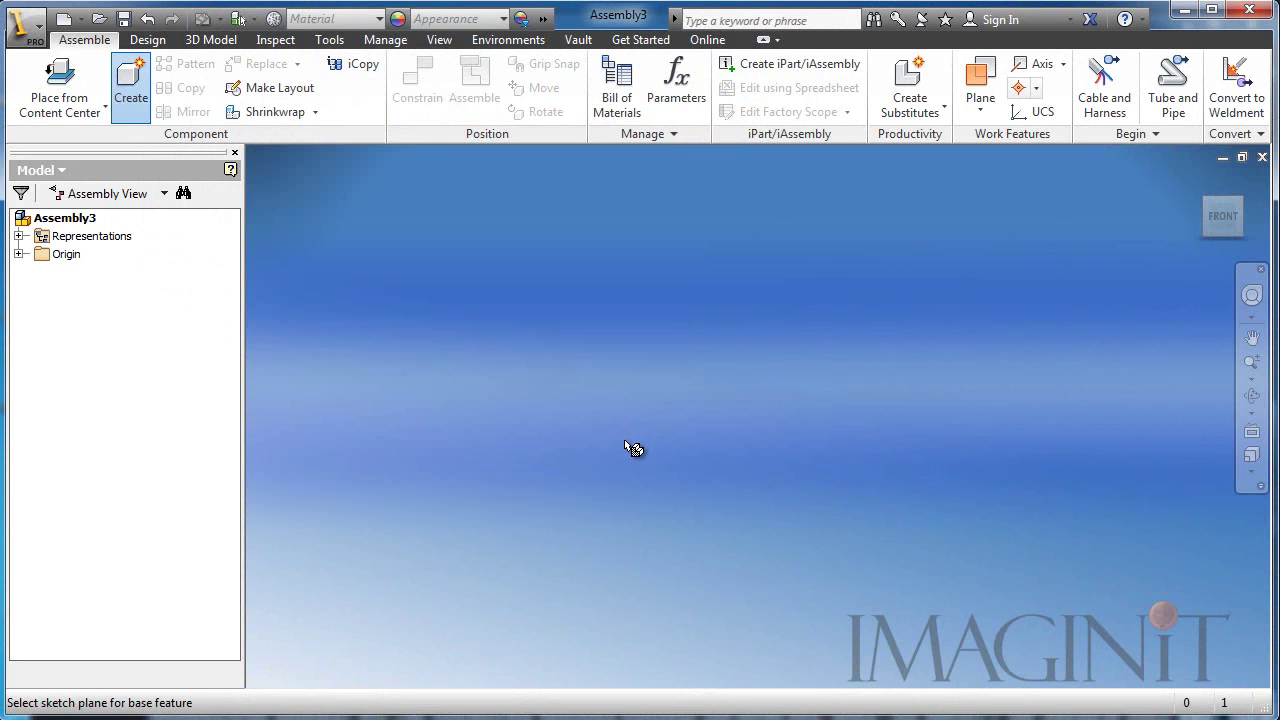
pyautogui.click(621, 438)
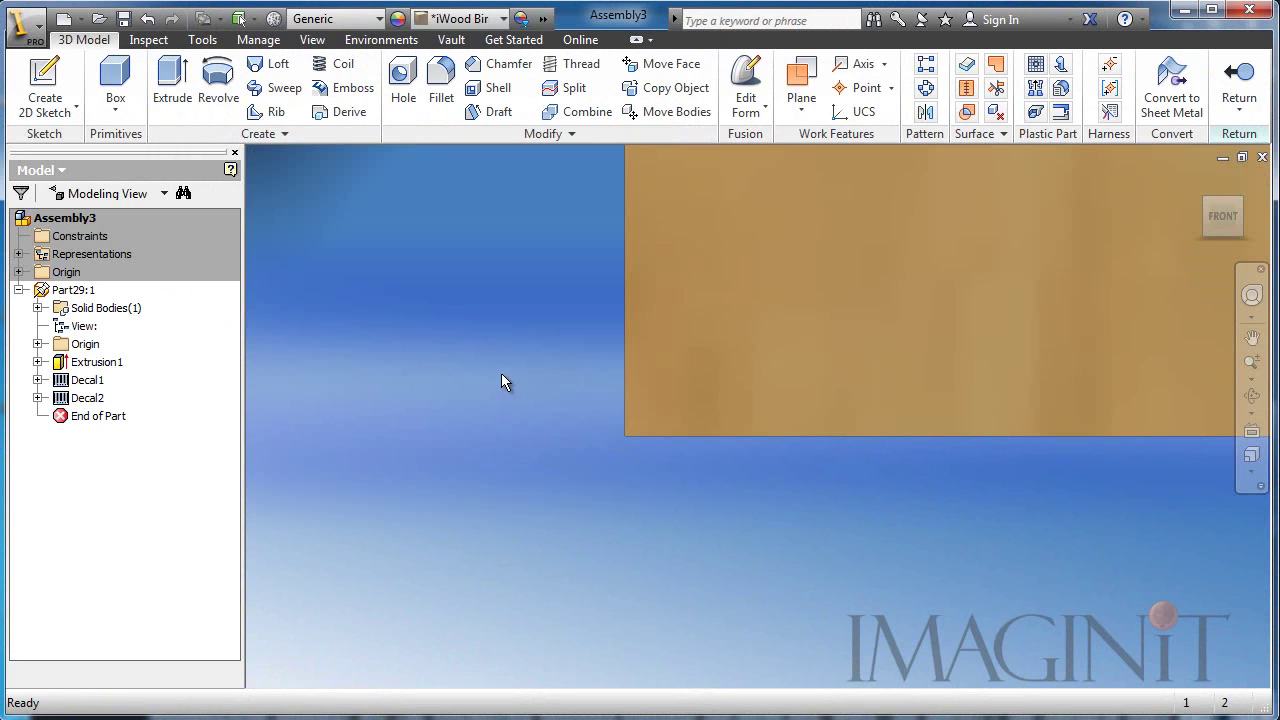
pyautogui.rightClick(505, 340)
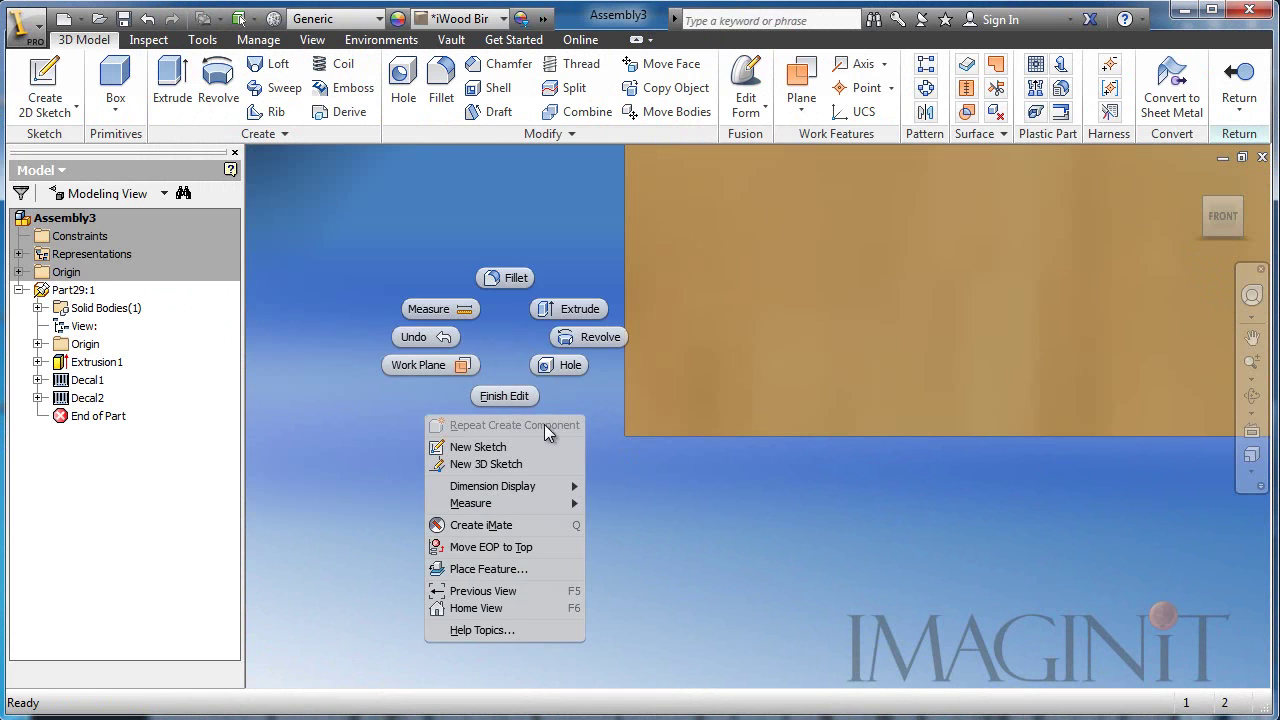
pyautogui.click(1207, 185)
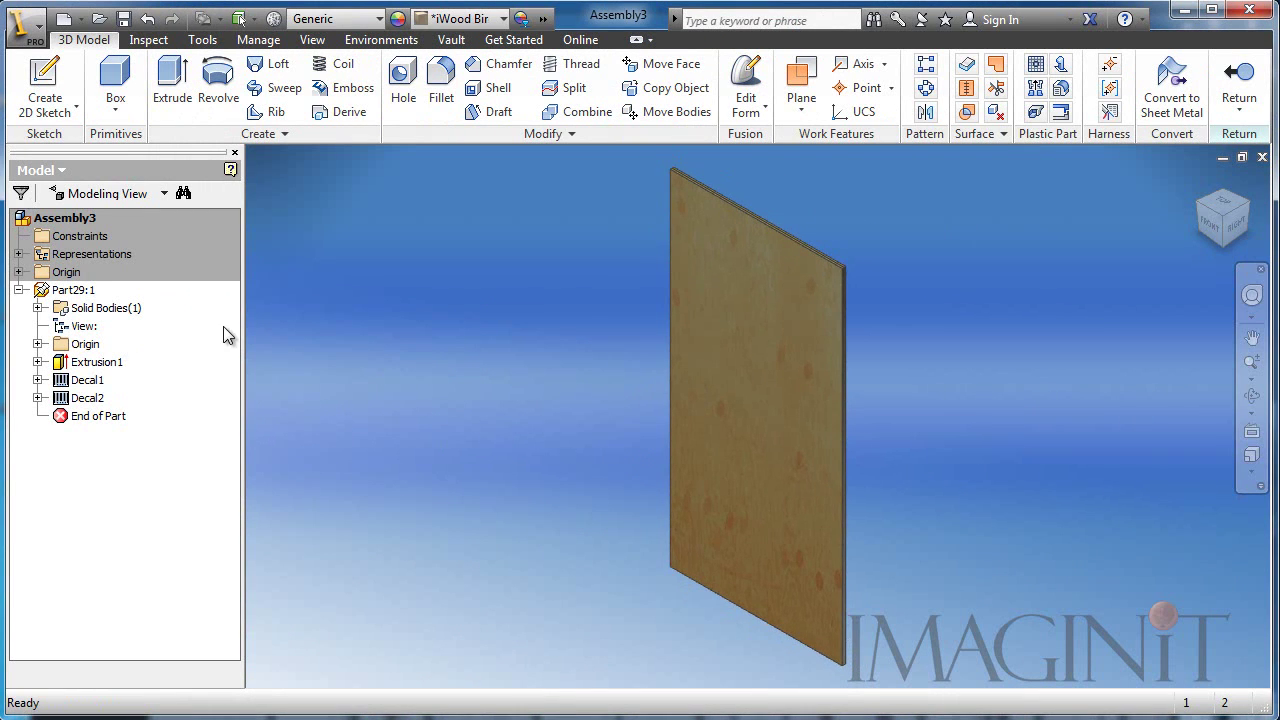
pyautogui.click(1238, 85)
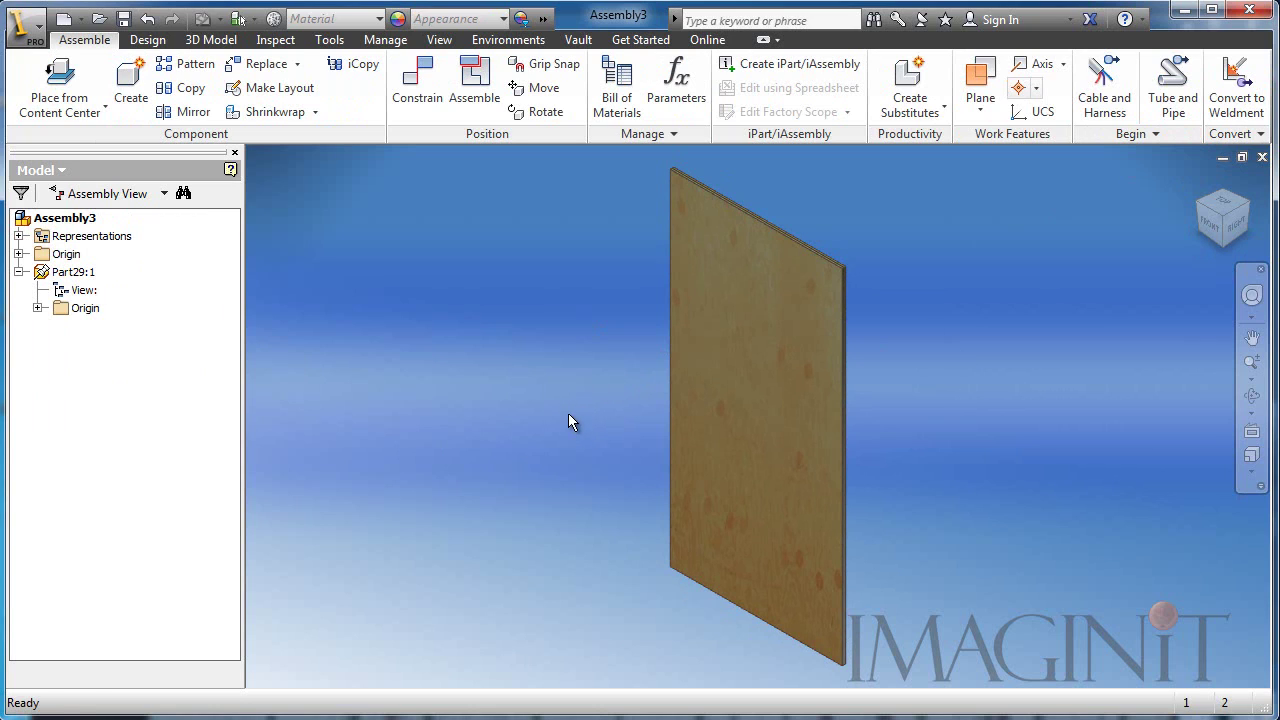
# Create another in-place component from the Wood Board.ipt template, placed in empty space
pyautogui.click(131, 82)
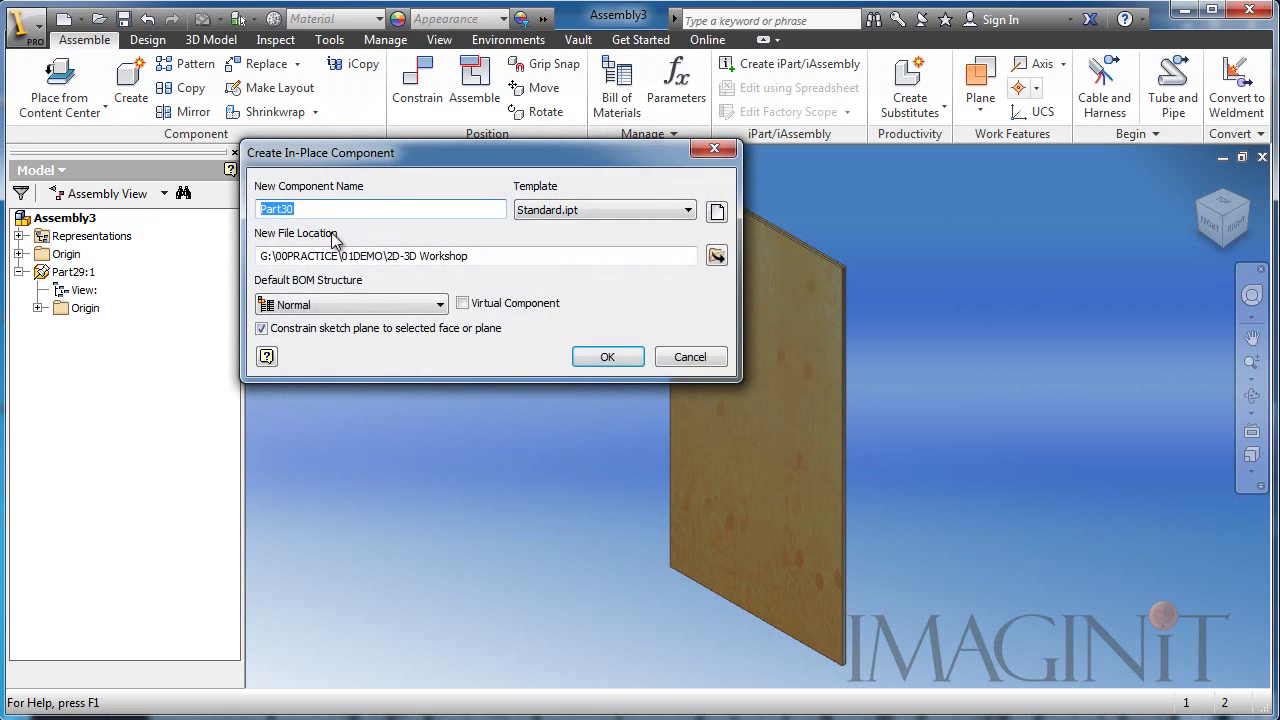
pyautogui.click(716, 214)
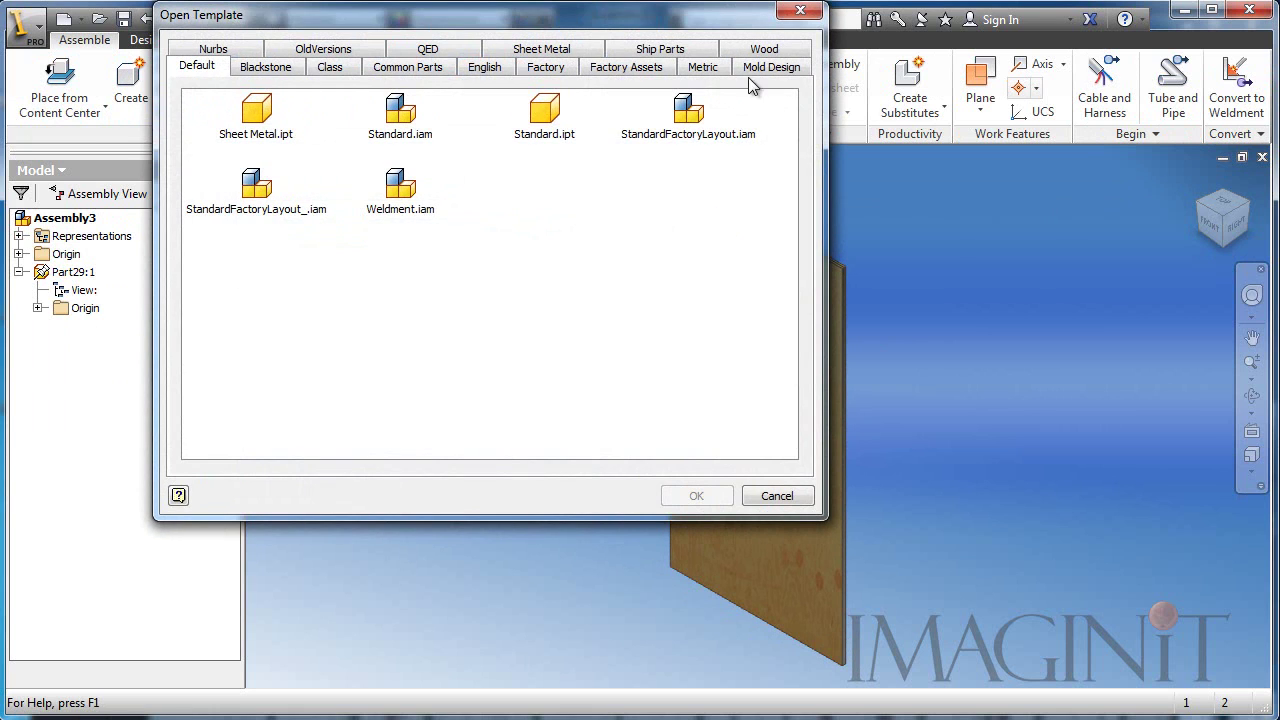
pyautogui.click(764, 49)
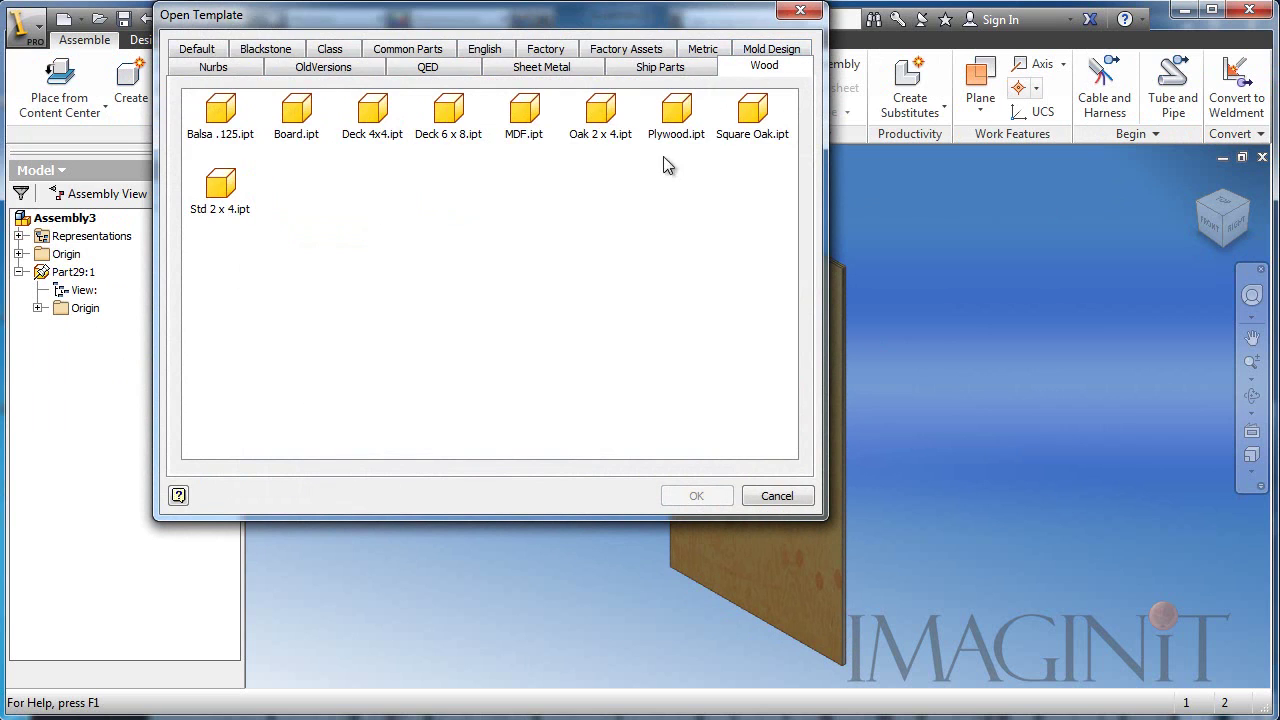
pyautogui.doubleClick(296, 110)
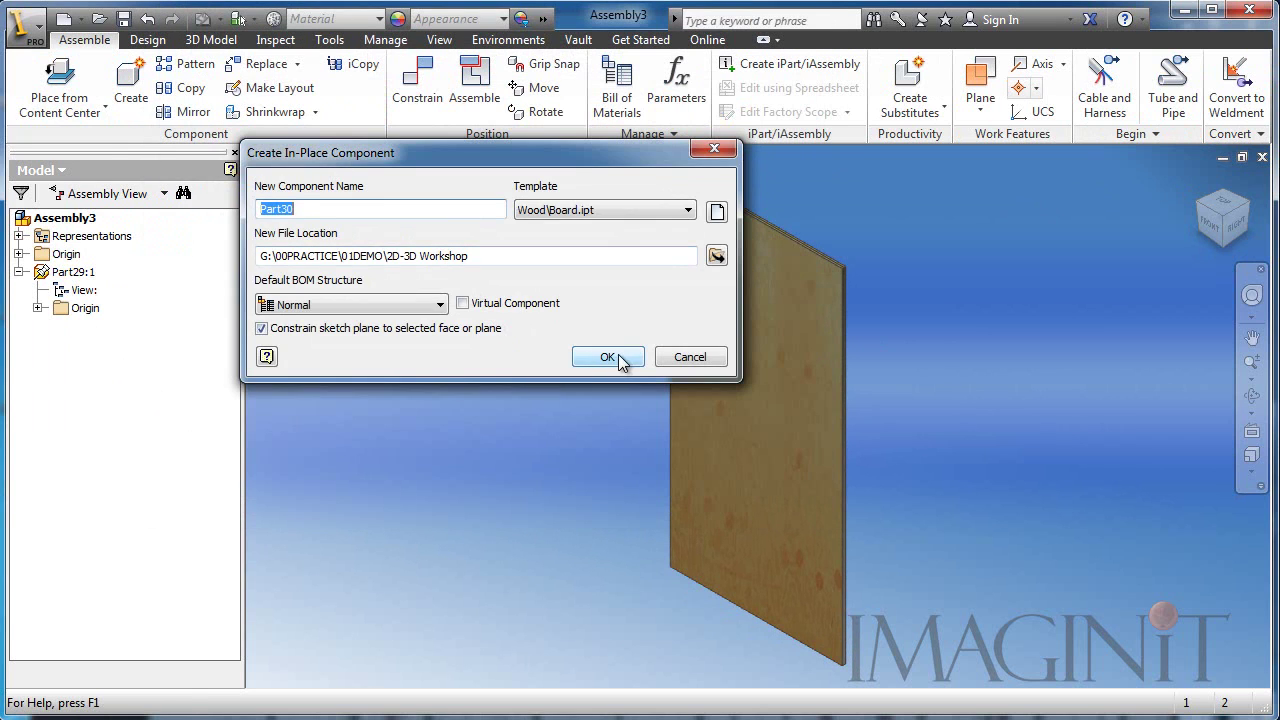
pyautogui.click(608, 356)
pyautogui.click(522, 466)
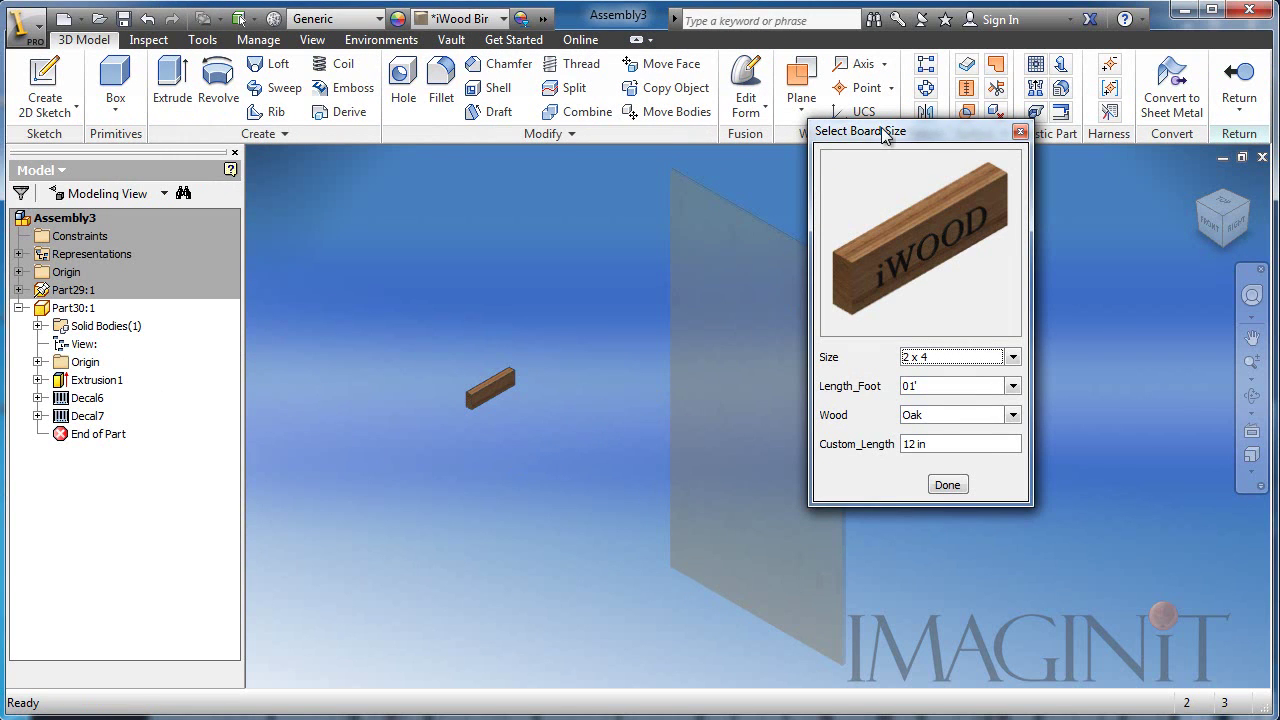
# Size the board as a 2 x 6, 04' long, Birch, and return to the assembly
pyautogui.moveTo(884, 131); pyautogui.dragTo(933, 191)
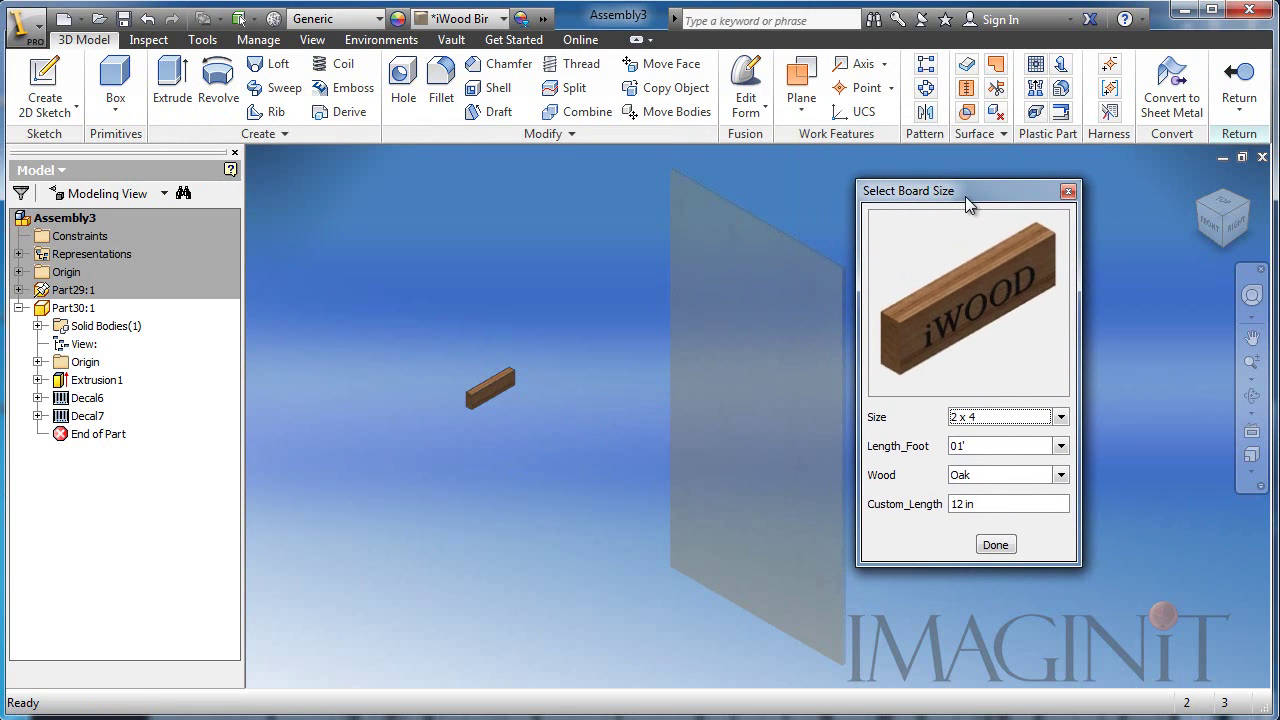
pyautogui.click(1060, 417)
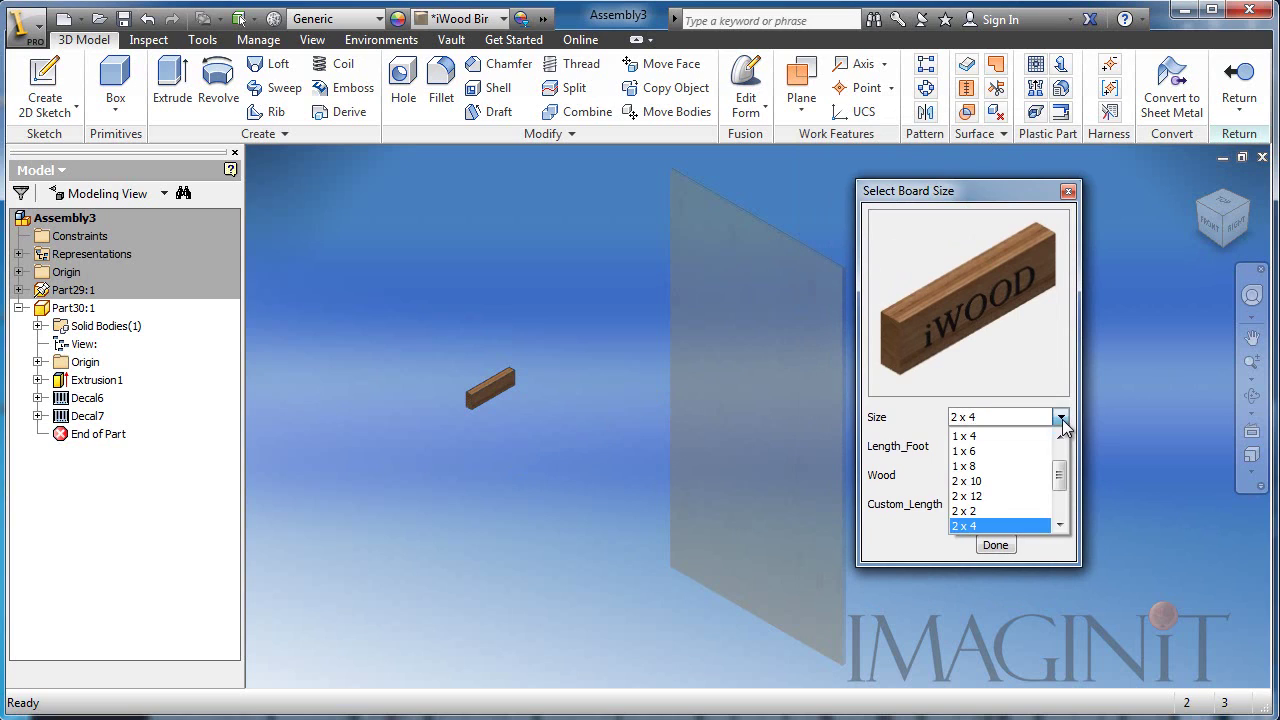
pyautogui.moveTo(1057, 480); pyautogui.dragTo(1057, 489)
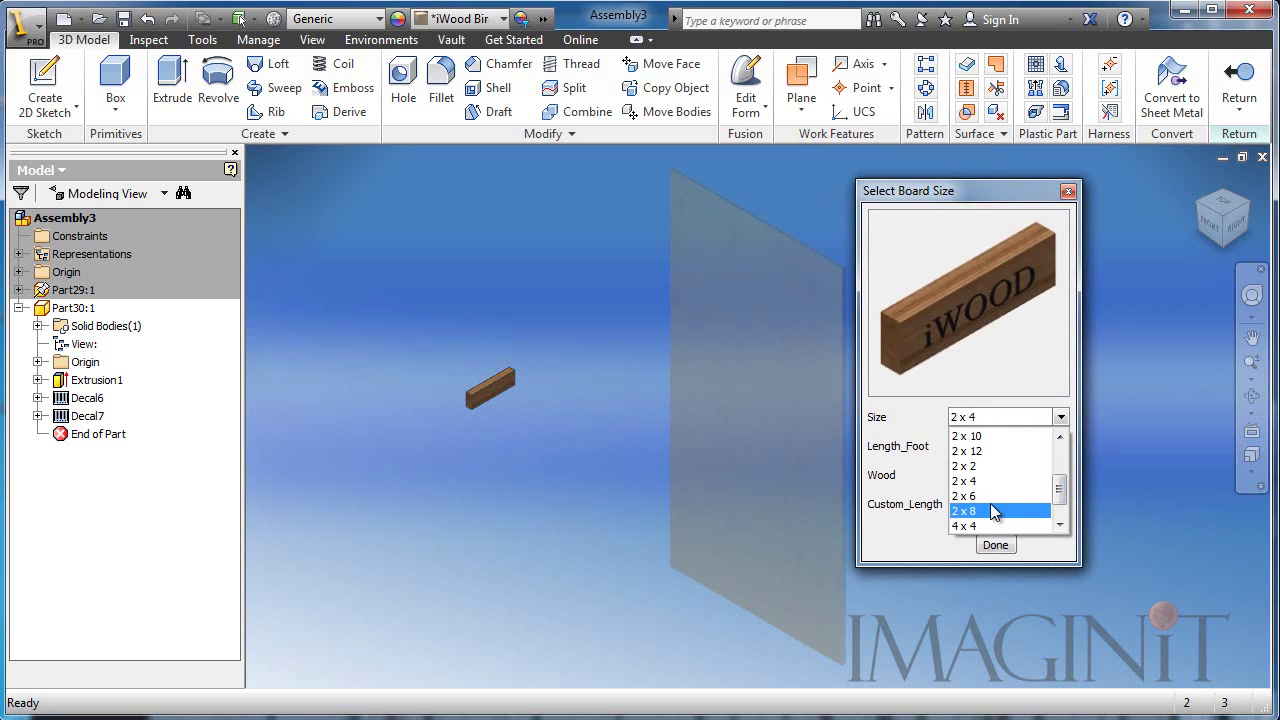
pyautogui.click(986, 500)
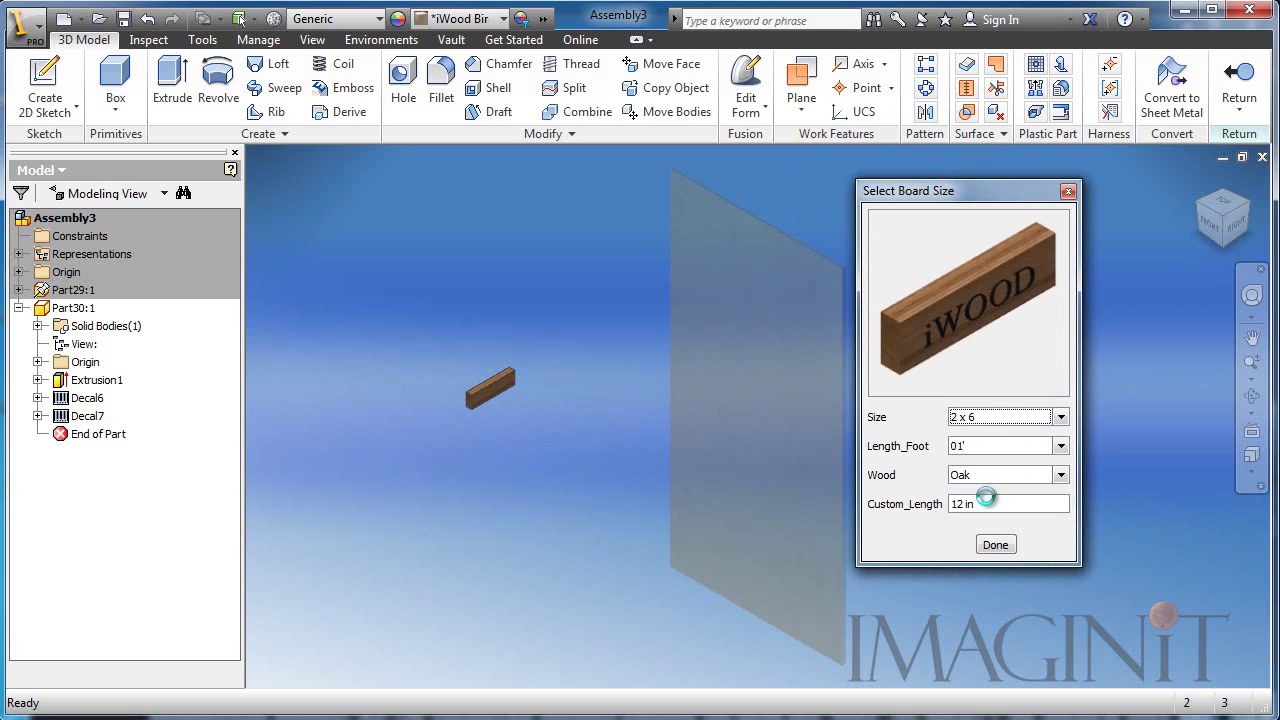
pyautogui.click(1060, 446)
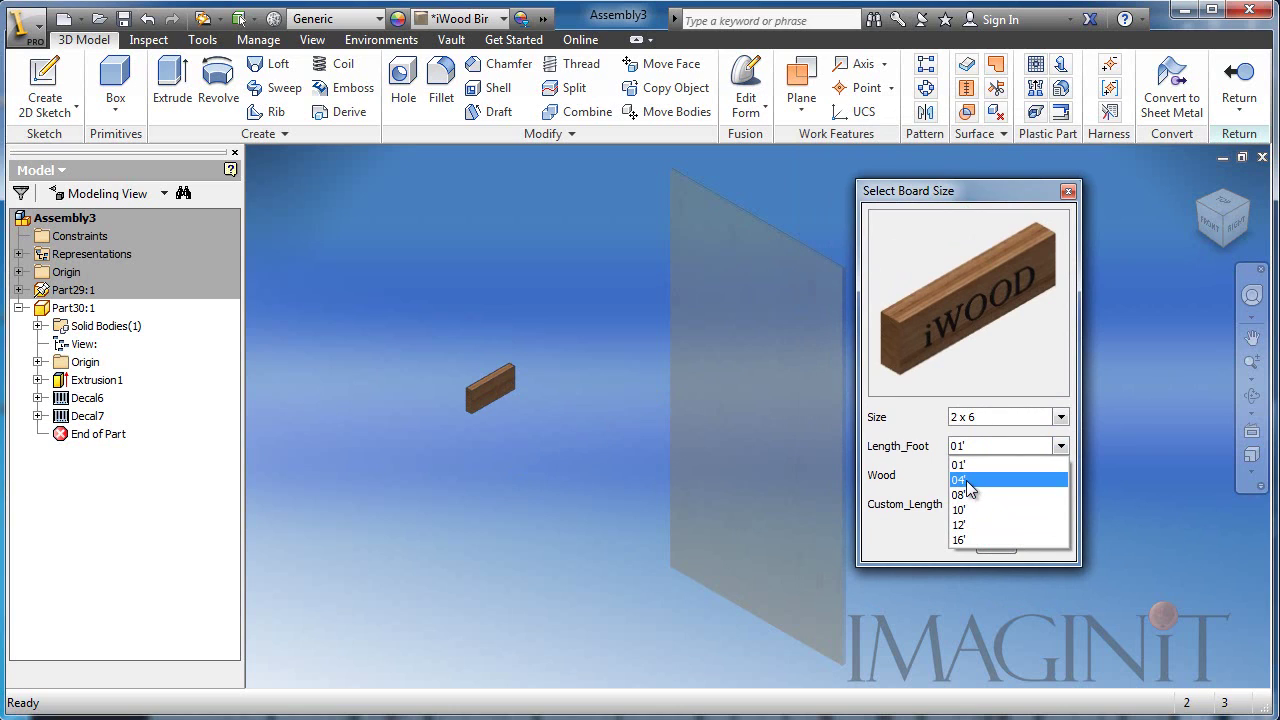
pyautogui.click(978, 500)
pyautogui.click(1060, 475)
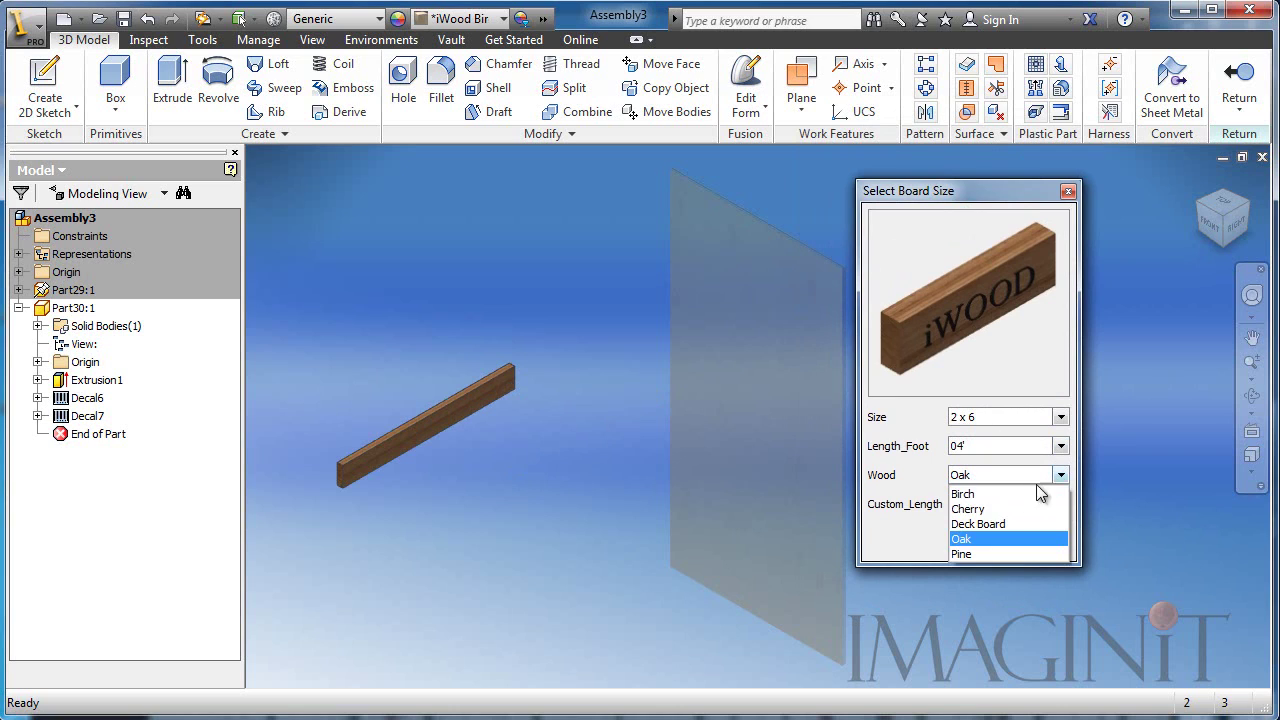
pyautogui.click(968, 495)
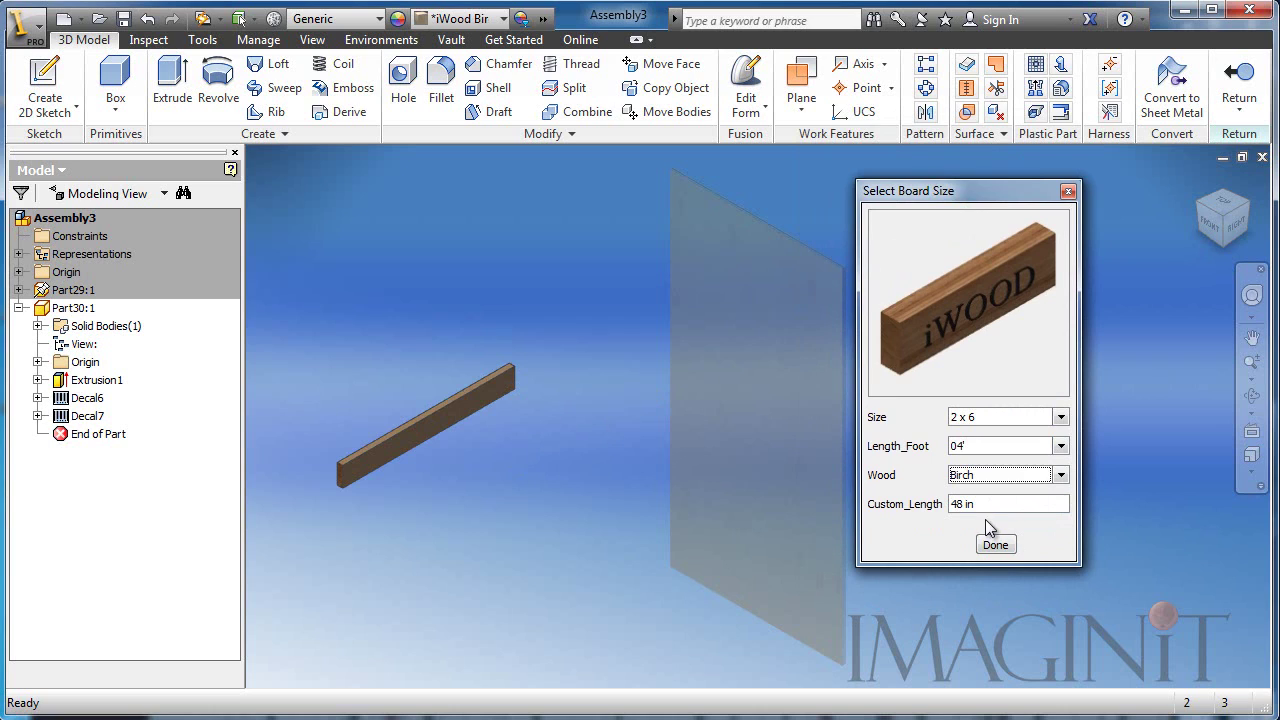
pyautogui.click(997, 546)
pyautogui.moveTo(462, 506); pyautogui.dragTo(532, 490, button='middle')
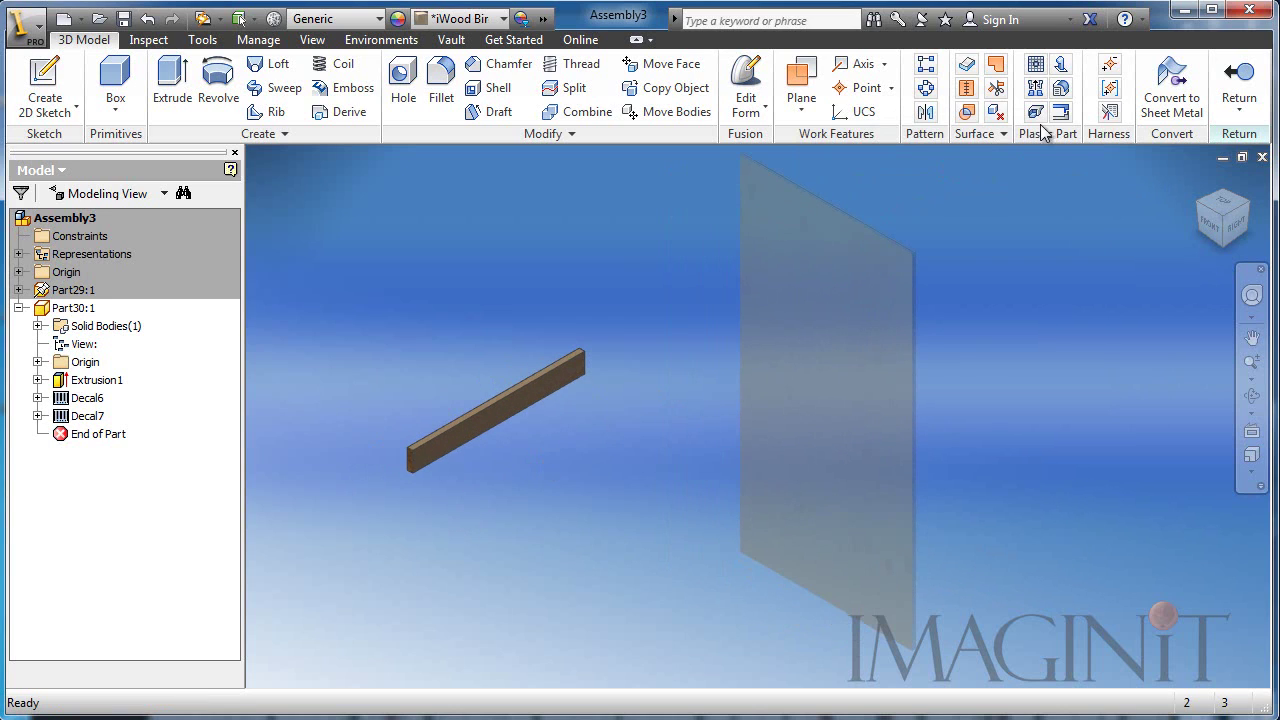
pyautogui.click(1240, 86)
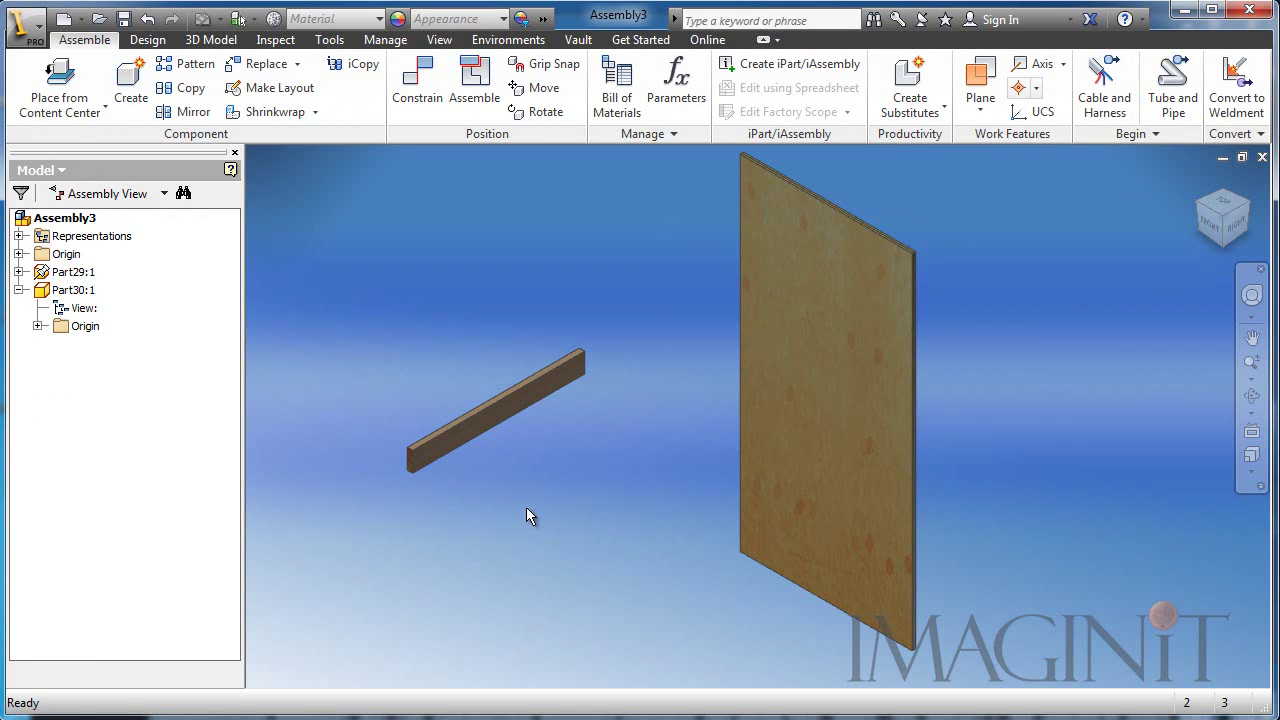
# Mate the board's face against the plywood face
pyautogui.press('c')
pyautogui.scroll(4, 528, 485)
pyautogui.click(474, 466)
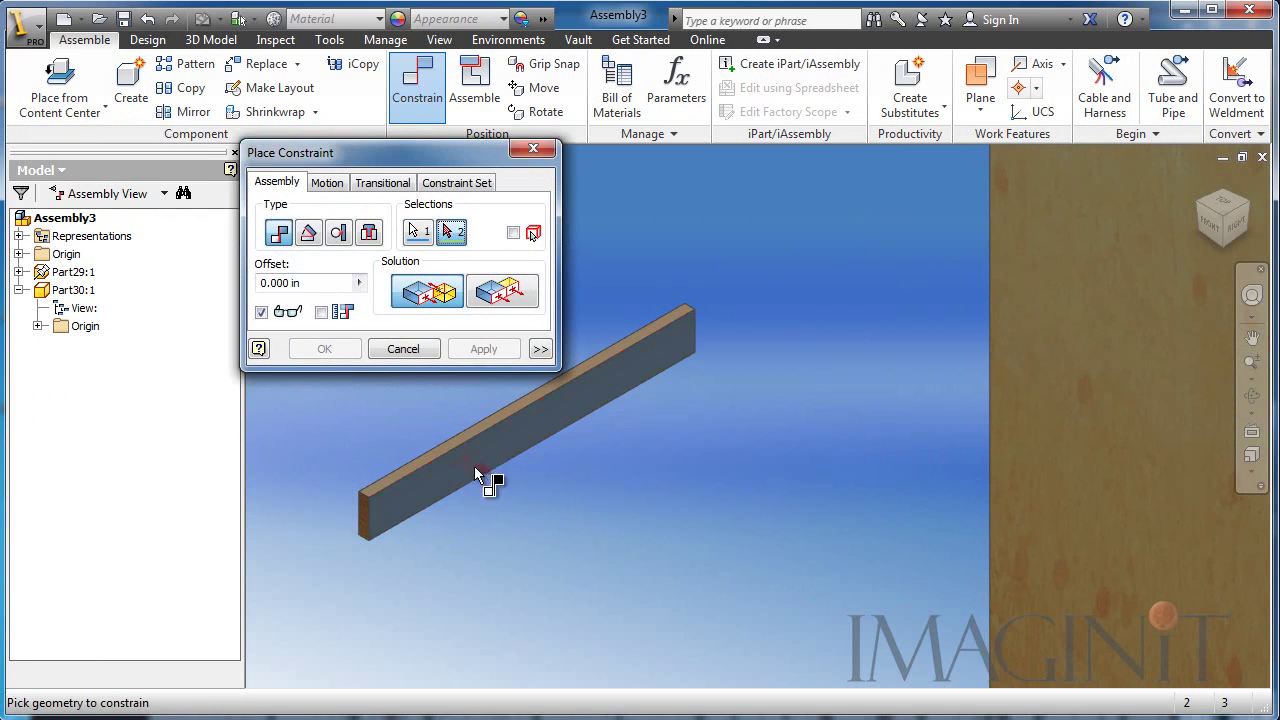
pyautogui.scroll(-4, 474, 466)
pyautogui.click(775, 556)
pyautogui.click(503, 358)
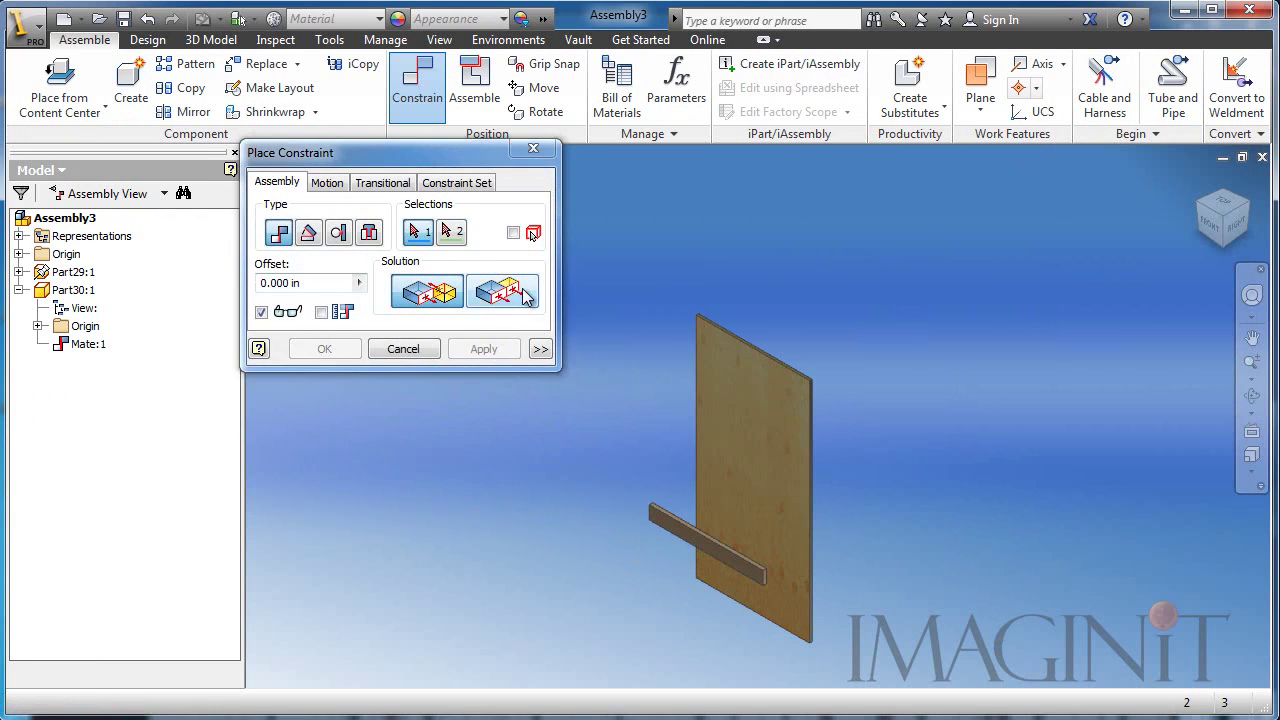
# Flush the board's end face with the plywood edge
pyautogui.click(527, 296)
pyautogui.scroll(4, 789, 671)
pyautogui.click(766, 437)
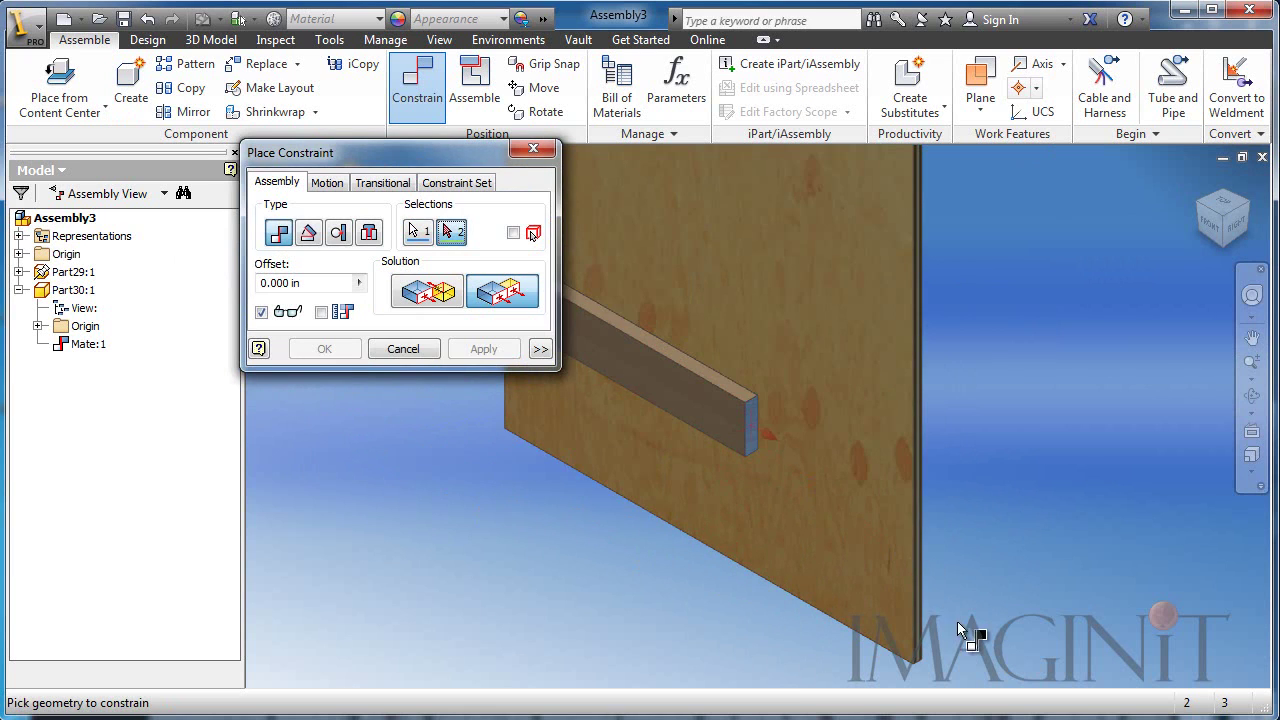
pyautogui.scroll(2, 957, 621)
pyautogui.click(903, 623)
pyautogui.click(484, 349)
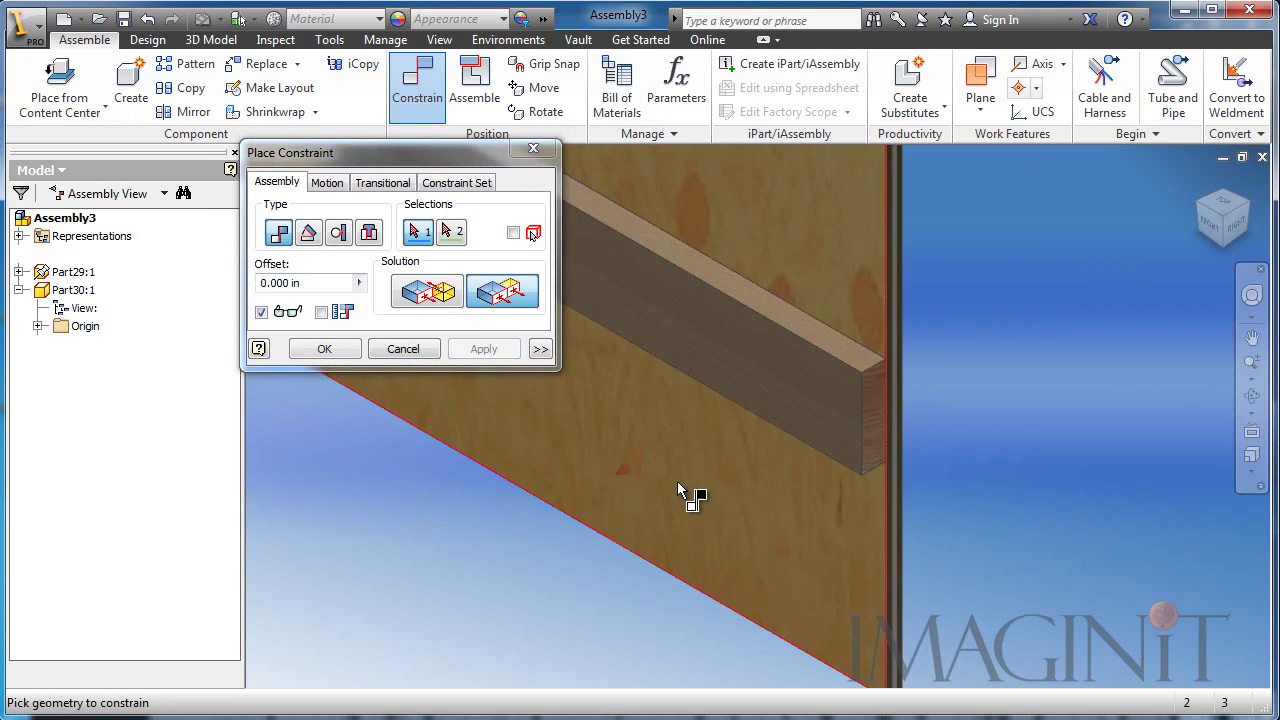
# Flush the board's bottom face with the plywood's bottom edge and inspect the corner
pyautogui.scroll(-3, 677, 481)
pyautogui.keyDown('shift'); pyautogui.moveTo(674, 549); pyautogui.dragTo(615, 228, button='middle'); pyautogui.keyUp('shift')
pyautogui.scroll(-1, 620, 230)
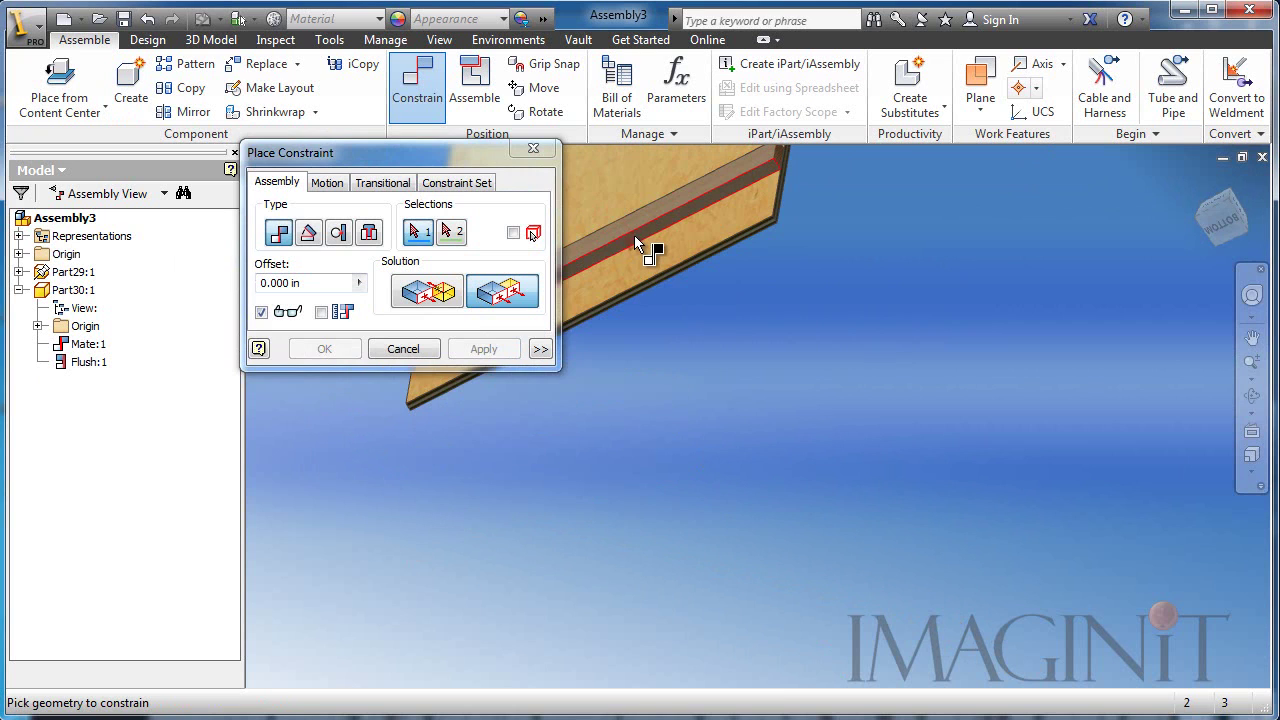
pyautogui.click(635, 240)
pyautogui.click(662, 285)
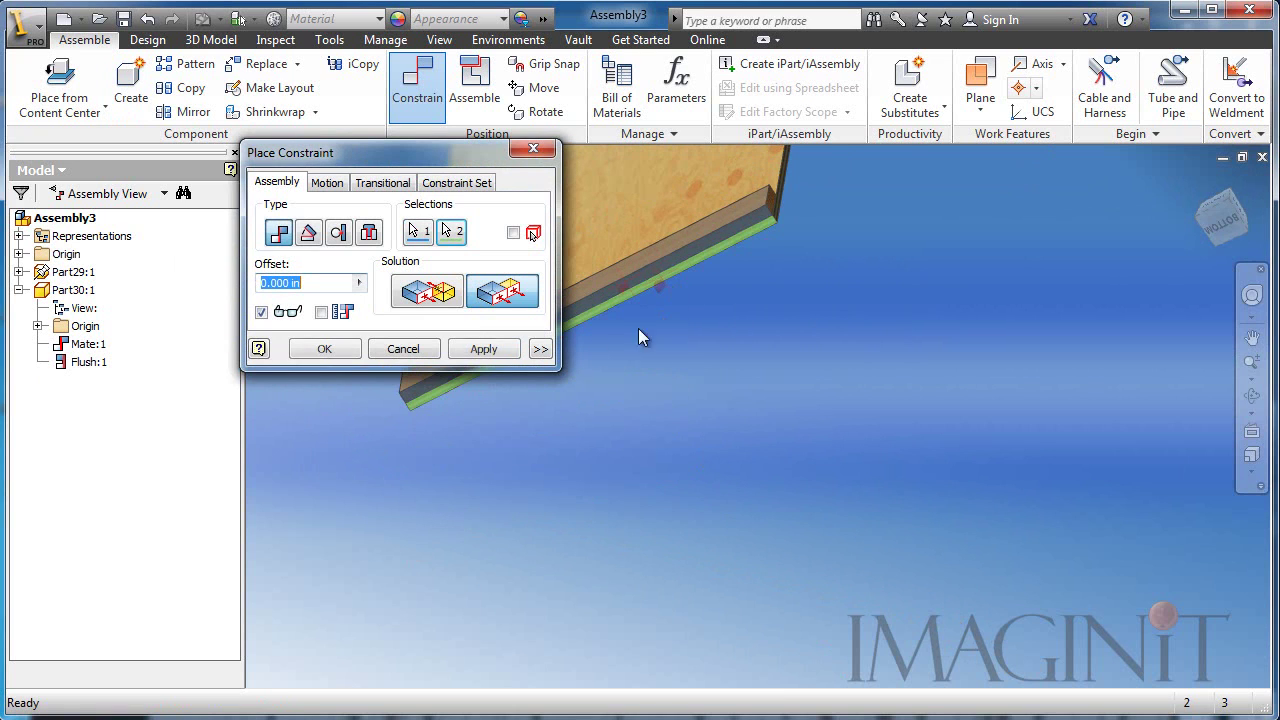
pyautogui.click(324, 348)
pyautogui.keyDown('shift'); pyautogui.moveTo(660, 478); pyautogui.dragTo(634, 455, button='middle'); pyautogui.keyUp('shift')
# Scroll the Custom Part Templates PDF toward the Conclusion on page 12
pyautogui.scroll(5, 634, 455)
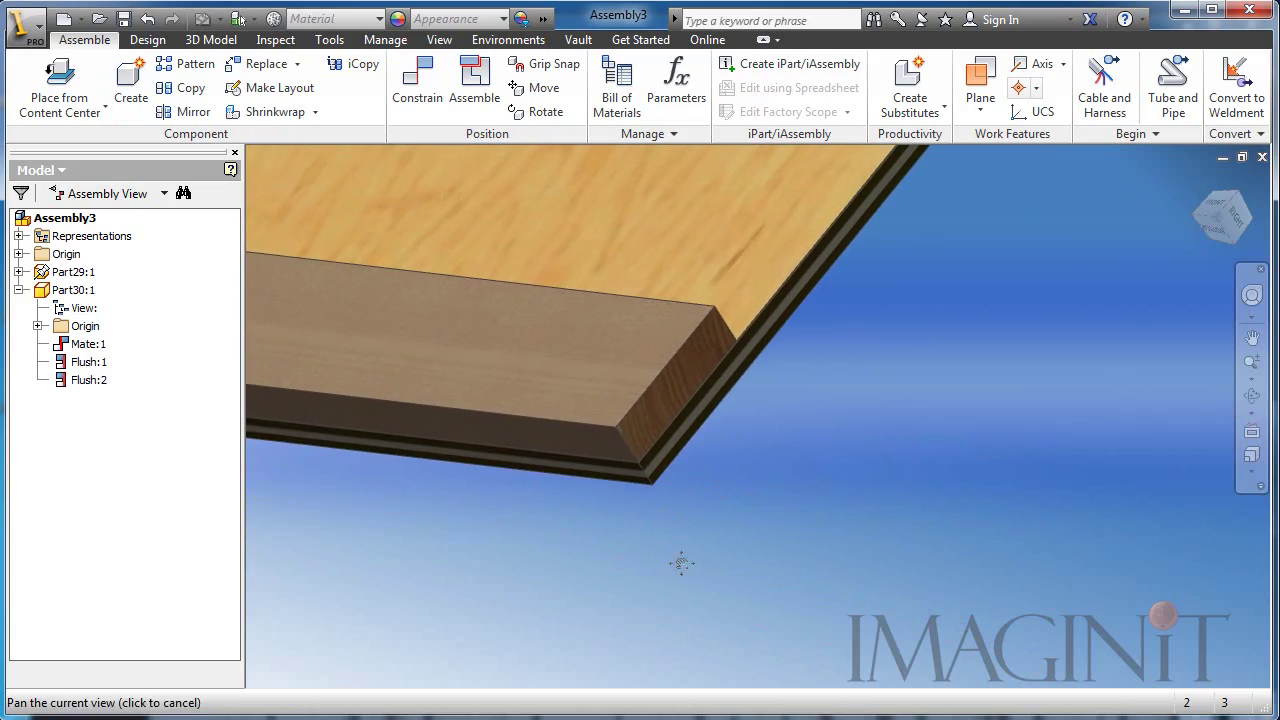